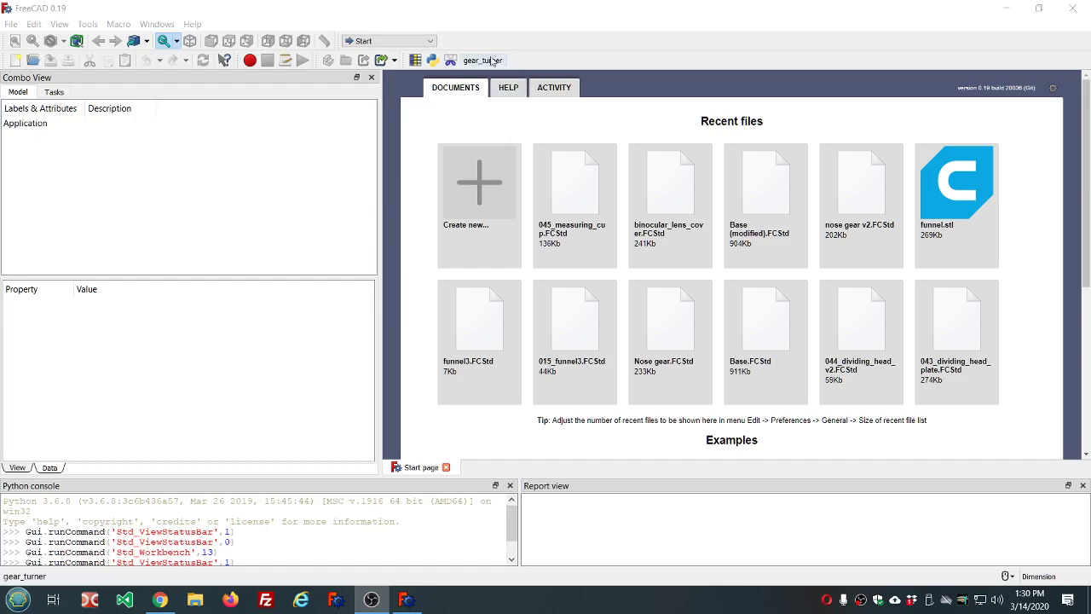
# Step: Create a new empty document and activate the Part Design workbench
pyautogui.click(476, 193)
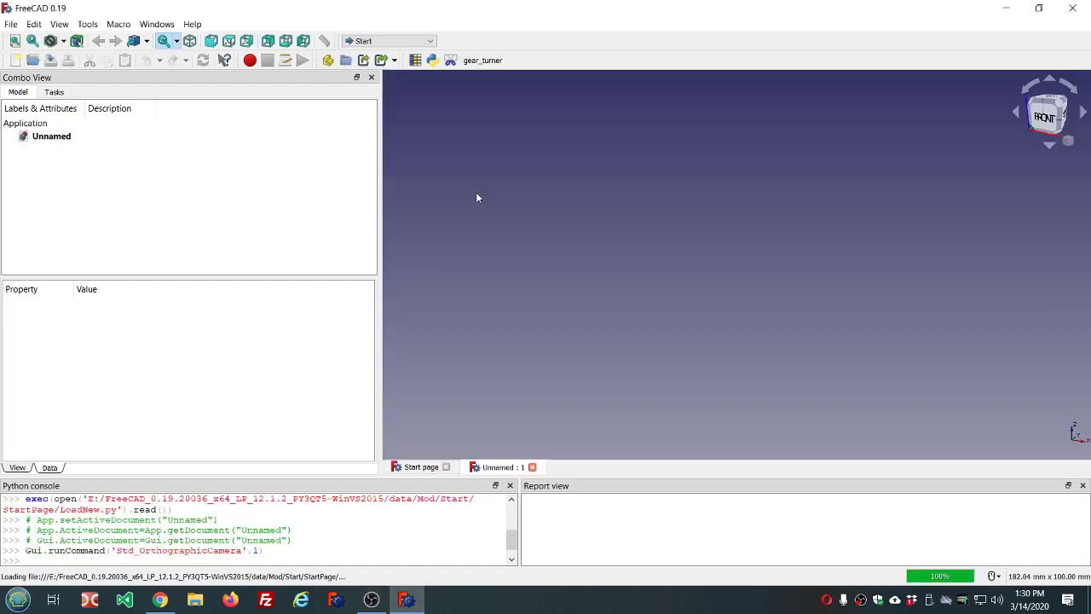
pyautogui.click(391, 41)
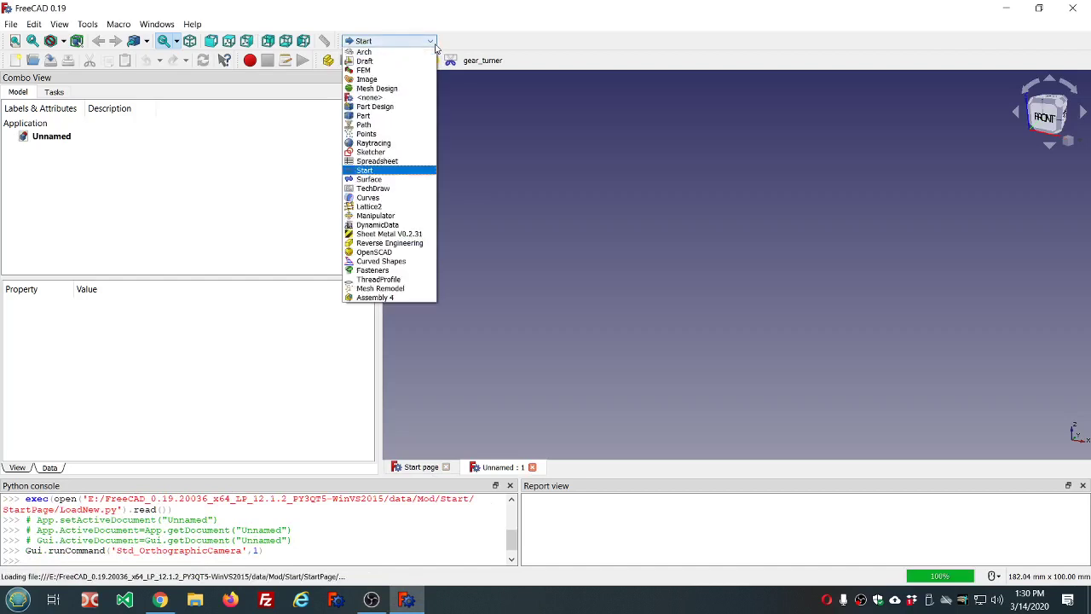
pyautogui.click(406, 106)
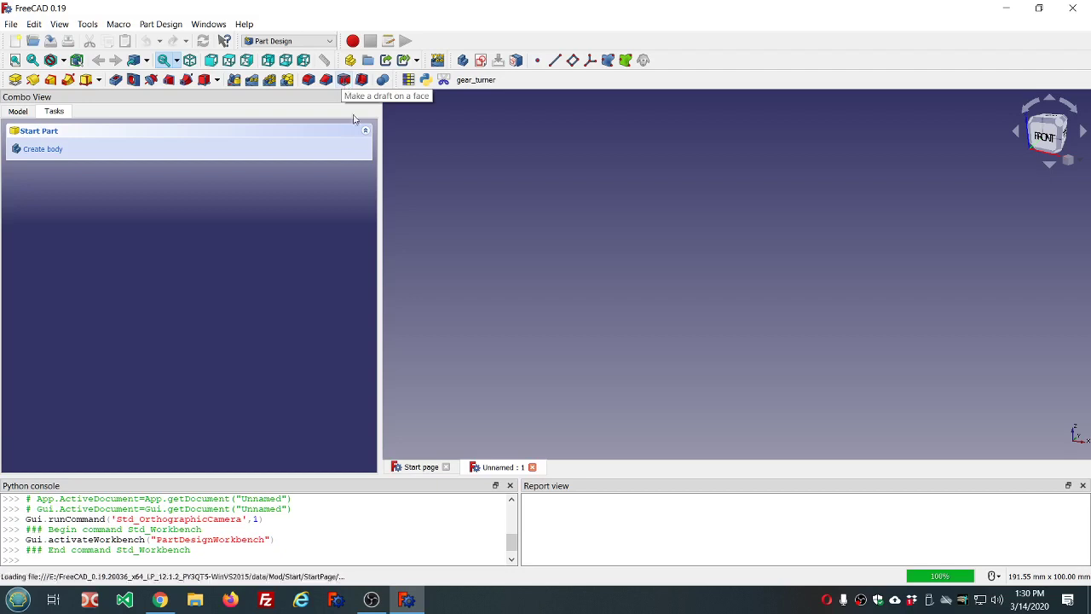
pyautogui.click(244, 26)
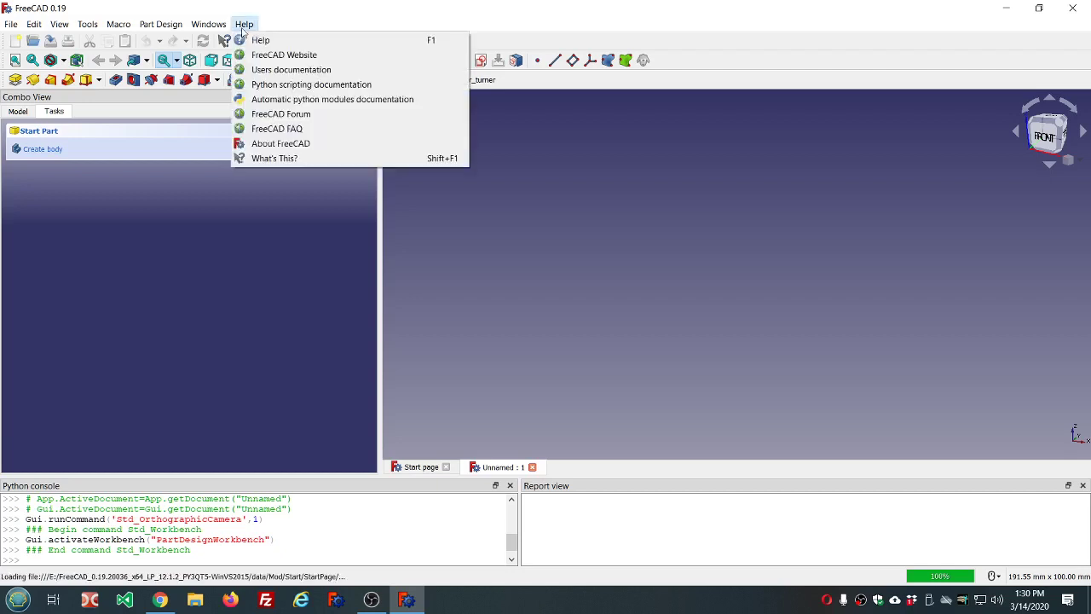
pyautogui.click(284, 145)
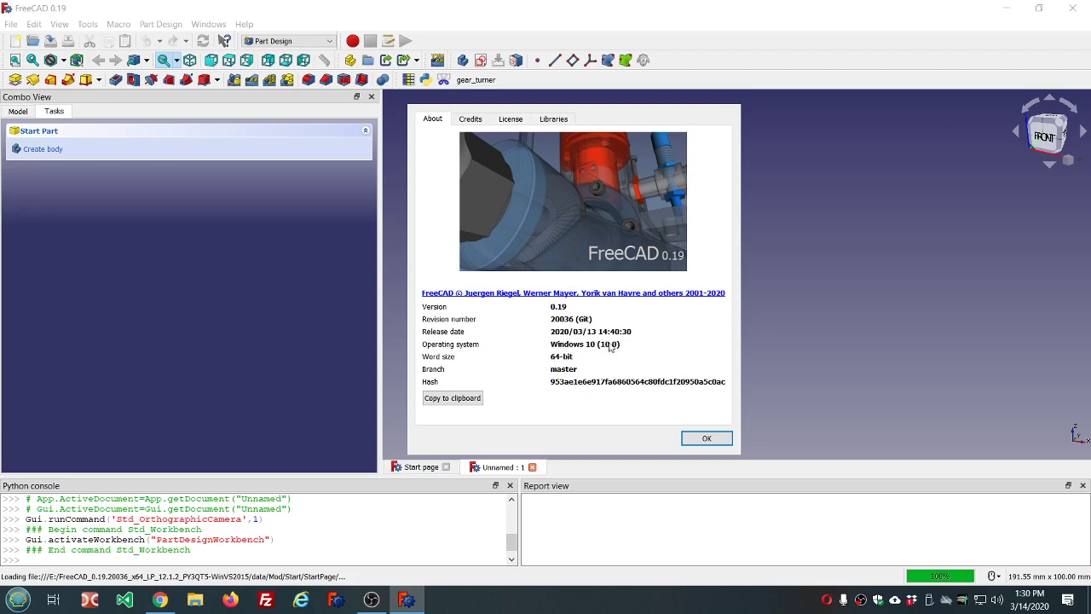
pyautogui.click(702, 438)
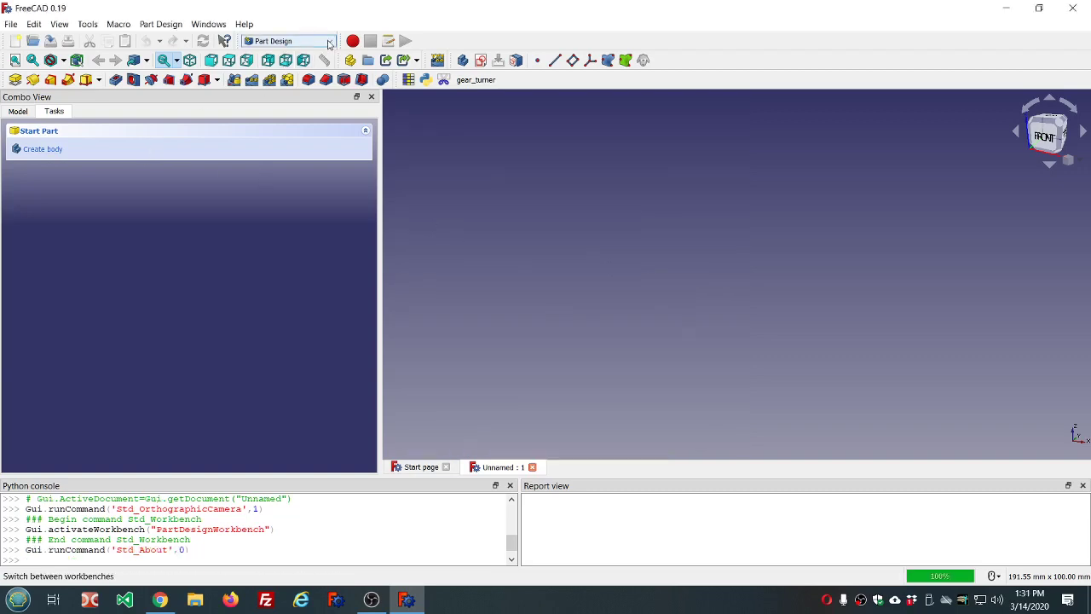
# Step: Switch to the Spreadsheet workbench and add a new spreadsheet to the document
pyautogui.click(329, 41)
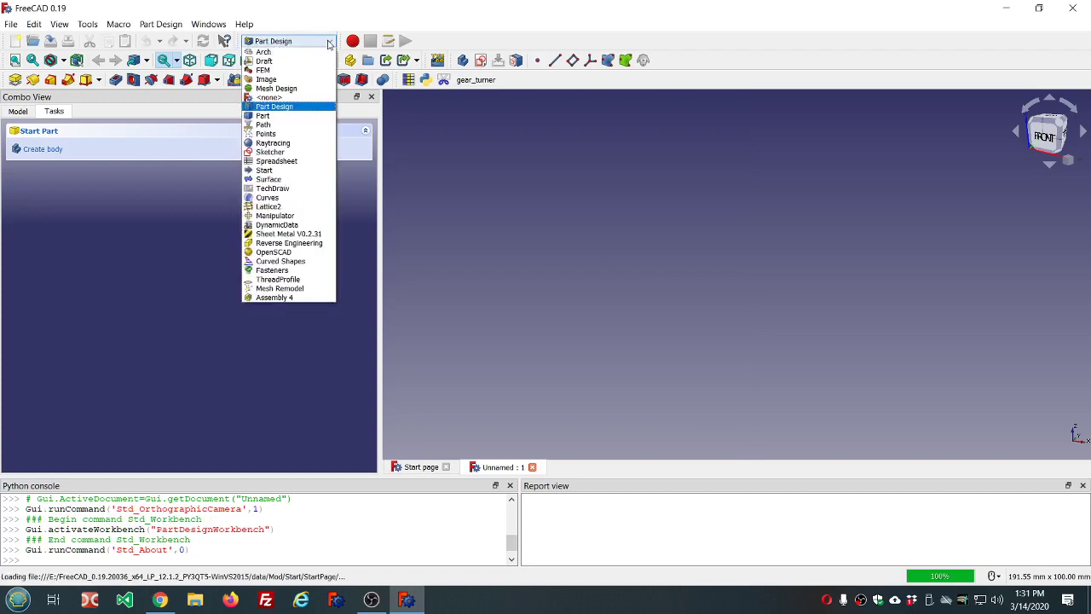
pyautogui.click(278, 161)
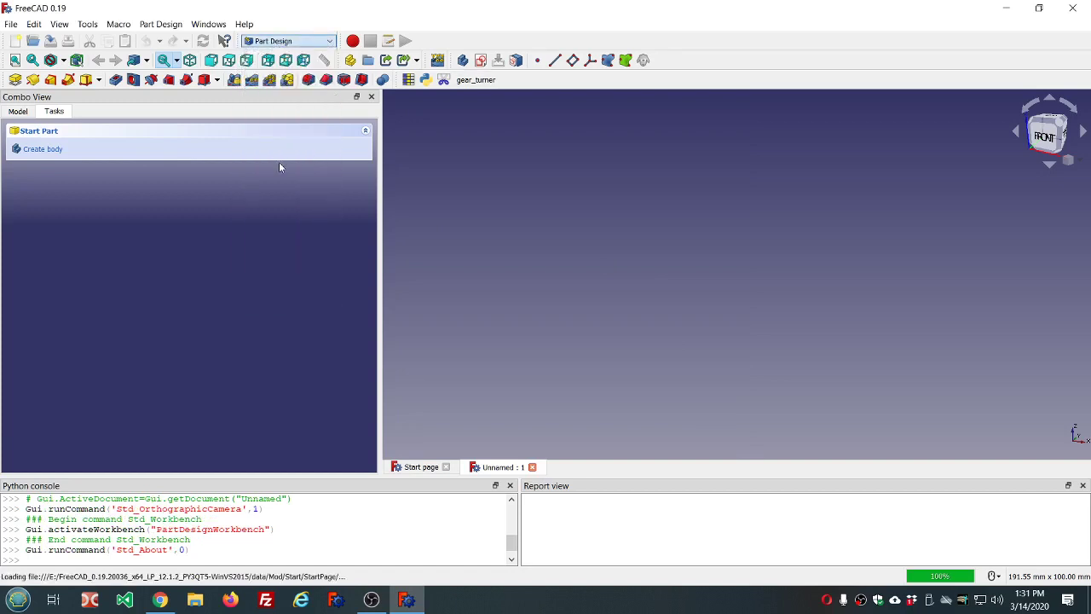
pyautogui.click(12, 113)
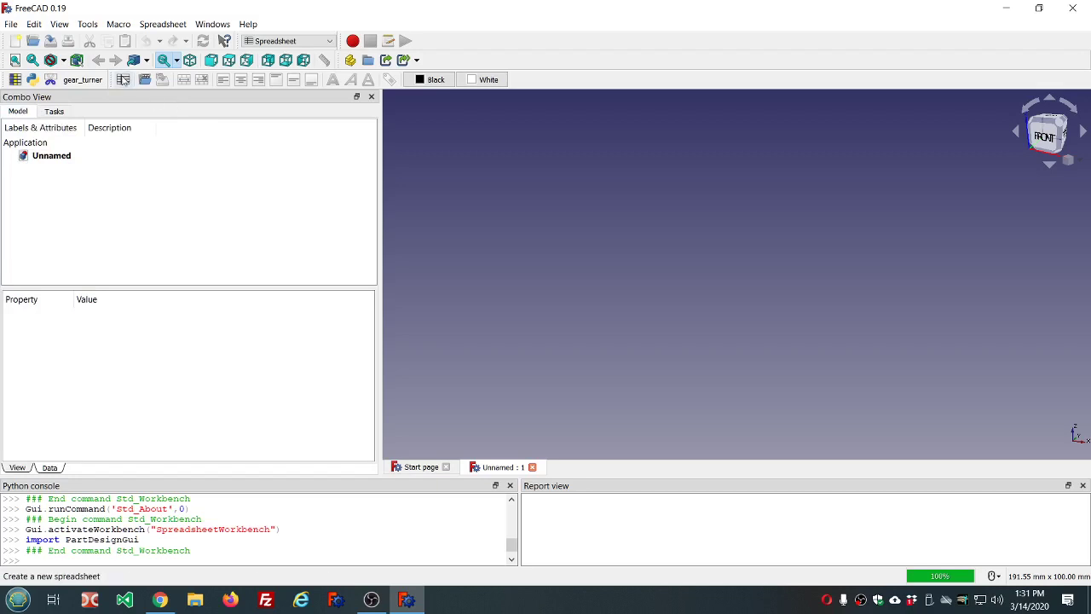
pyautogui.click(122, 79)
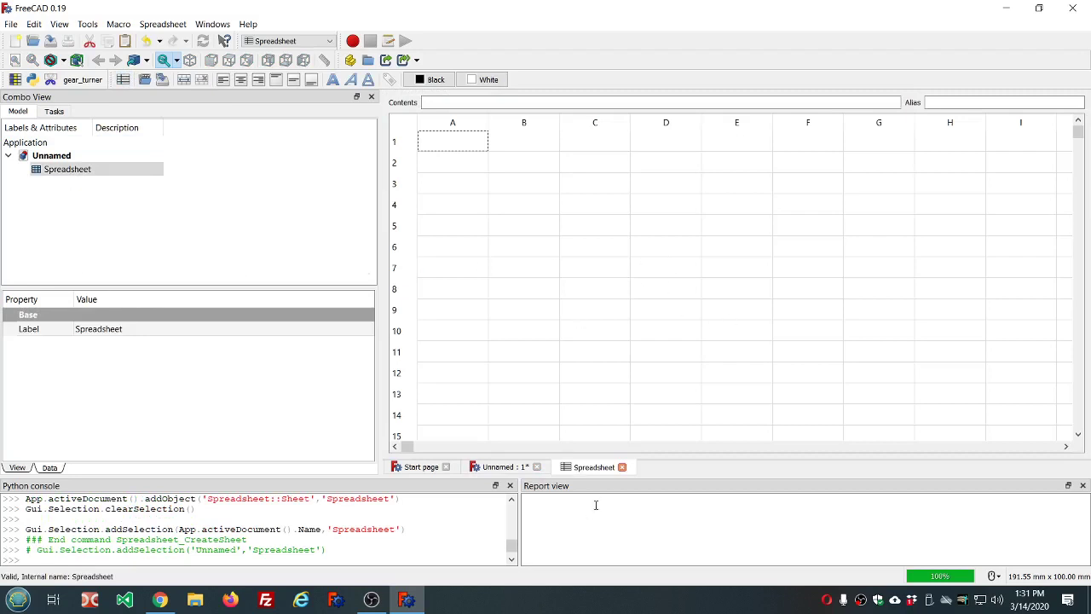
# Step: Close the spreadsheet view, then reopen Spreadsheet from the model tree for editing
pyautogui.click(624, 468)
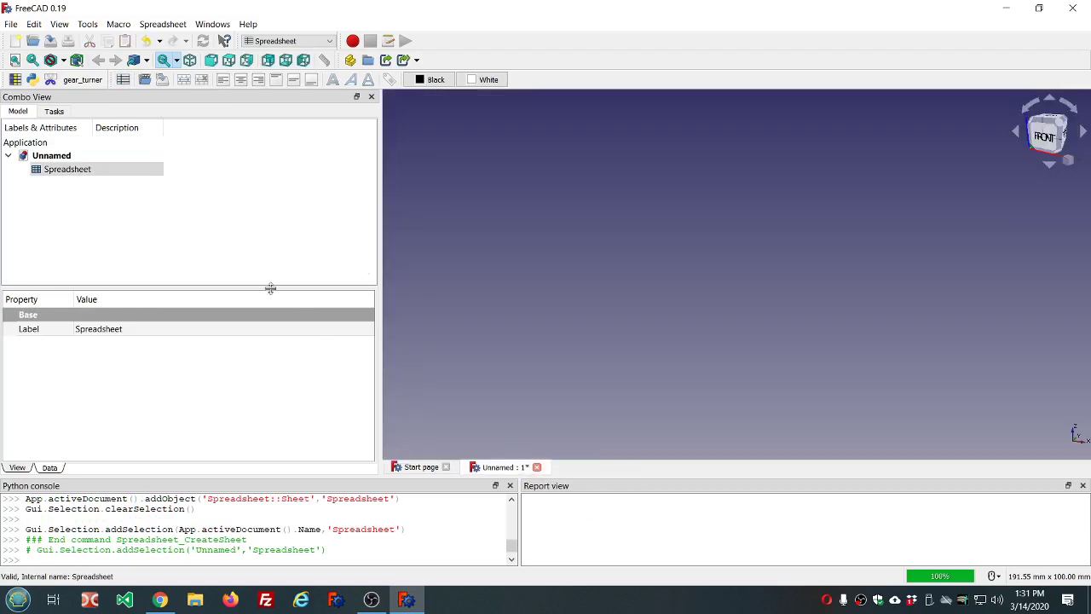
pyautogui.click(241, 240)
pyautogui.doubleClick(75, 175)
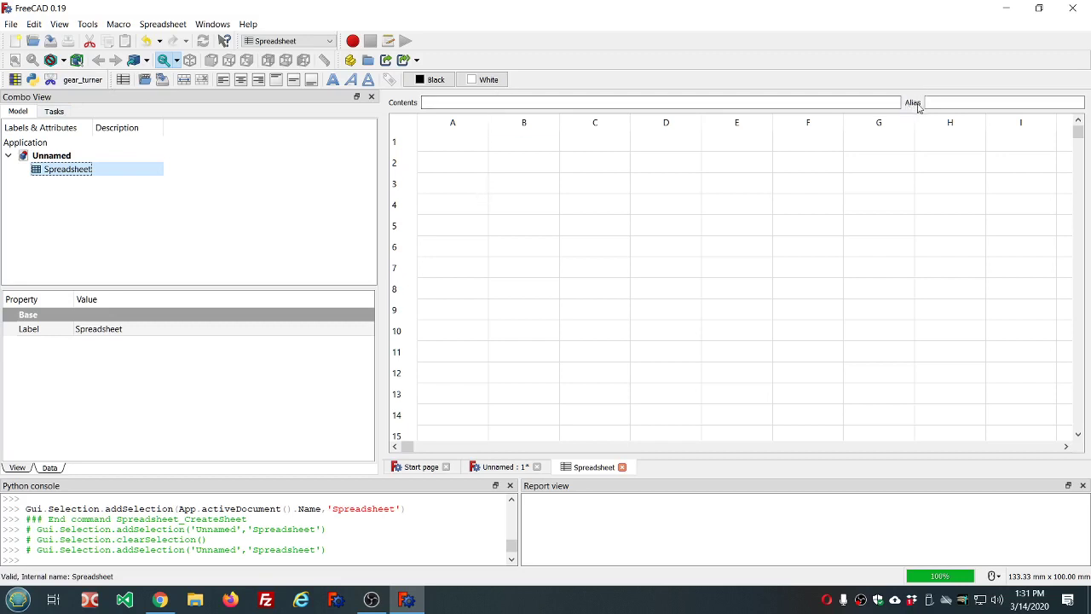
pyautogui.click(936, 102)
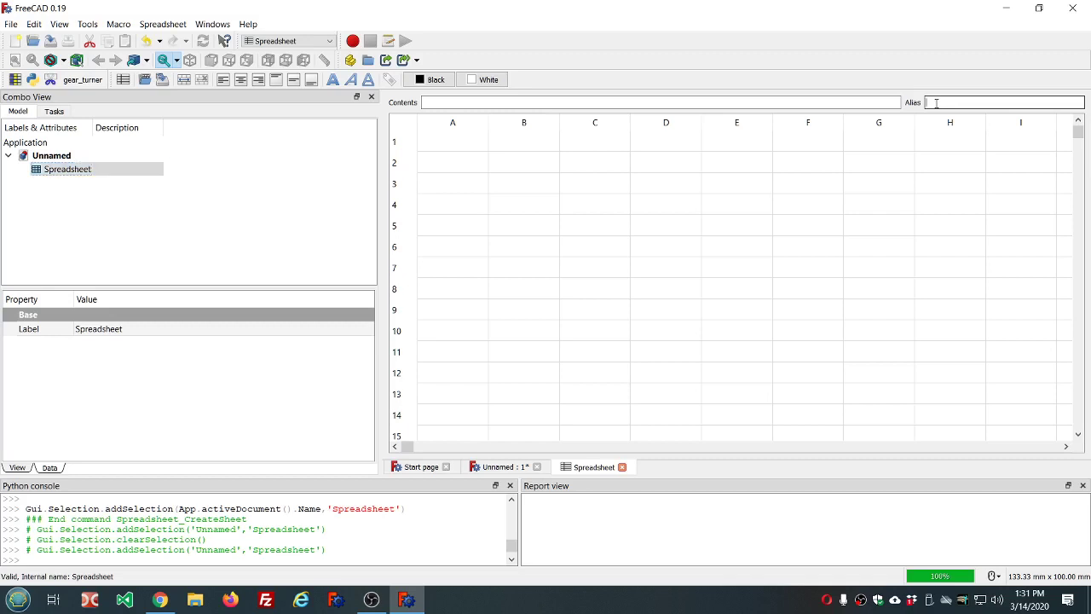
# Step: Return to the Part Design workbench with spreadsheet cell A1 selected
pyautogui.click(329, 41)
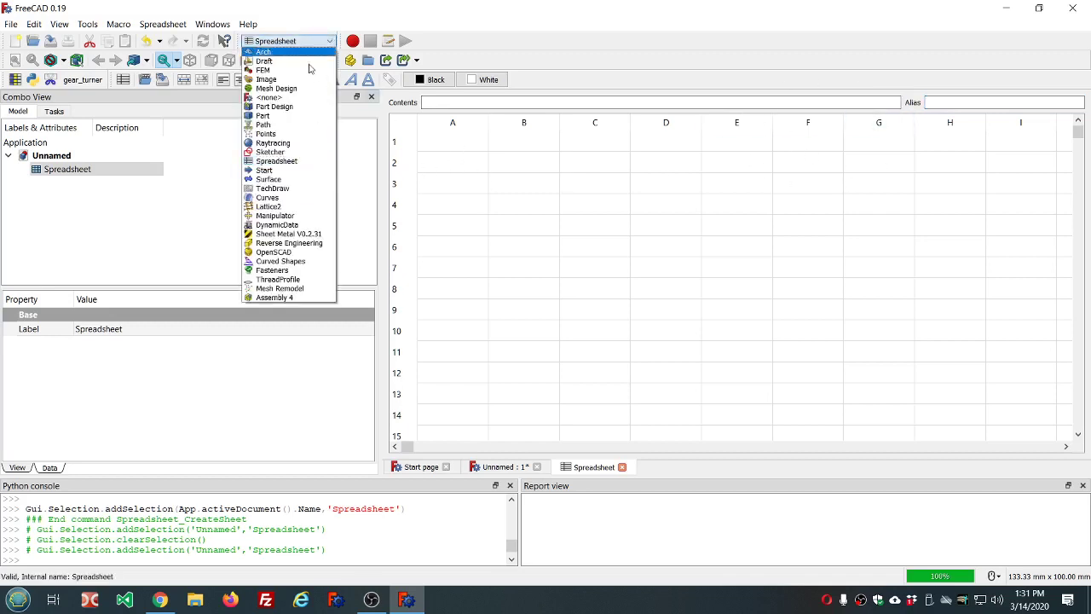
pyautogui.click(277, 106)
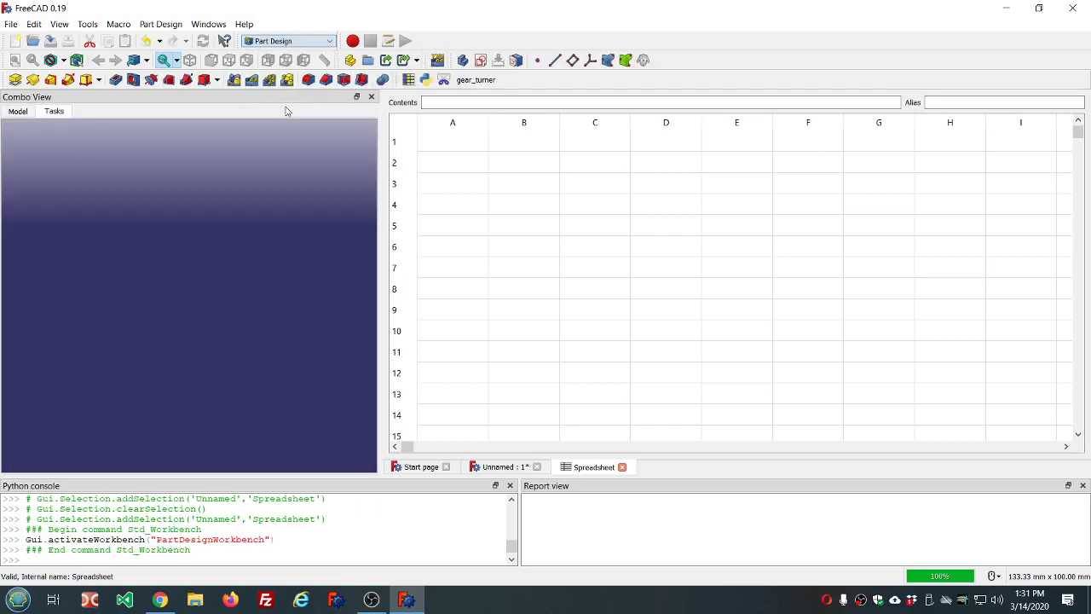
pyautogui.click(445, 143)
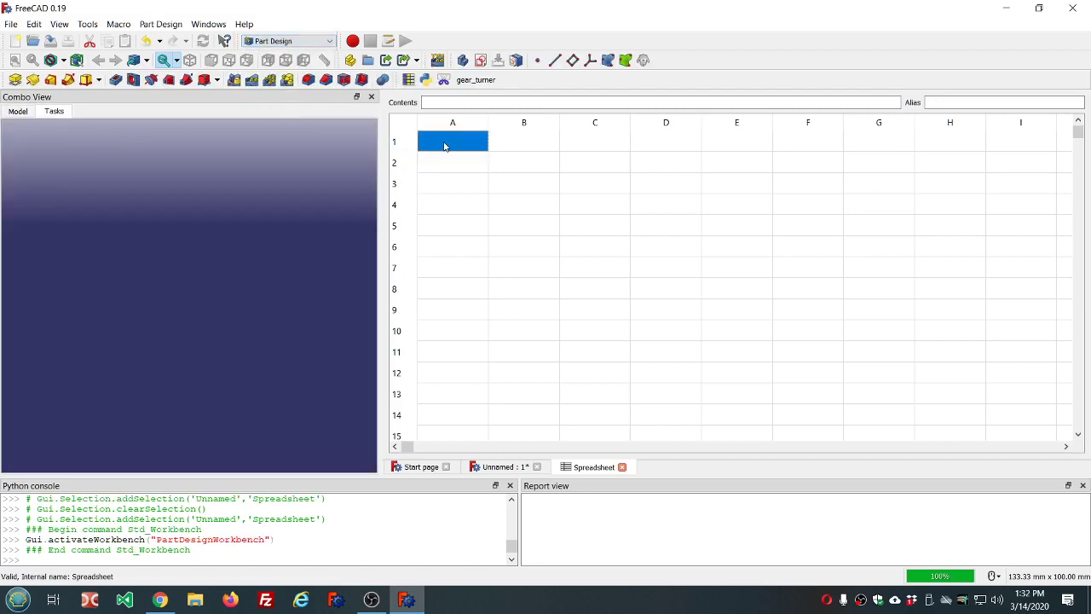
pyautogui.click(18, 112)
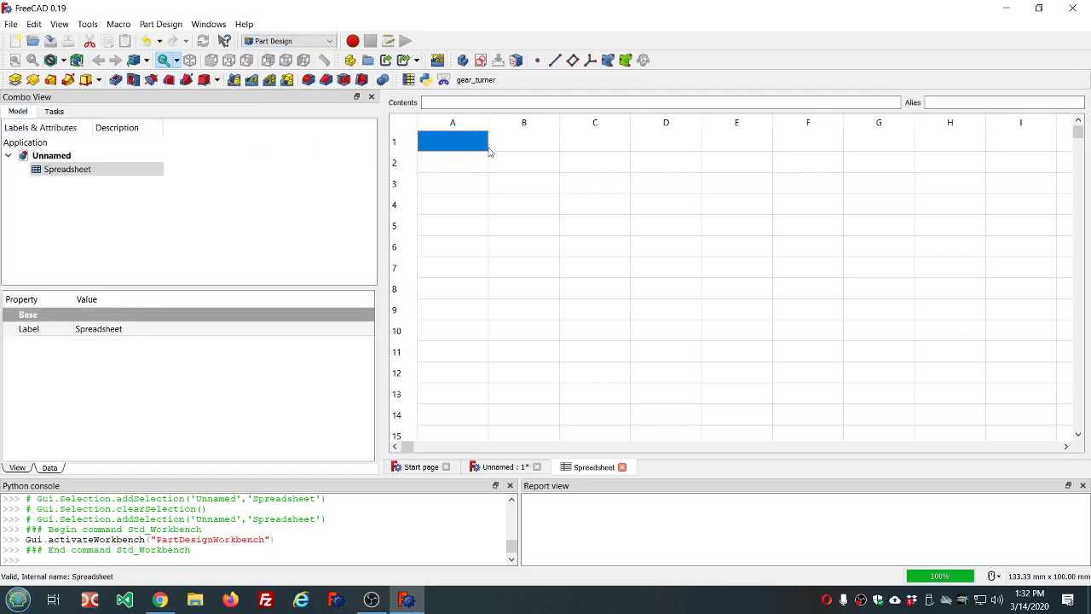
pyautogui.click(521, 147)
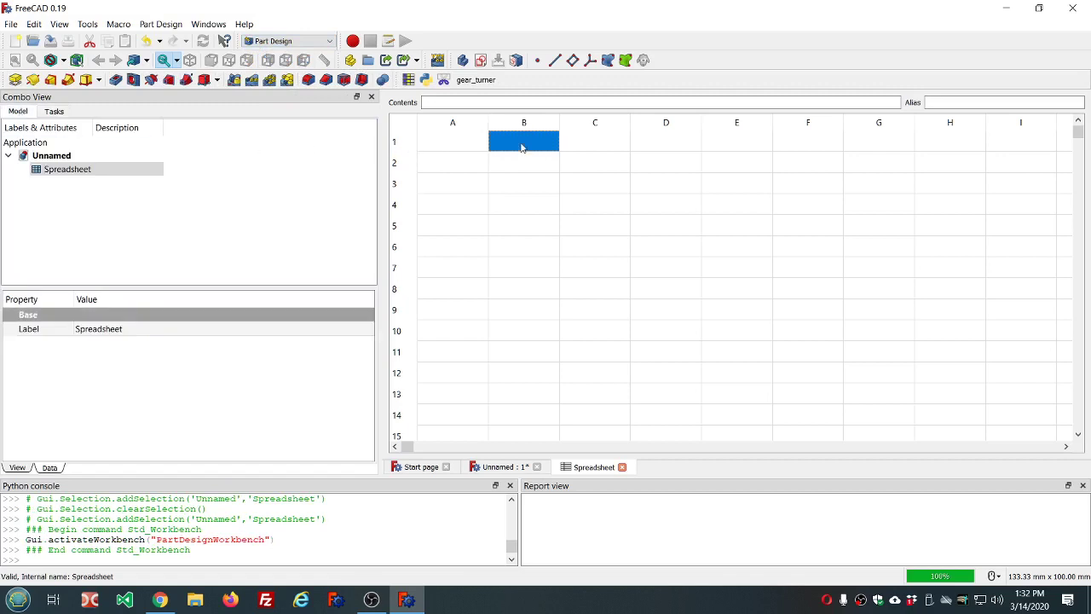
pyautogui.click(443, 145)
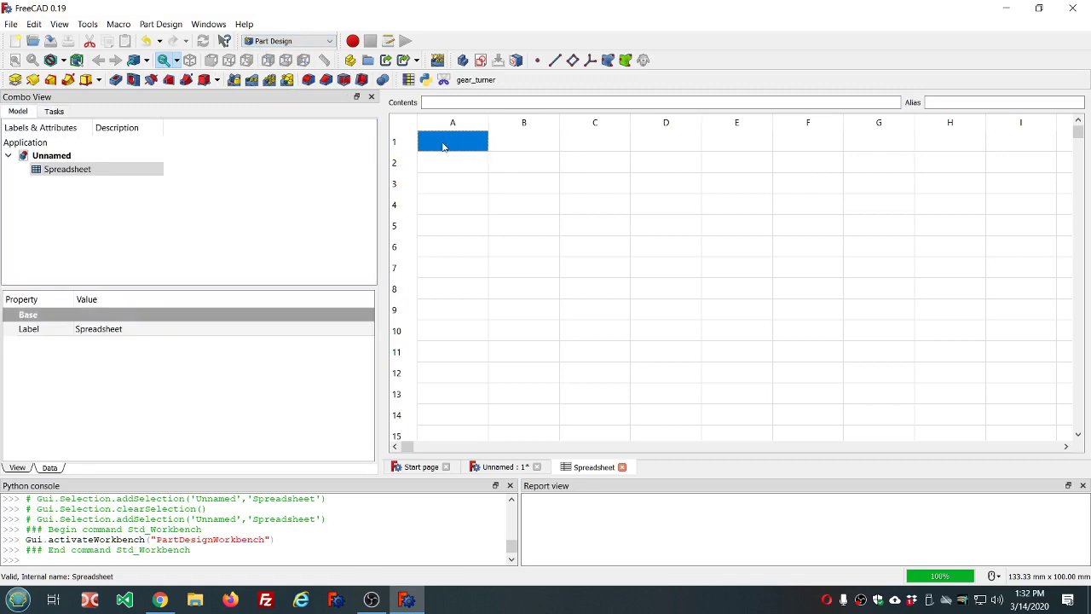
# Step: Enter the labels length, width and height in cells A1–A3
pyautogui.write('len')
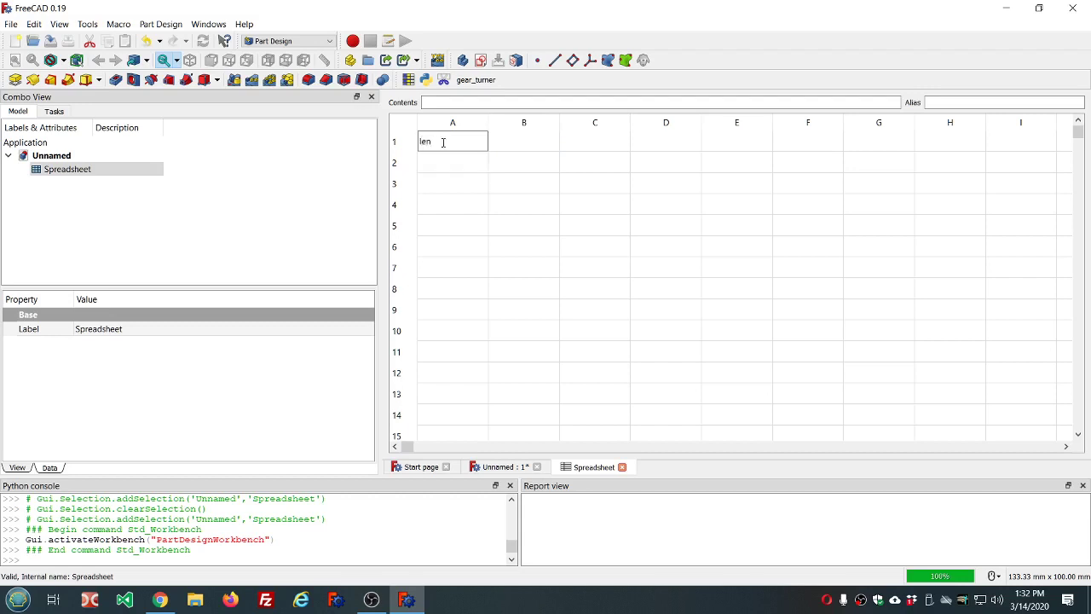
pyautogui.write('gth')
pyautogui.press('Return')
pyautogui.write('wi')
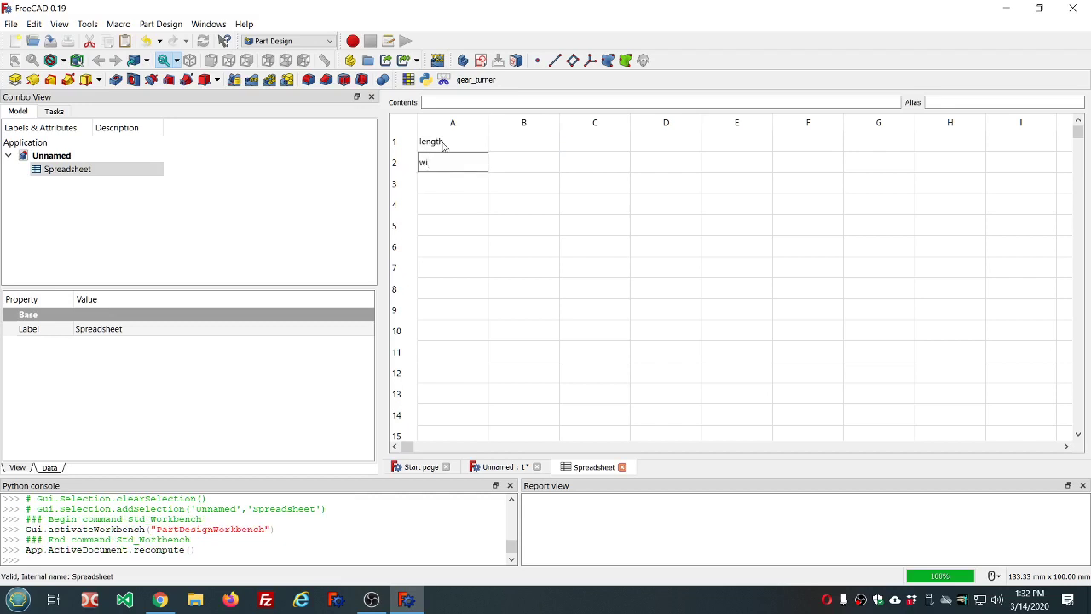
pyautogui.write('dth')
pyautogui.press('Return')
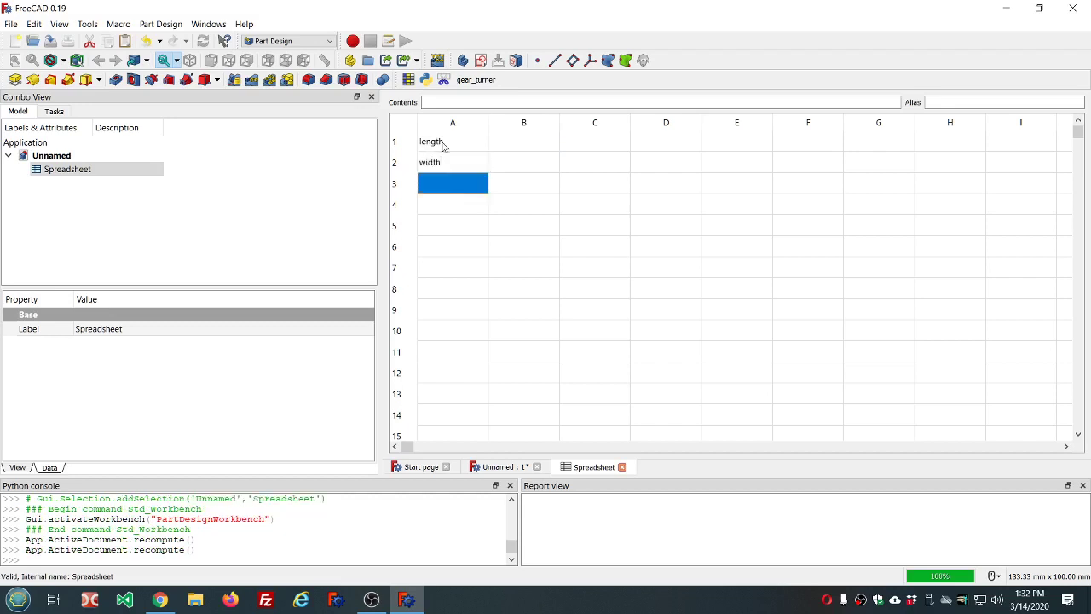
pyautogui.write('height')
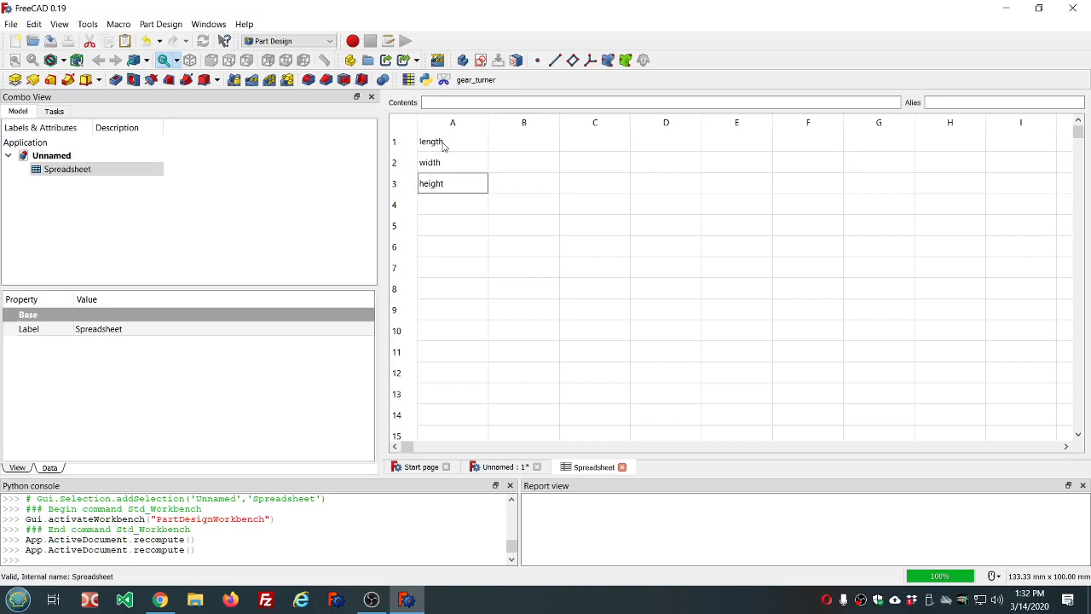
pyautogui.click(527, 144)
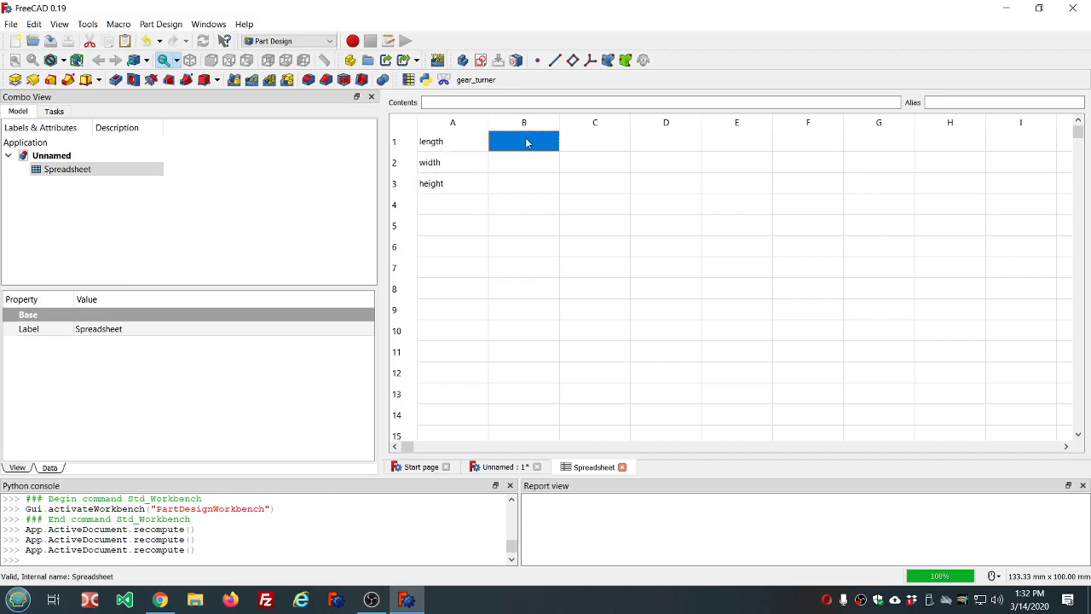
# Step: Enter 10 in B1 and 15 in B2 as the length and width values
pyautogui.write('10')
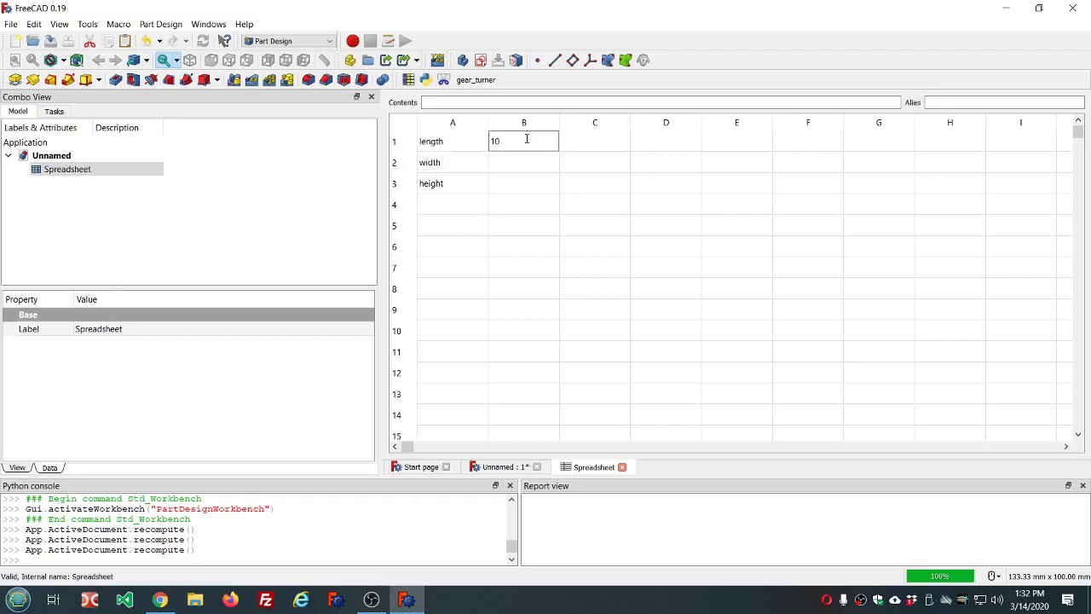
pyautogui.press('Return')
pyautogui.write('15')
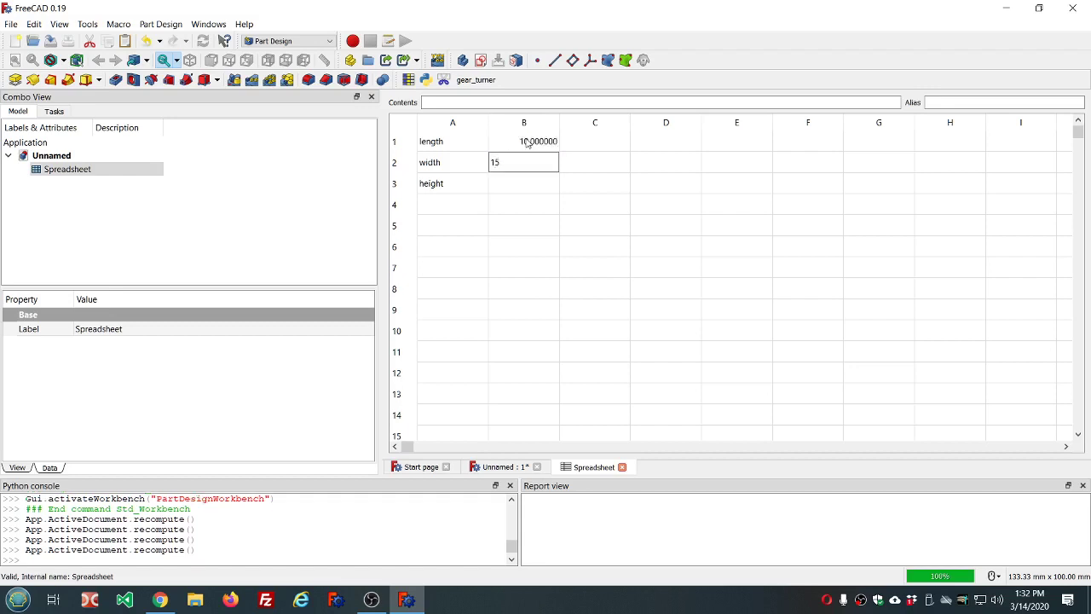
pyautogui.press('Return')
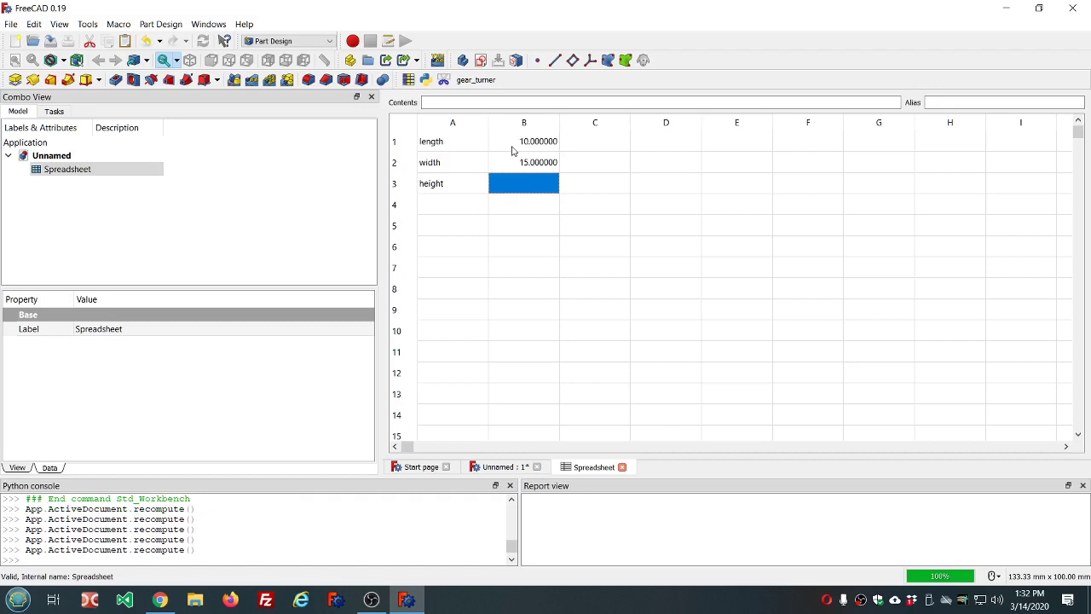
pyautogui.click(521, 142)
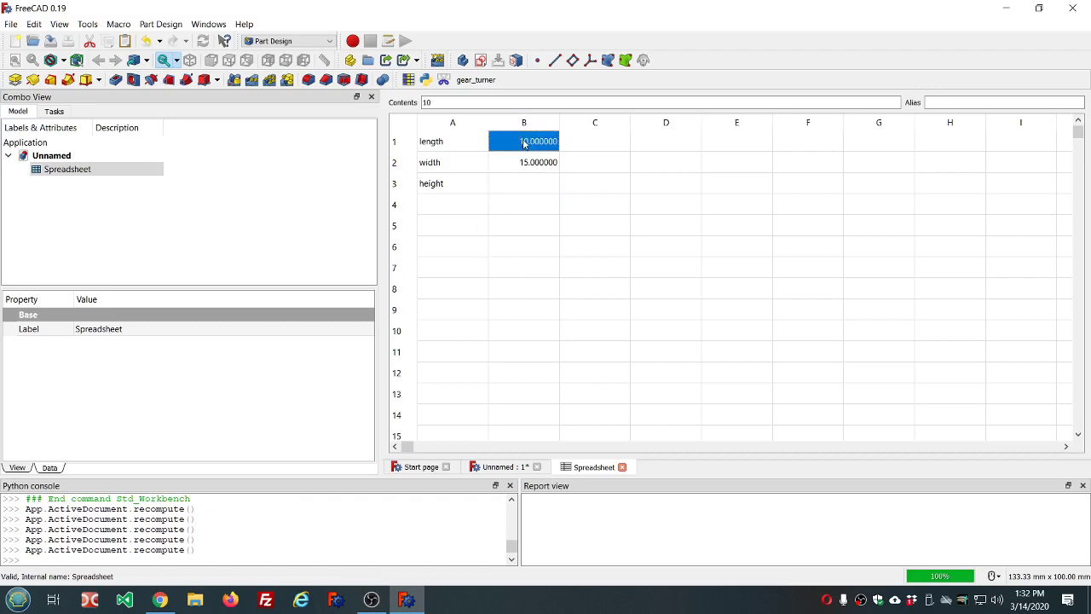
# Step: Set the alias 'length' on cell B1 through its cell Properties Alias tab
pyautogui.rightClick(524, 143)
pyautogui.click(539, 151)
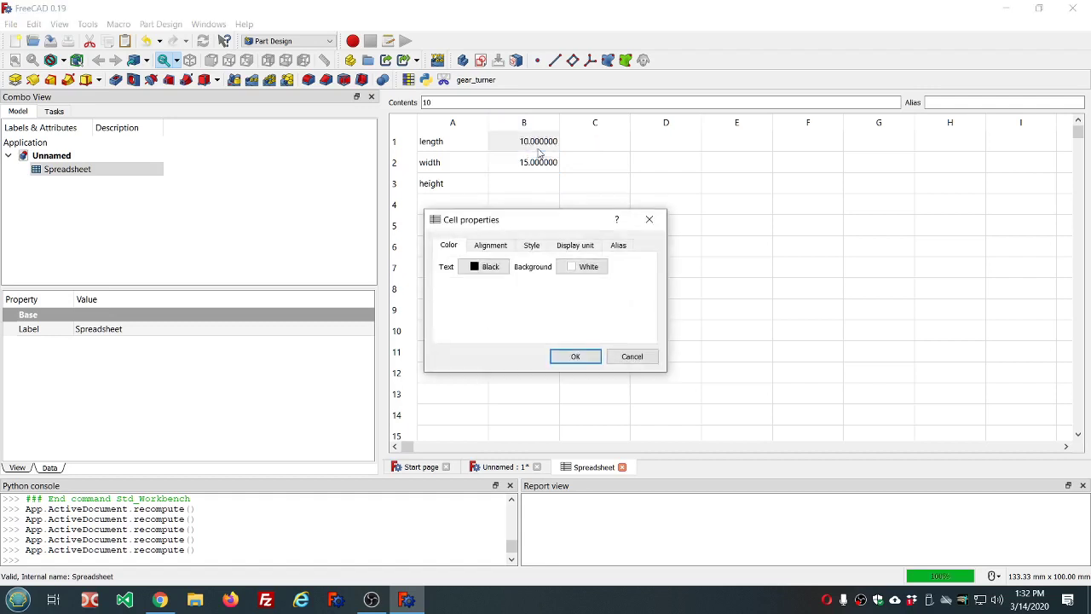
pyautogui.click(619, 246)
pyautogui.click(574, 264)
pyautogui.write('length')
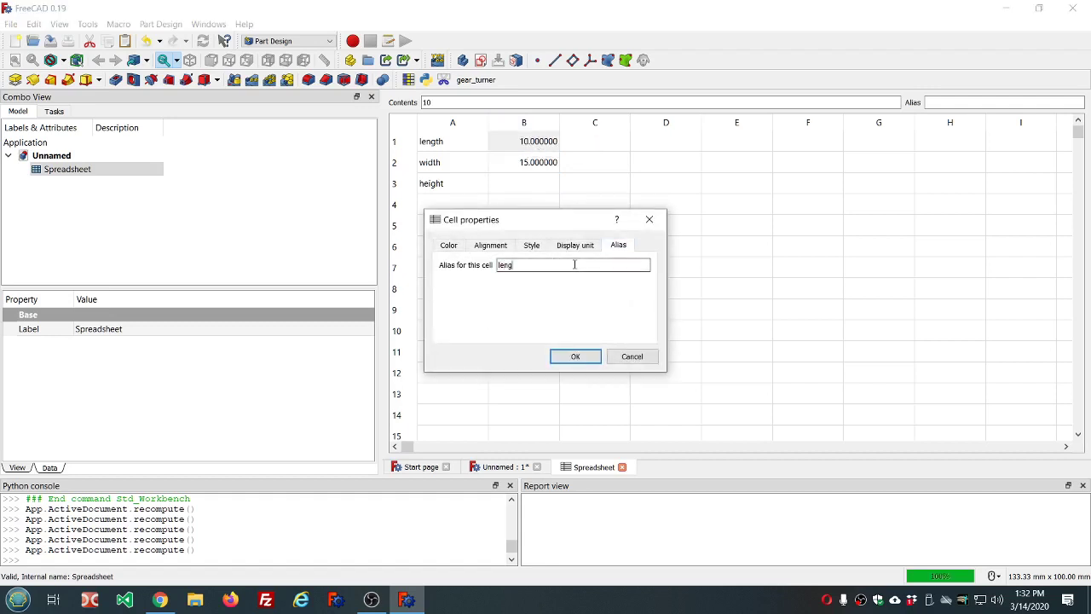
pyautogui.click(566, 360)
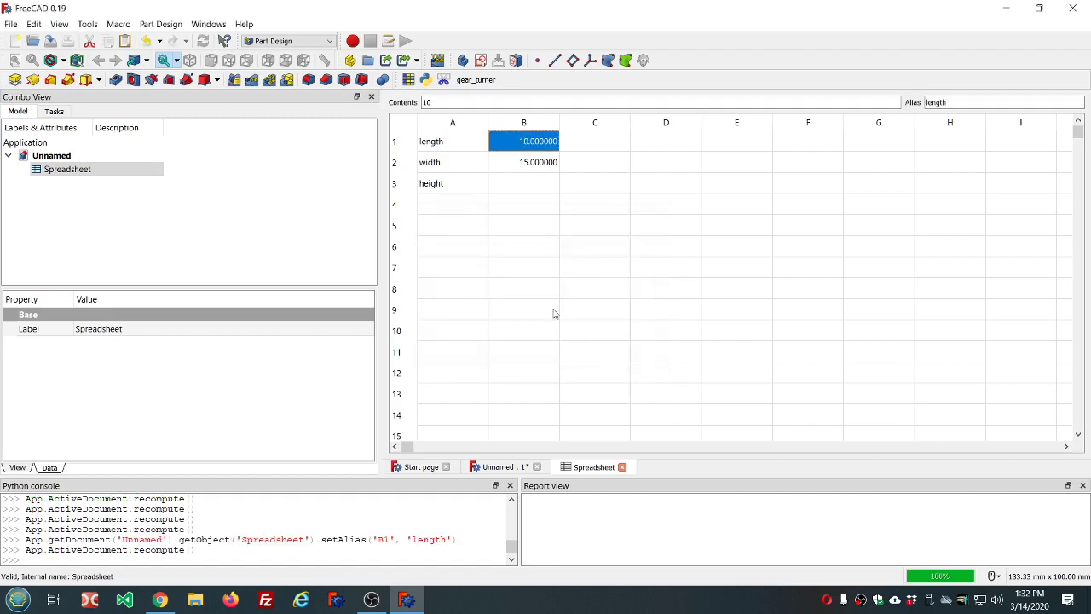
pyautogui.click(520, 183)
# Step: Give cell B2 the alias 'width'
pyautogui.click(523, 145)
pyautogui.click(521, 164)
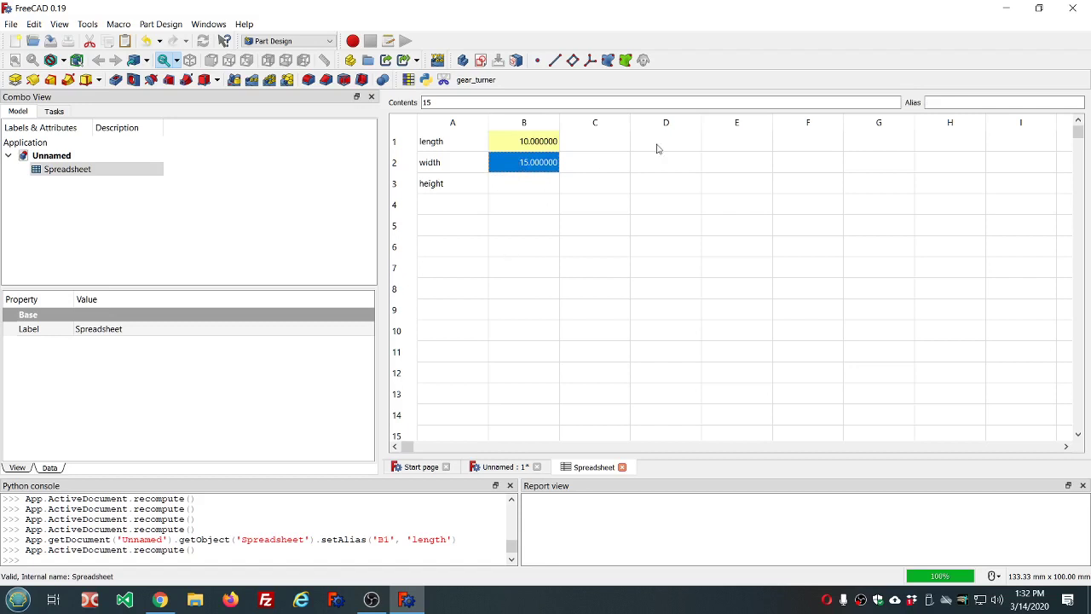
pyautogui.click(969, 101)
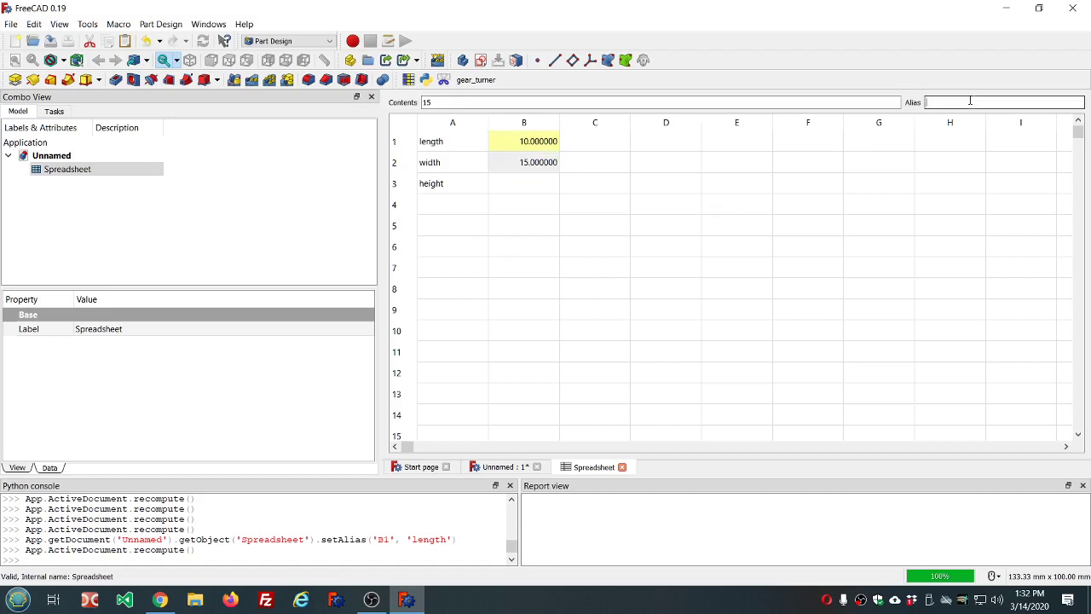
pyautogui.write('width')
pyautogui.press('Return')
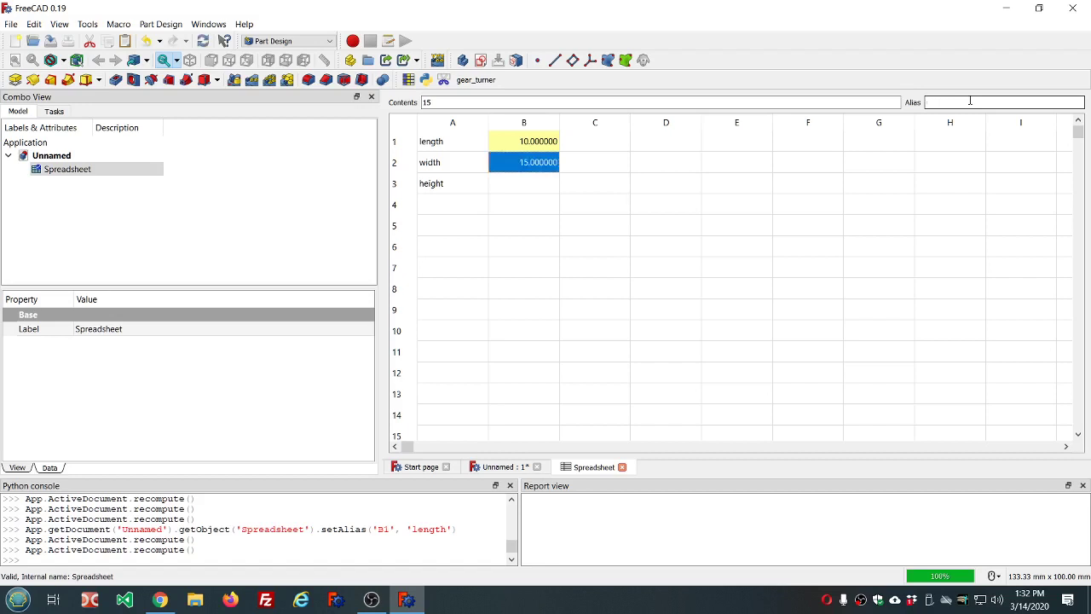
# Step: Enter 20 in B3's contents and begin aliasing it 'height'
pyautogui.click(869, 104)
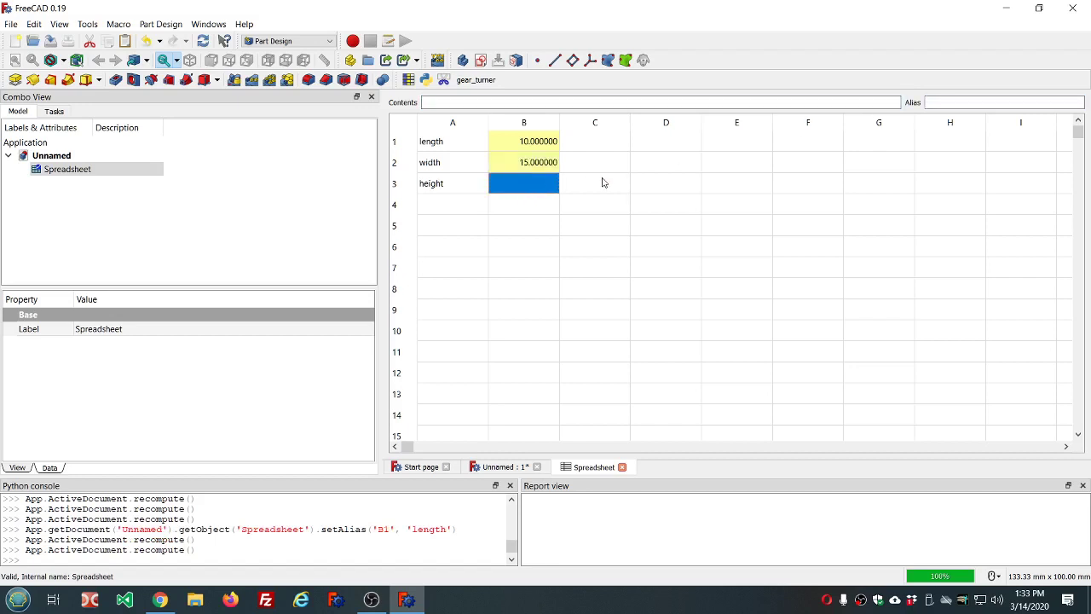
pyautogui.click(551, 101)
pyautogui.click(550, 101)
pyautogui.write('20')
pyautogui.click(955, 101)
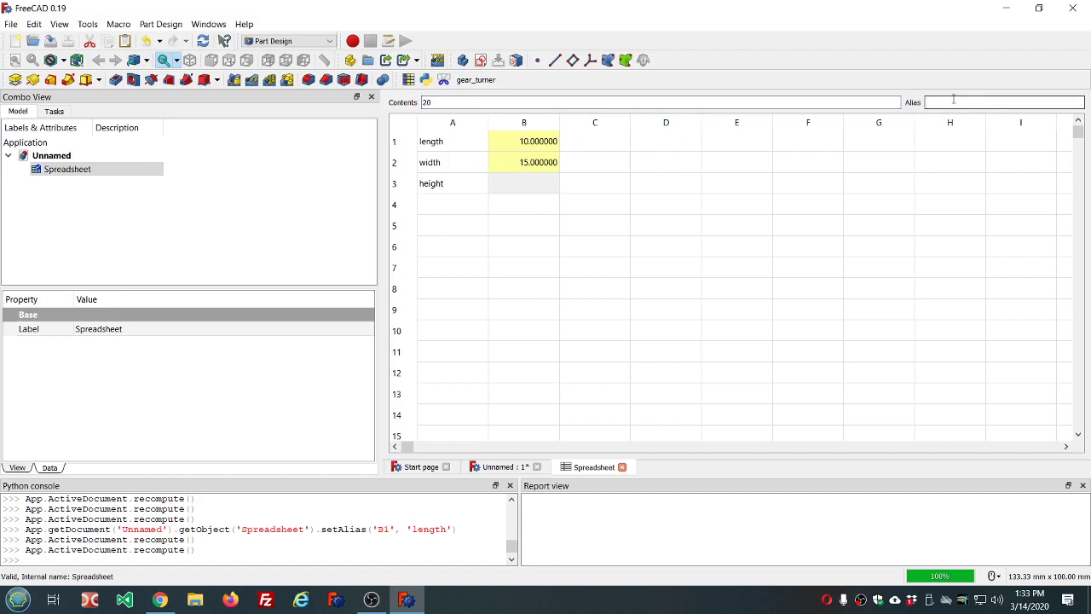
pyautogui.write('height')
pyautogui.click(595, 188)
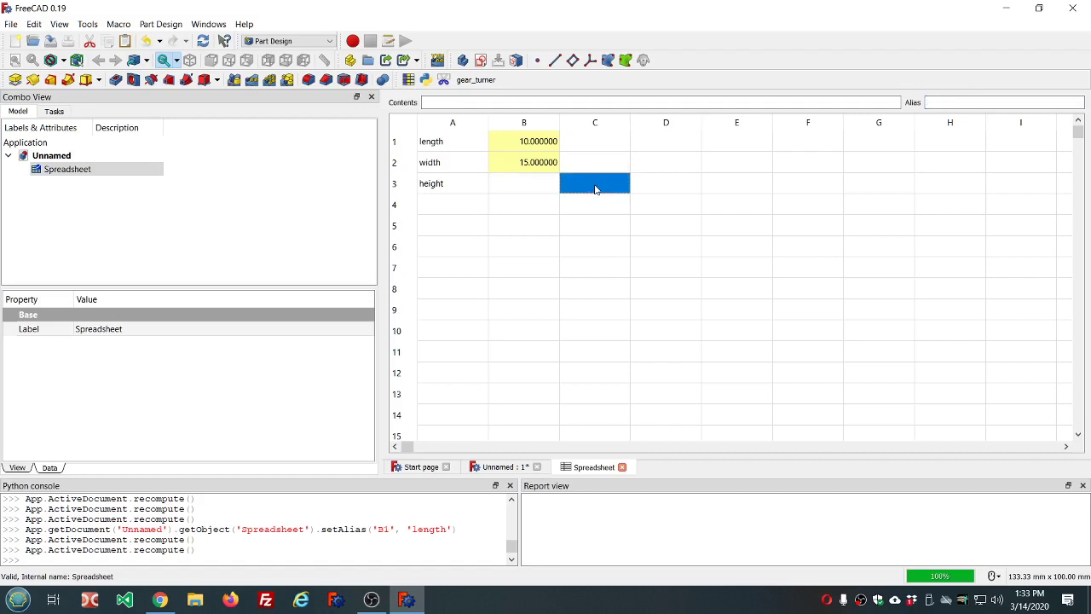
pyautogui.click(538, 188)
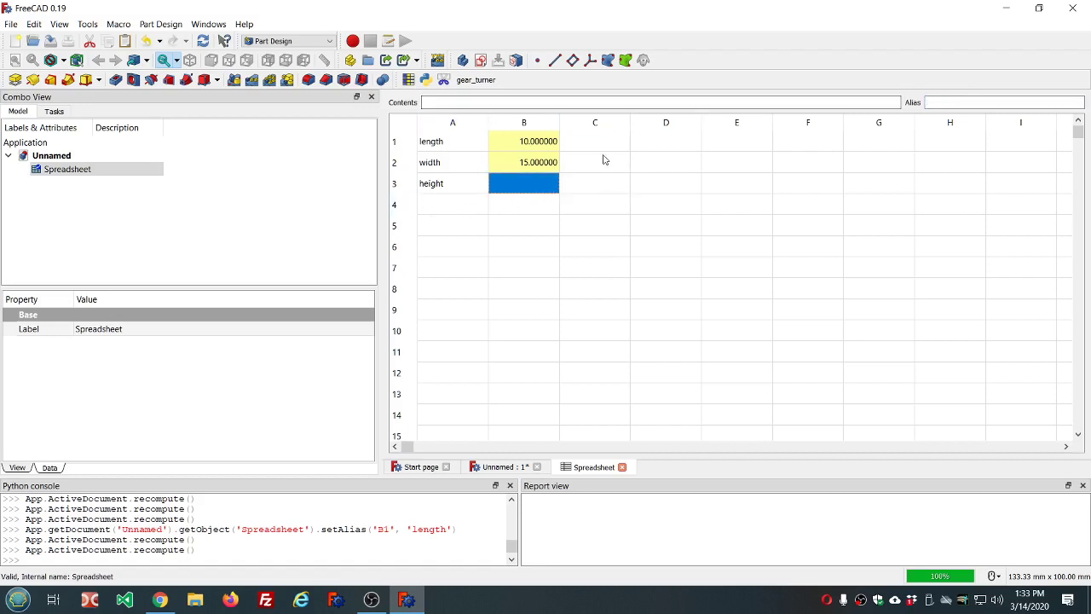
pyautogui.click(597, 189)
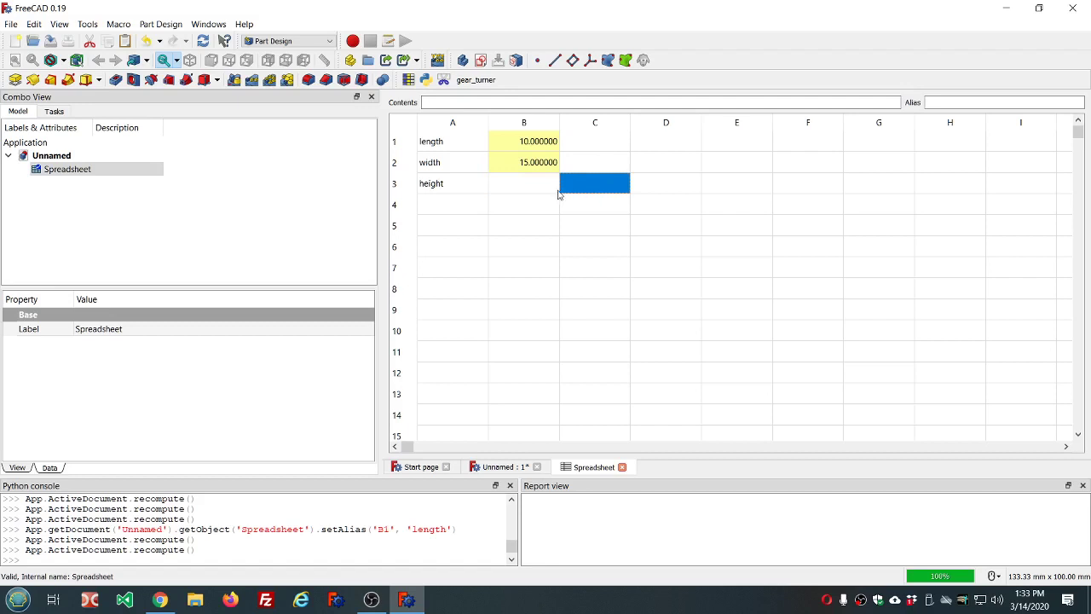
pyautogui.click(450, 101)
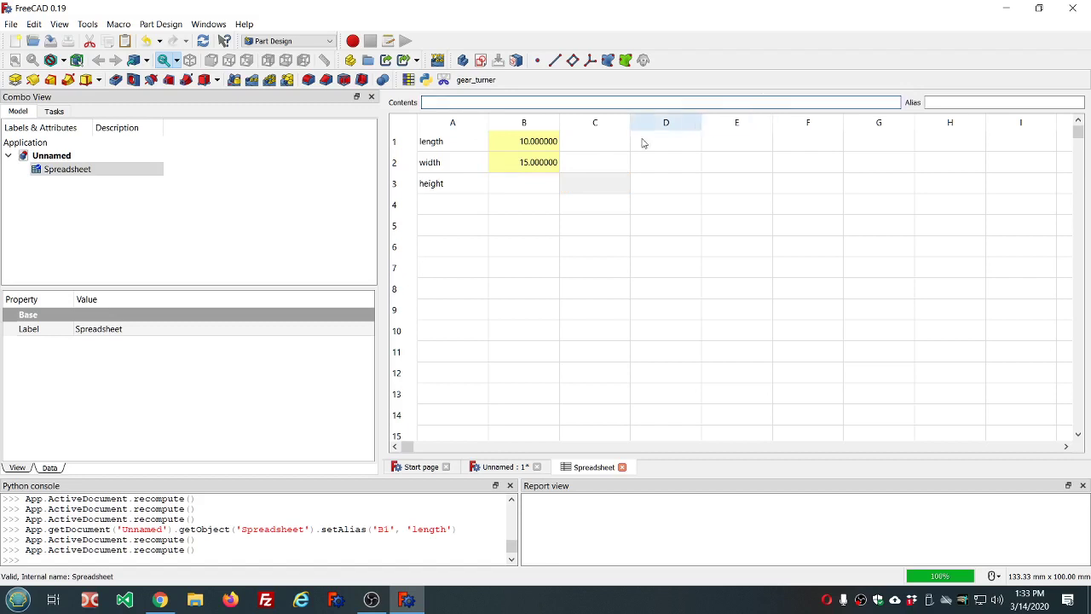
# Step: Reselect B3, alias it 'height' and commit the value 20
pyautogui.click(518, 185)
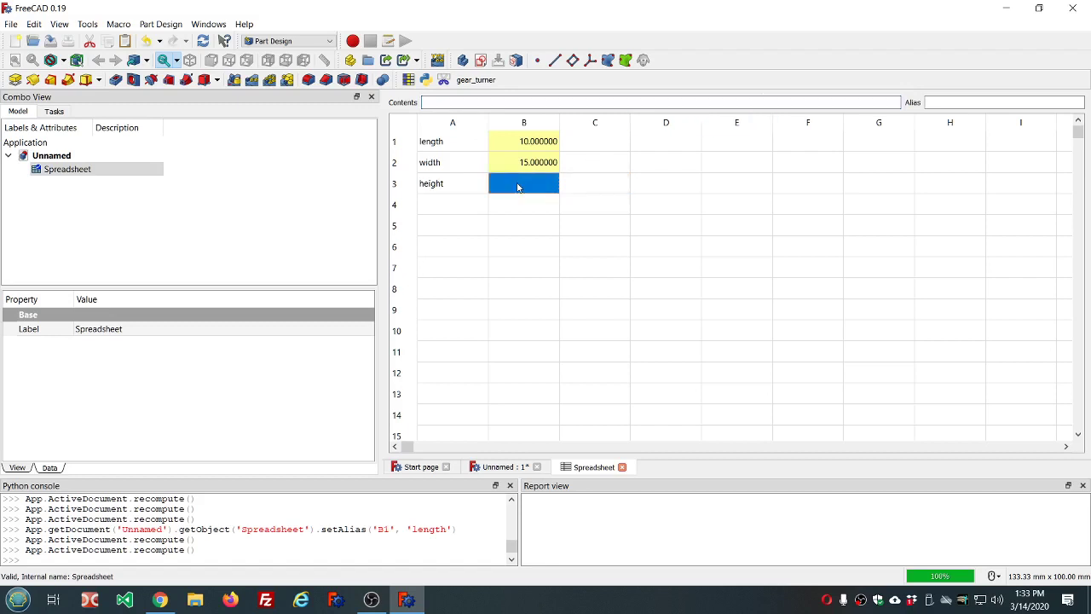
pyautogui.click(1010, 102)
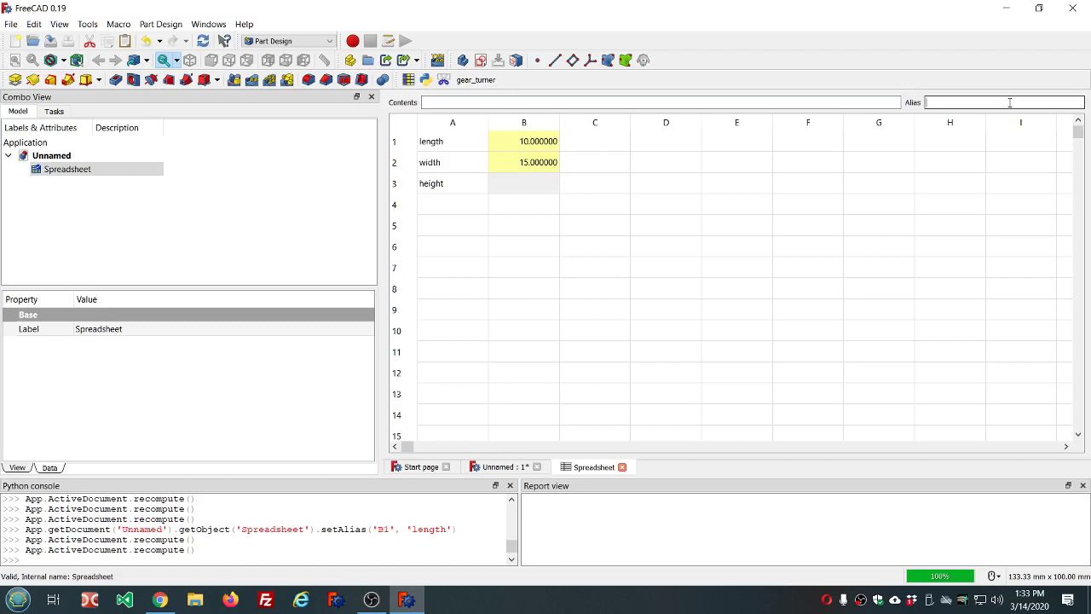
pyautogui.write('height')
pyautogui.click(799, 105)
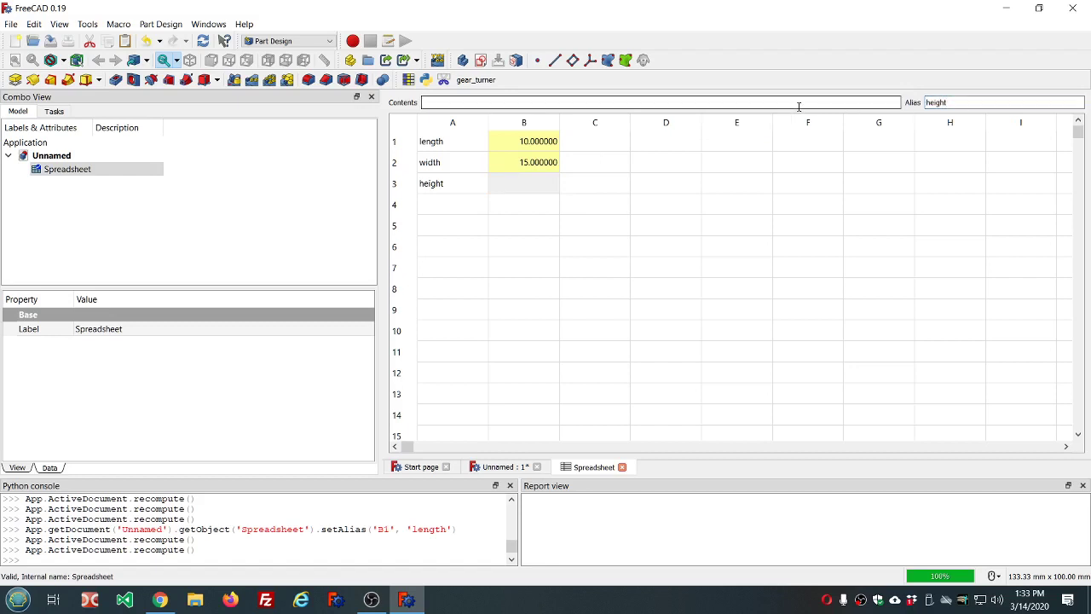
pyautogui.write('20')
pyautogui.press('Return')
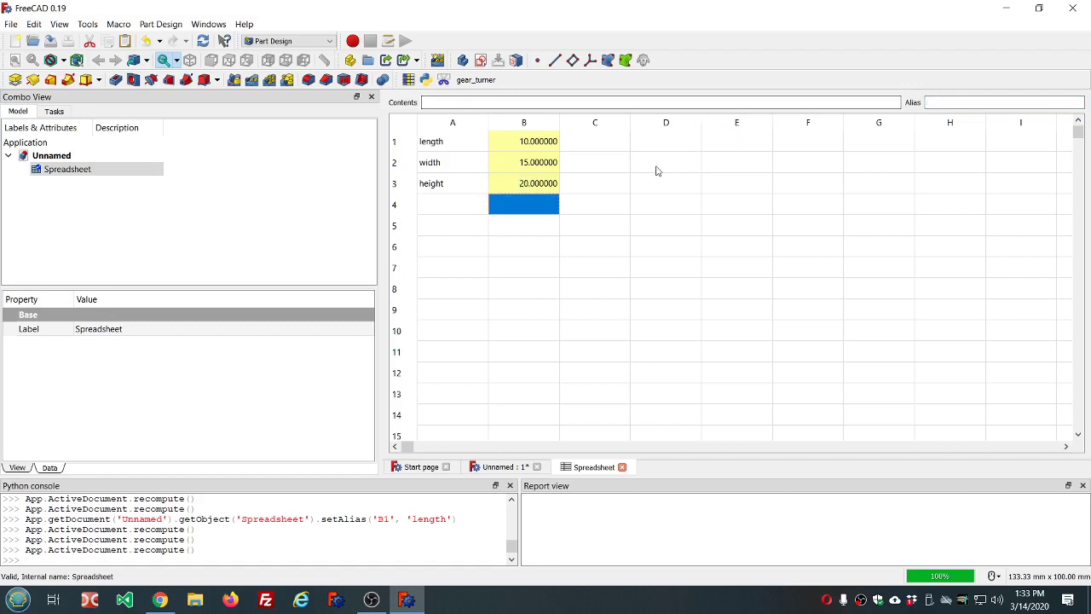
# Step: Extend B3's alias to 'height_of_the_box'
pyautogui.click(518, 191)
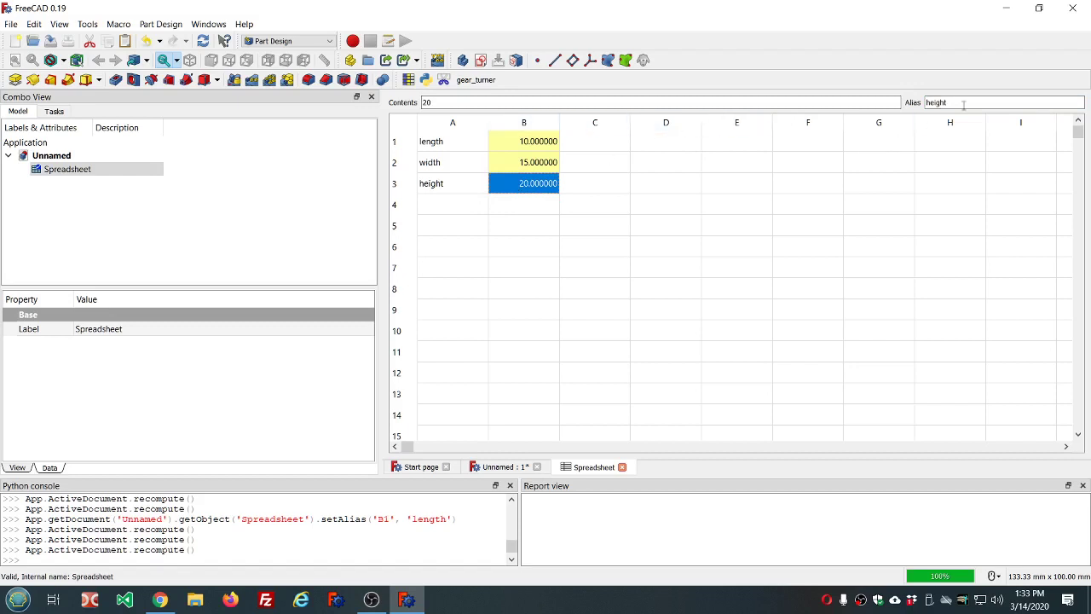
pyautogui.click(963, 102)
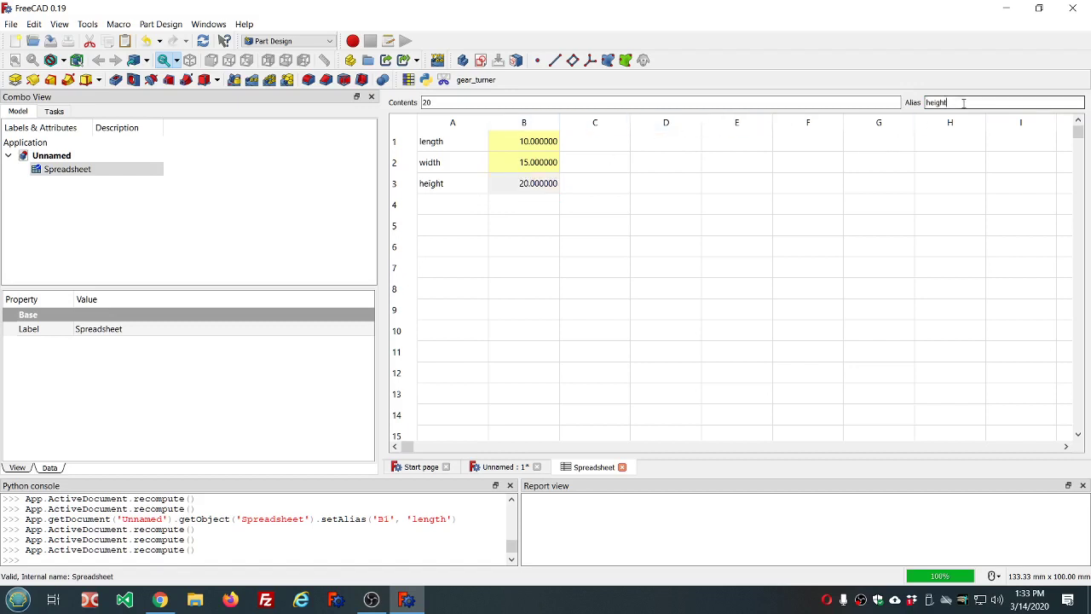
pyautogui.write('_of_the_box')
pyautogui.press('Return')
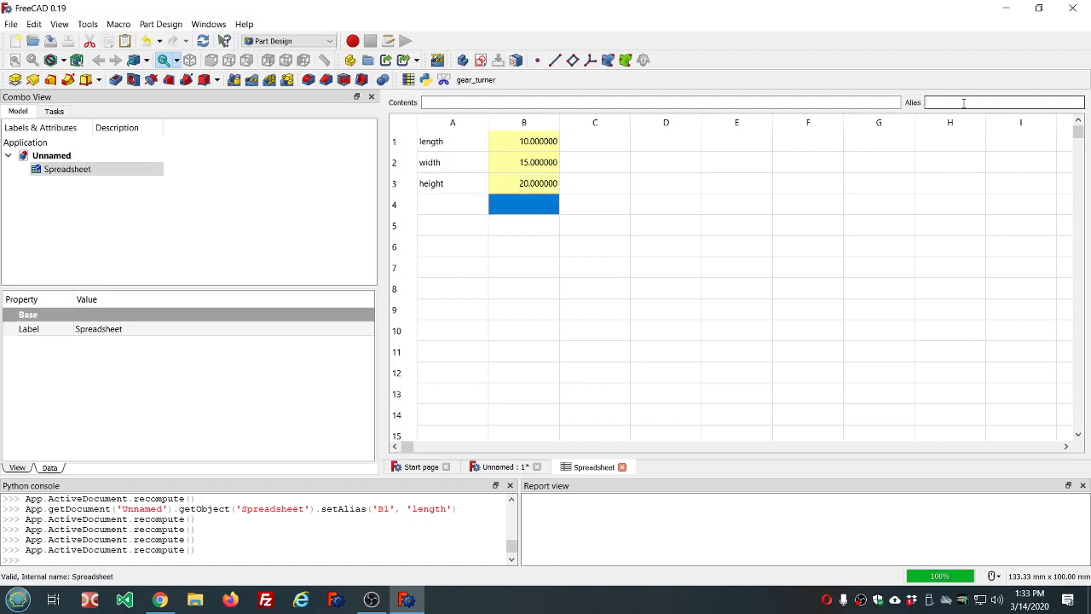
pyautogui.click(538, 183)
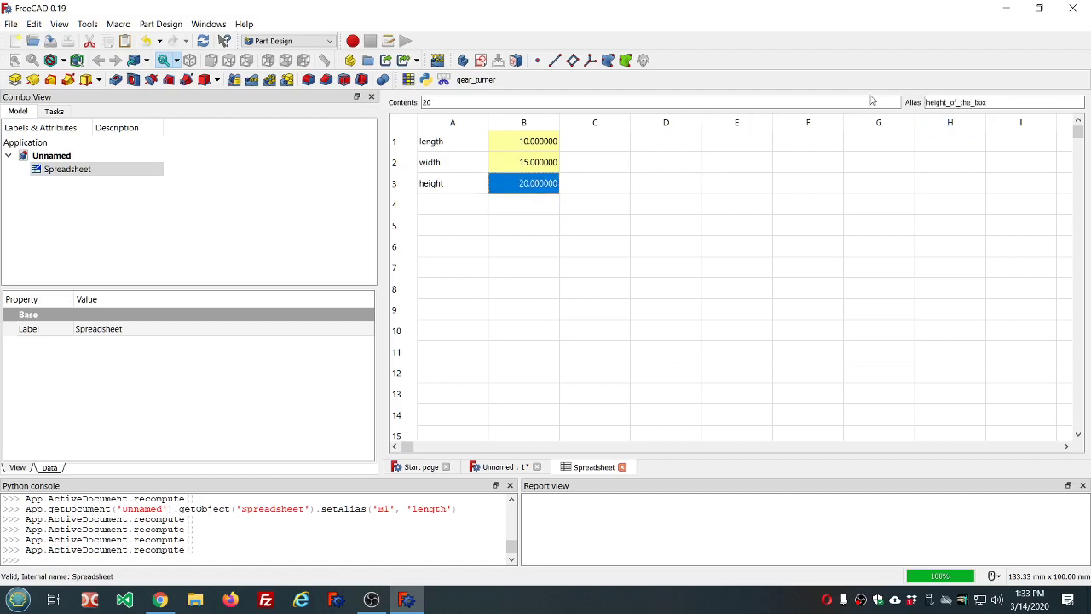
# Step: View B3's alias in its cell Properties, then close the dialog unchanged
pyautogui.rightClick(537, 184)
pyautogui.click(571, 191)
pyautogui.click(616, 246)
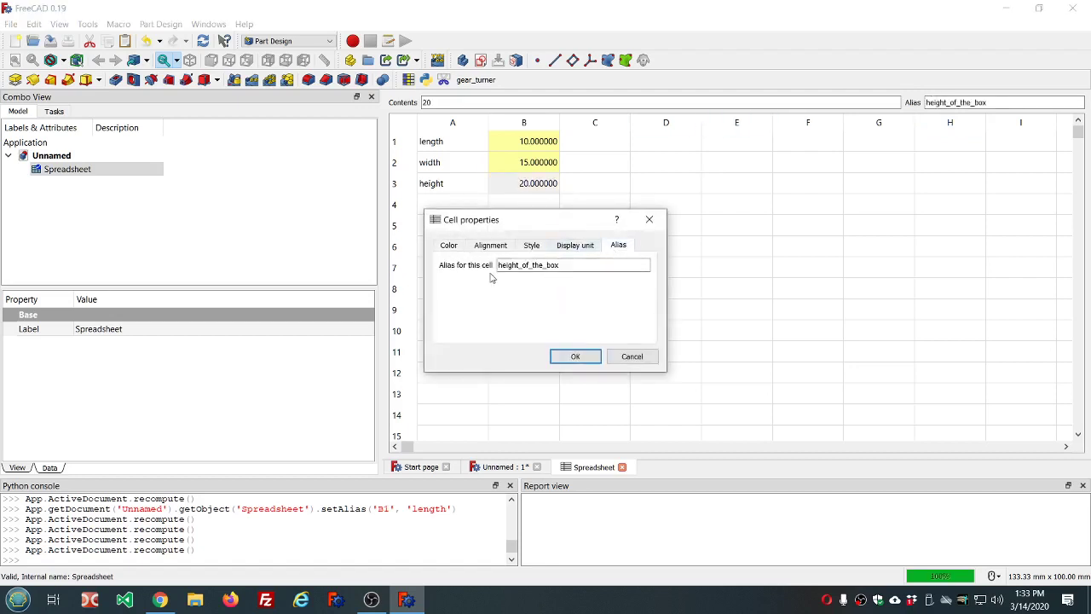
pyautogui.click(631, 356)
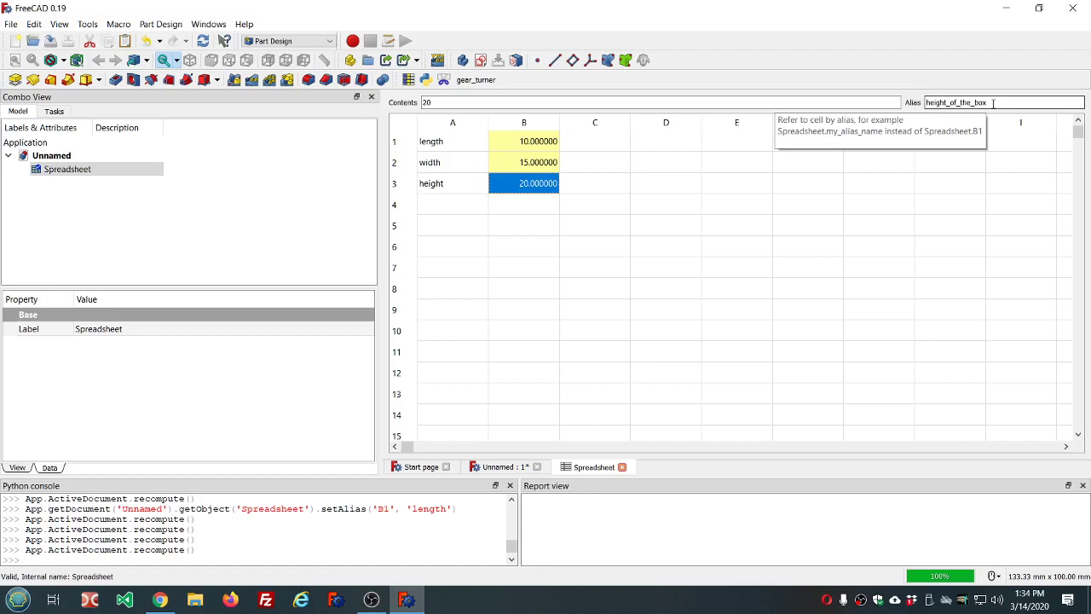
# Step: Change B3's alias to 'height of the box', which is rejected for containing spaces
pyautogui.moveTo(993, 104); pyautogui.dragTo(948, 104)
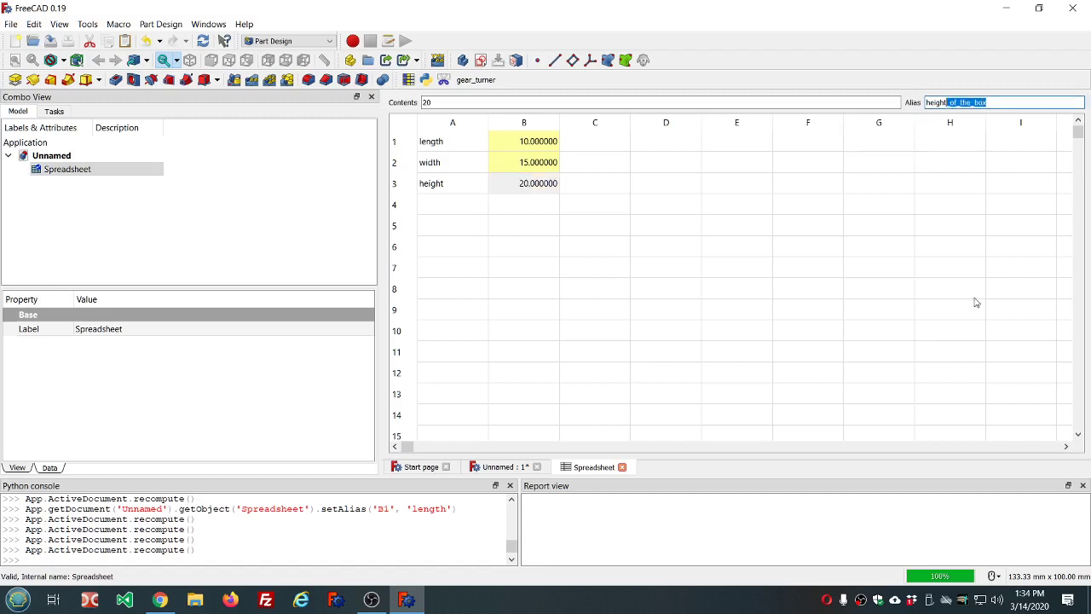
pyautogui.write('of the box')
pyautogui.press('Return')
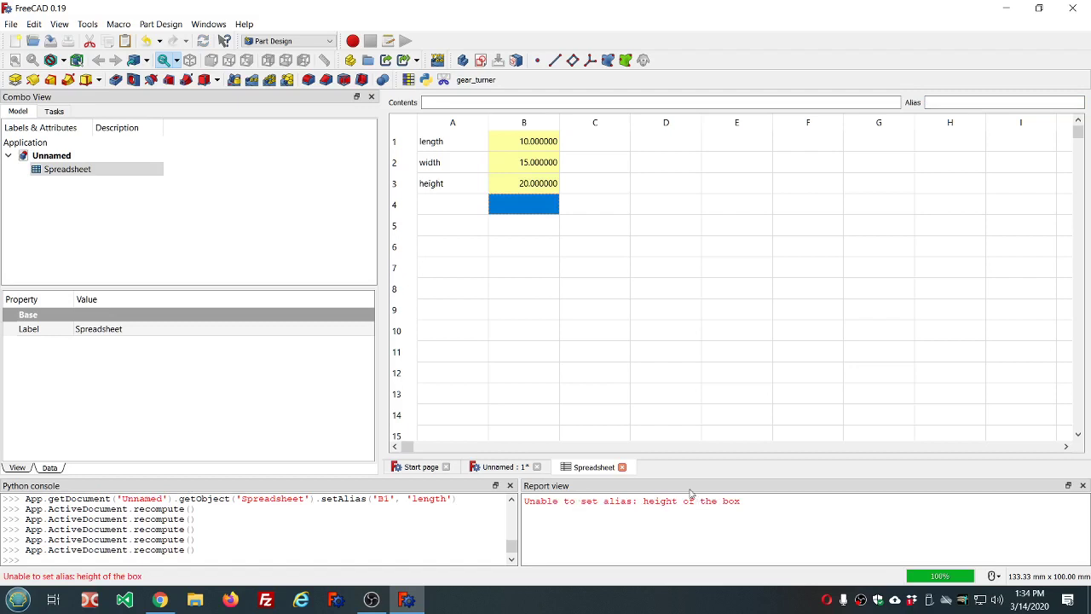
pyautogui.click(529, 184)
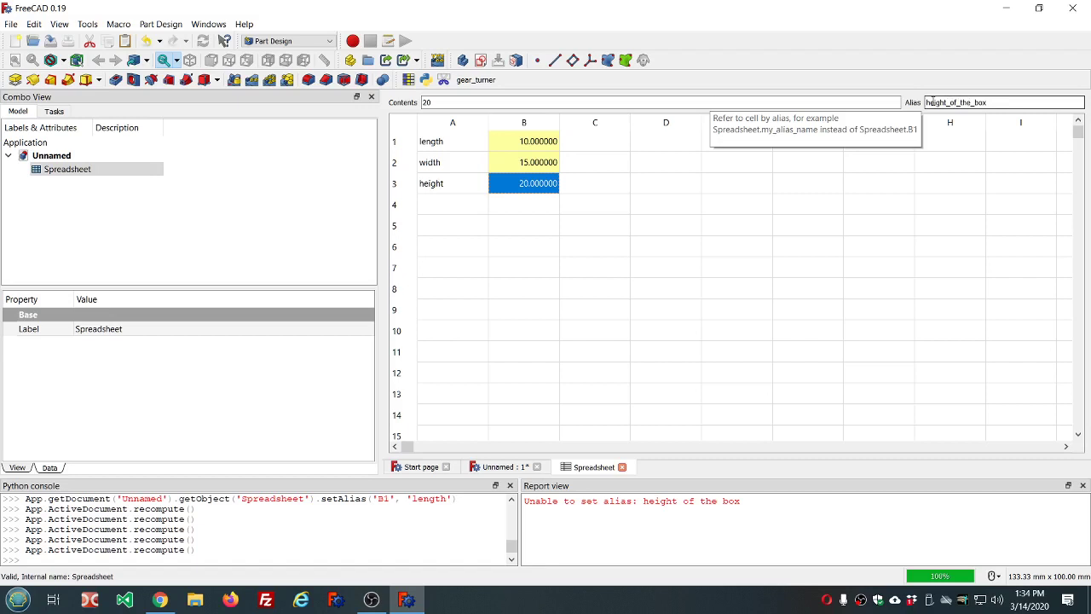
pyautogui.click(989, 102)
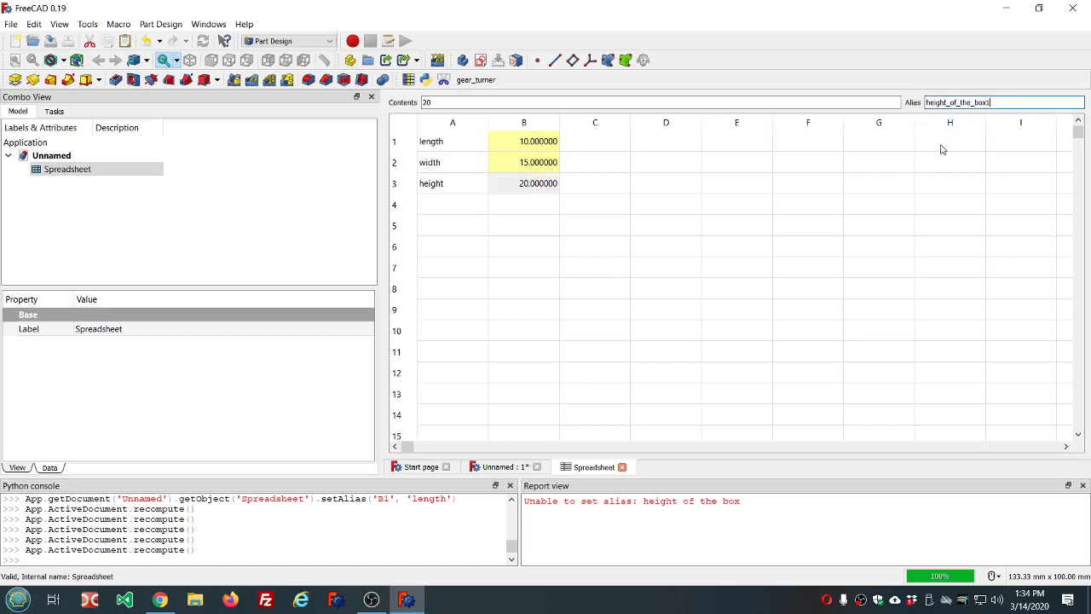
# Step: Commit B3's revised alias, then edit it again adding the character 3
pyautogui.press('Return')
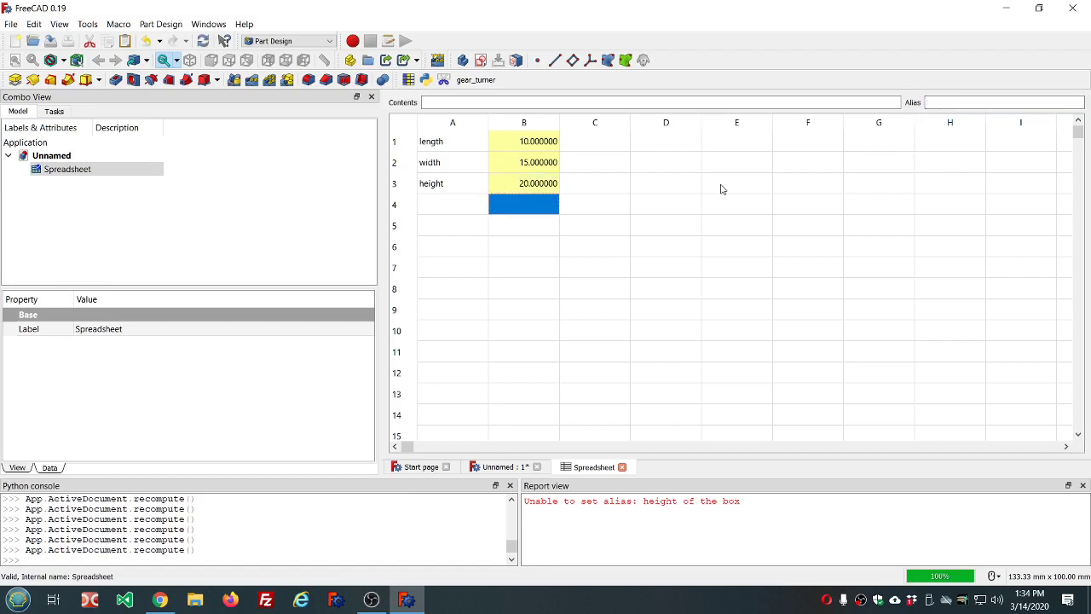
pyautogui.click(499, 249)
pyautogui.click(530, 184)
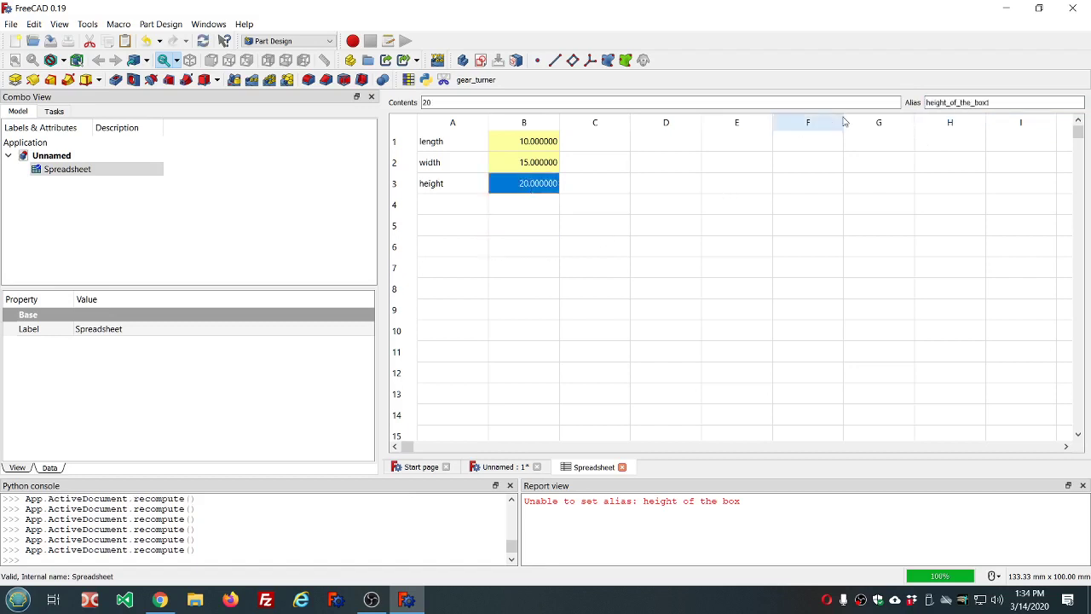
pyautogui.click(927, 103)
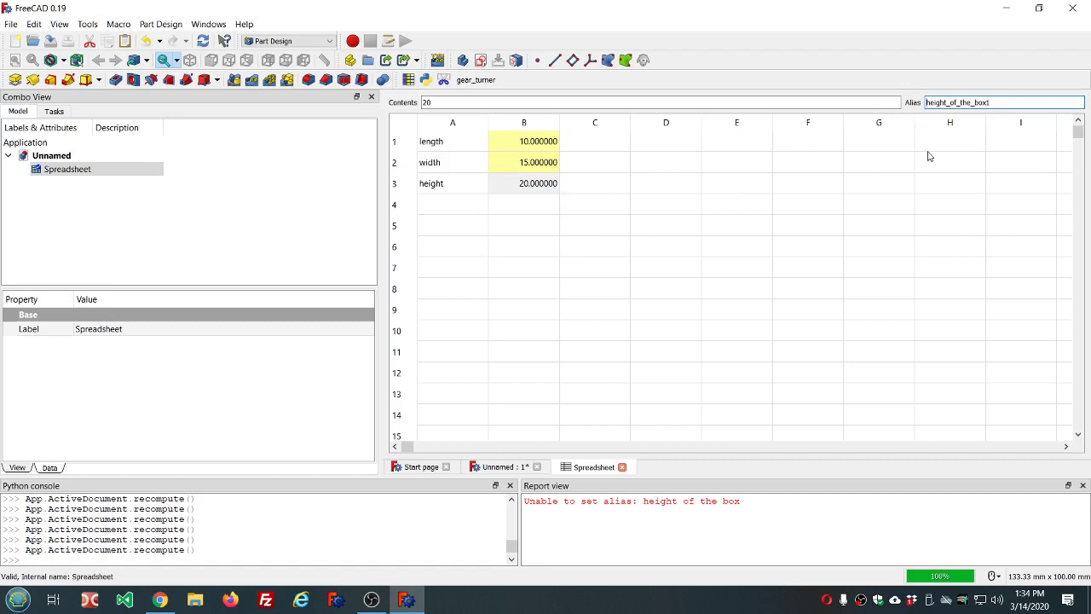
pyautogui.write('3')
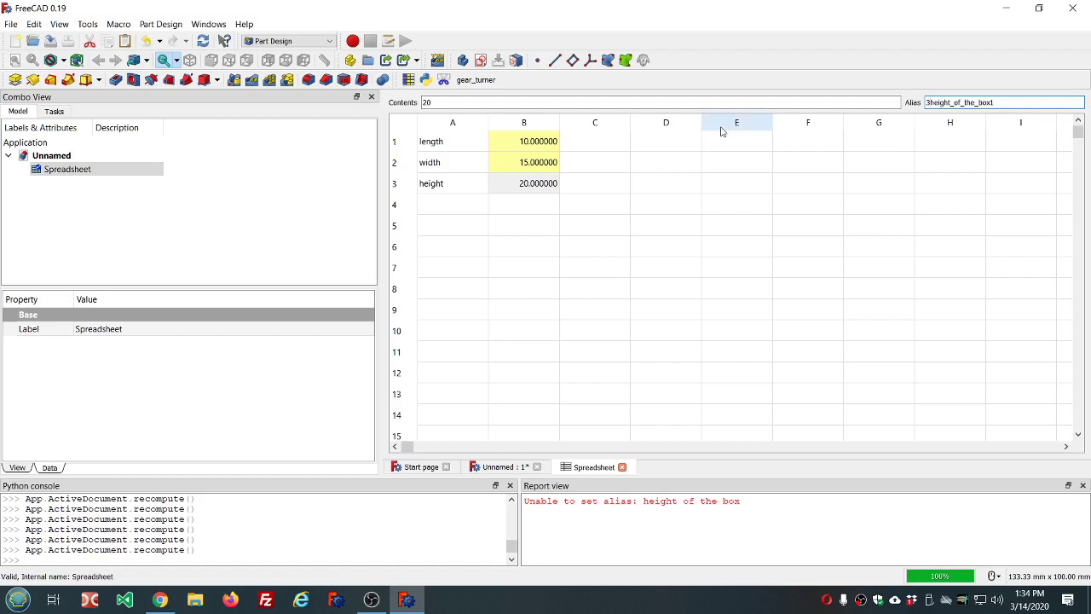
pyautogui.press('Return')
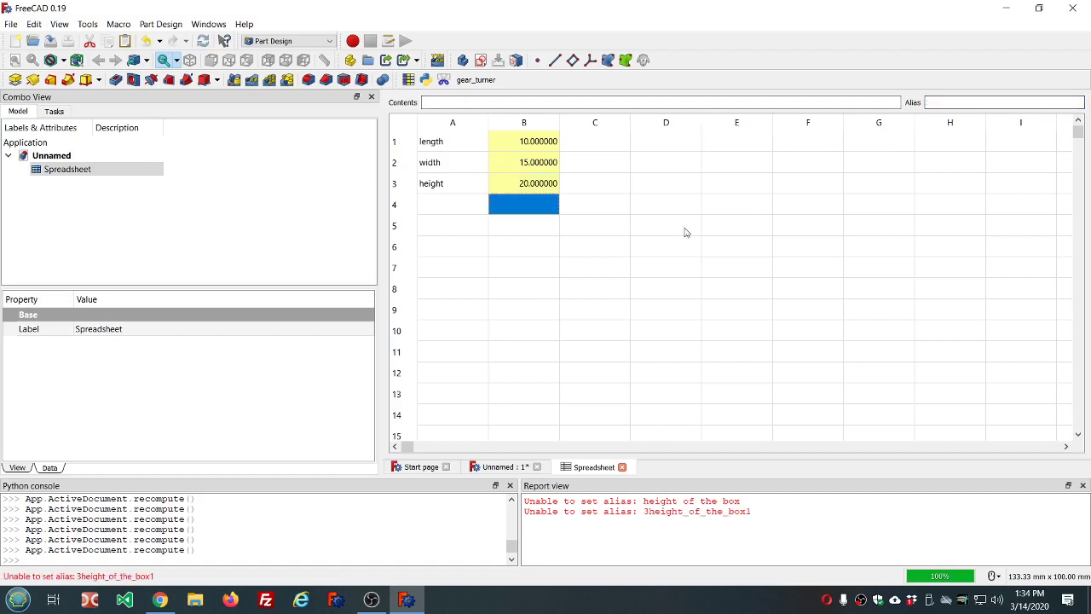
# Step: Fix B3's alias with an underscore and trimming until 'height_of_the_box1' is accepted
pyautogui.click(515, 189)
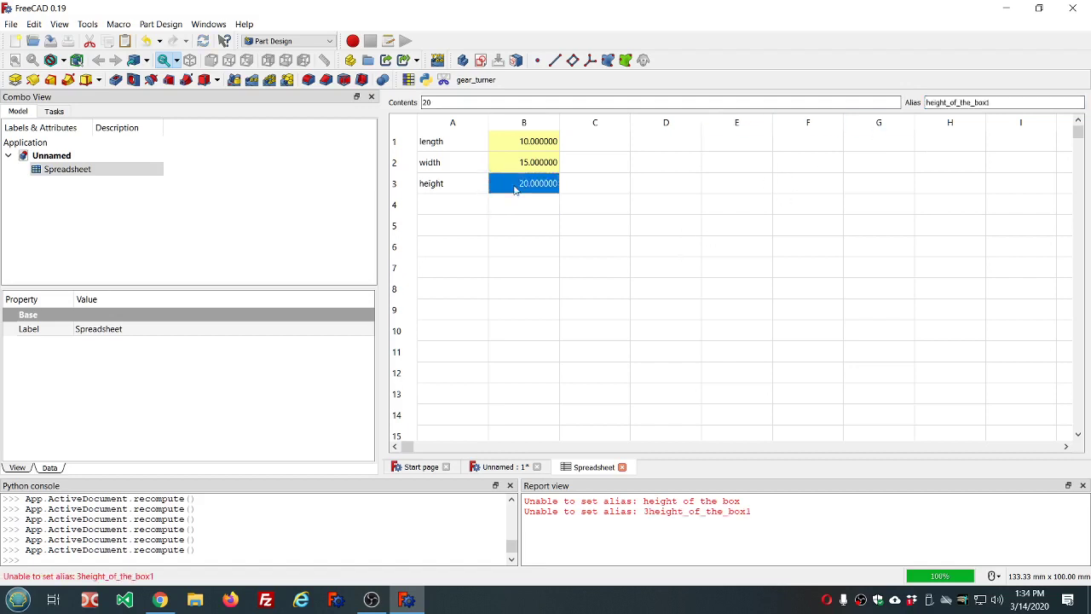
pyautogui.click(930, 103)
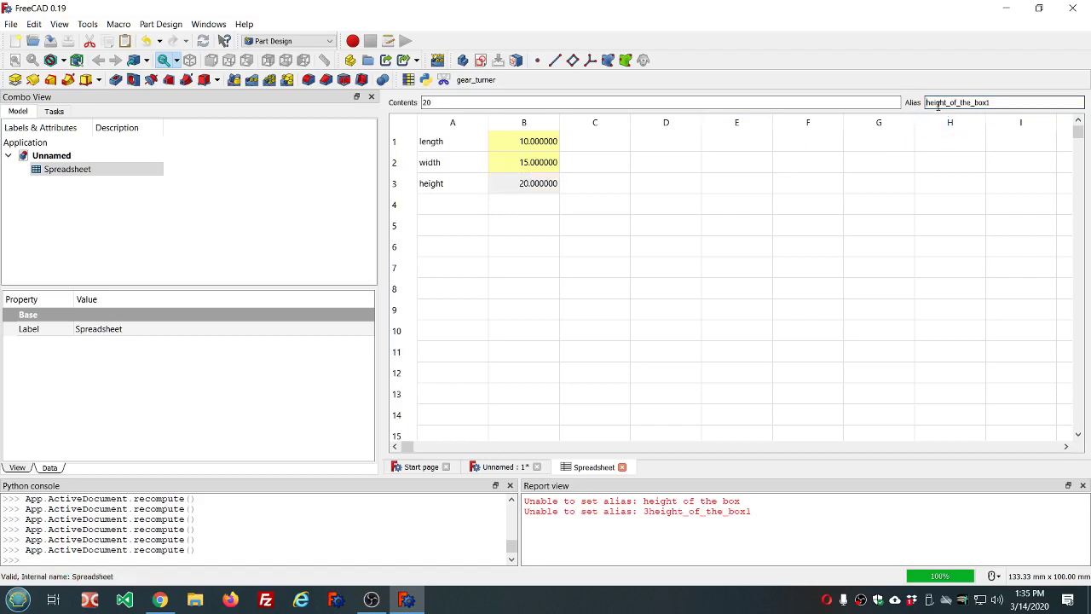
pyautogui.write('_')
pyautogui.press('Return')
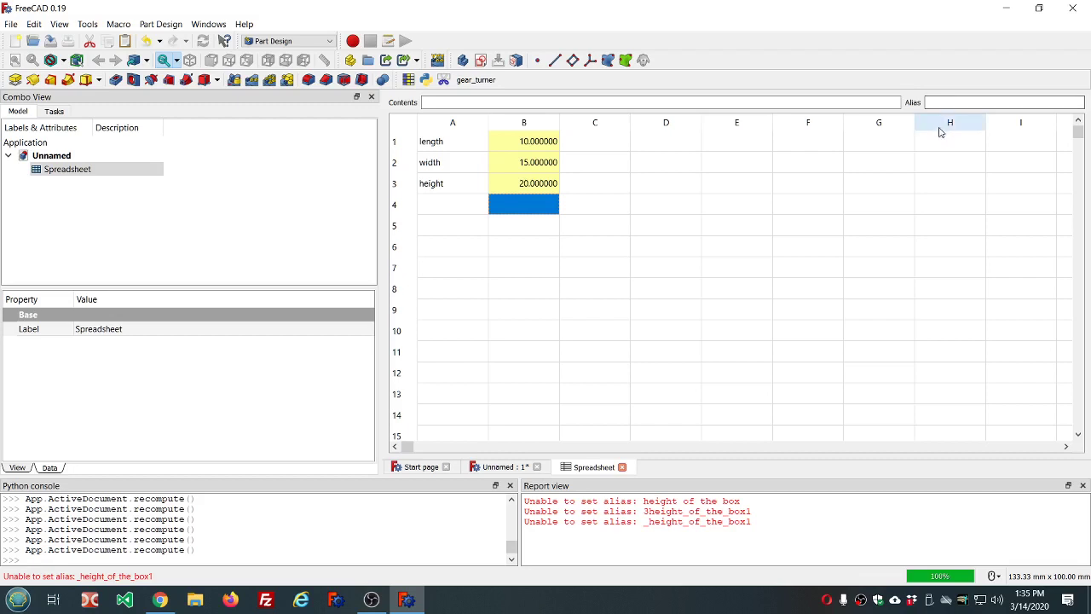
pyautogui.click(530, 182)
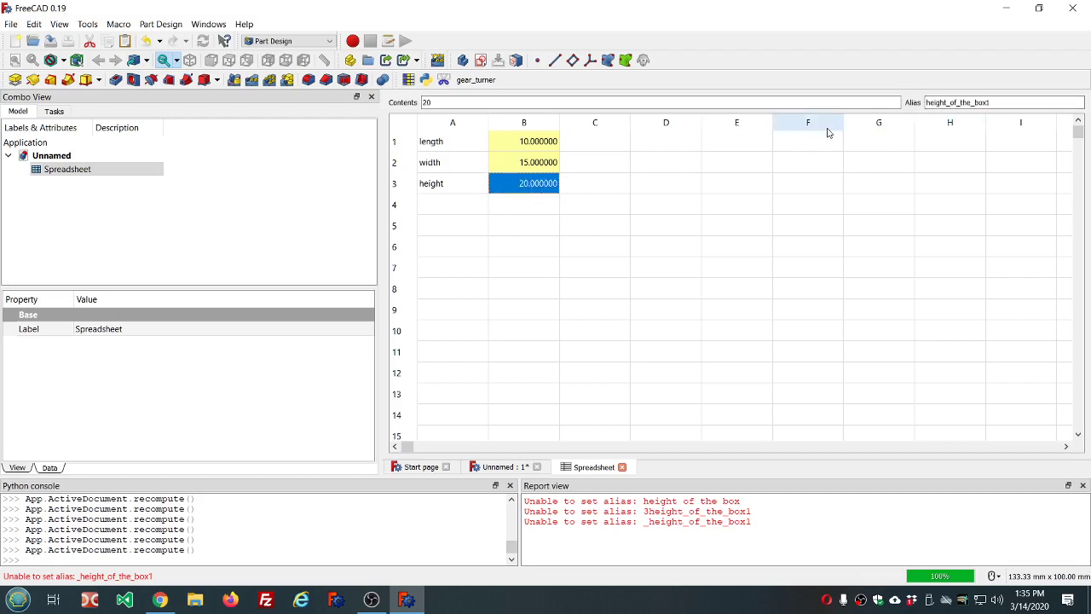
pyautogui.click(946, 103)
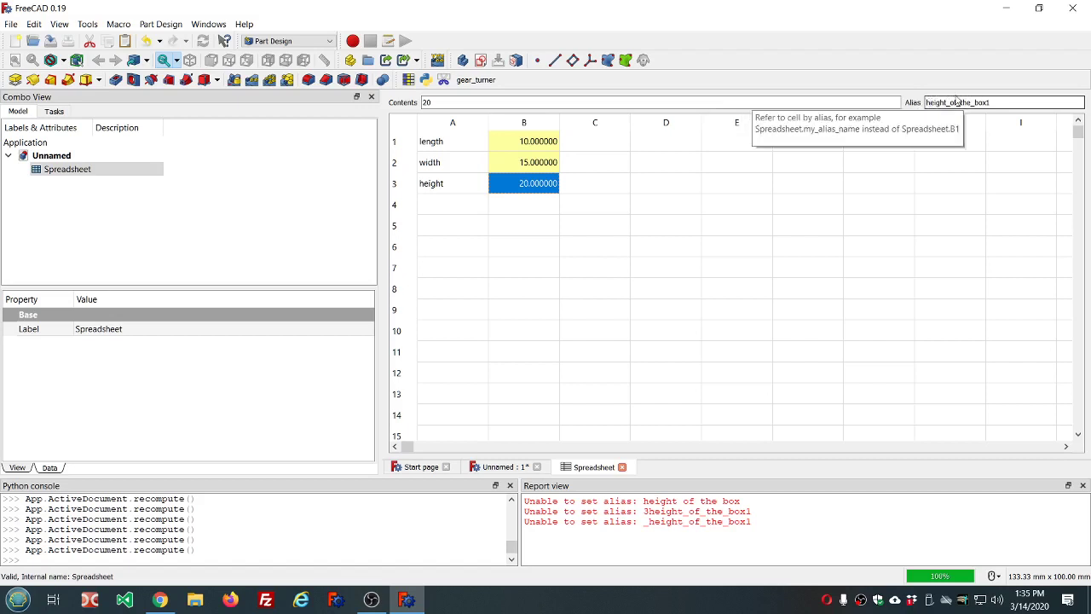
pyautogui.click(937, 102)
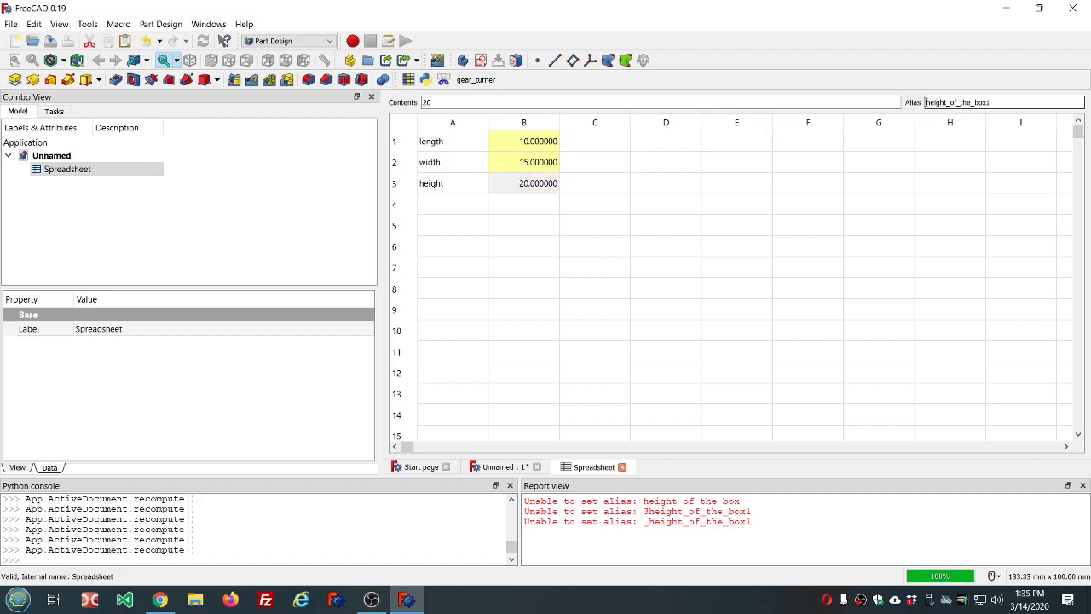
pyautogui.hotkey('shift', 'Right')
pyautogui.hotkey('shift', 'Right')
pyautogui.hotkey('shift', 'Right')
pyautogui.hotkey('shift', 'Right')
pyautogui.hotkey('shift', 'Right')
pyautogui.hotkey('shift', 'Right')
pyautogui.hotkey('shift', 'Right')
pyautogui.hotkey('shift', 'Right')
pyautogui.hotkey('shift', 'Right')
pyautogui.hotkey('shift', 'Right')
pyautogui.hotkey('shift', 'Right')
pyautogui.hotkey('shift', 'Right')
pyautogui.hotkey('shift', 'Right')
pyautogui.hotkey('shift', 'Right')
pyautogui.hotkey('shift', 'Right')
pyautogui.hotkey('shift', 'Right')
pyautogui.hotkey('shift', 'Right')
pyautogui.click(597, 191)
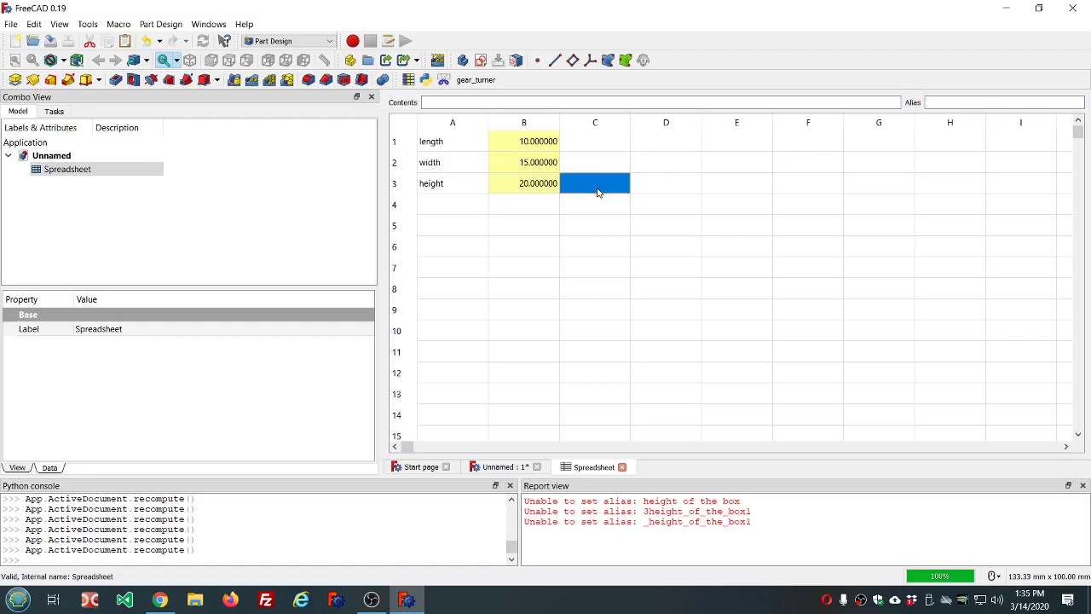
# Step: Delete the Spreadsheet object from the tree and clear the Report view messages
pyautogui.click(622, 468)
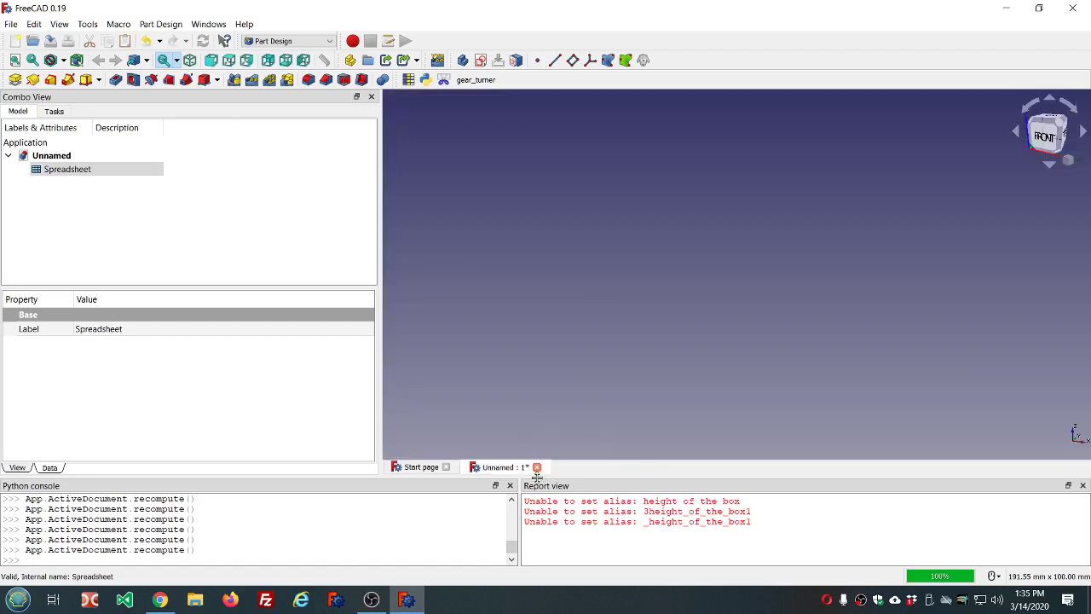
pyautogui.click(72, 171)
pyautogui.press('Delete')
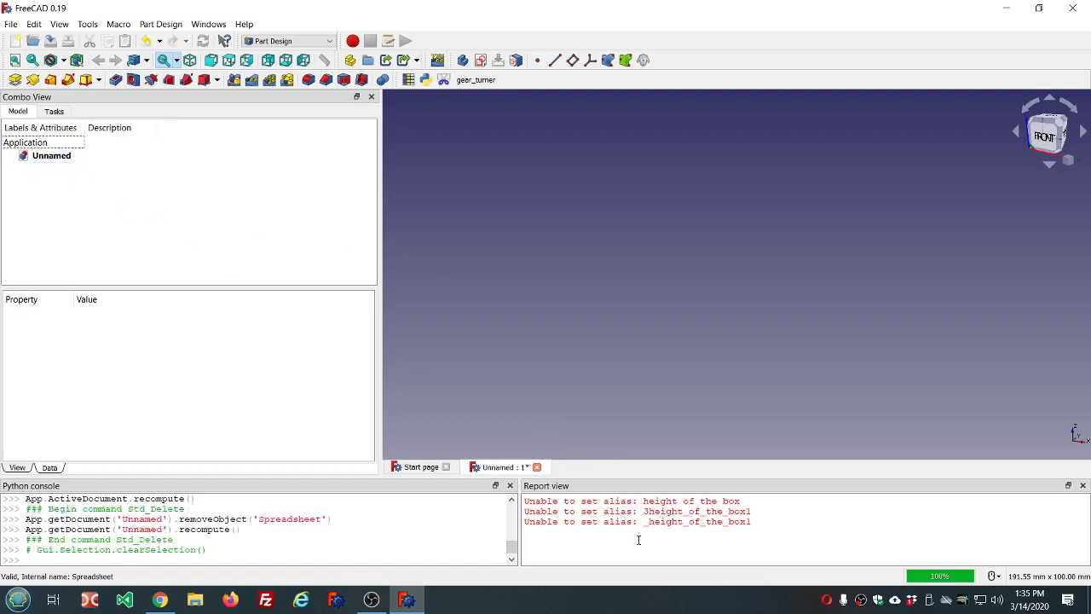
pyautogui.rightClick(638, 540)
pyautogui.click(676, 508)
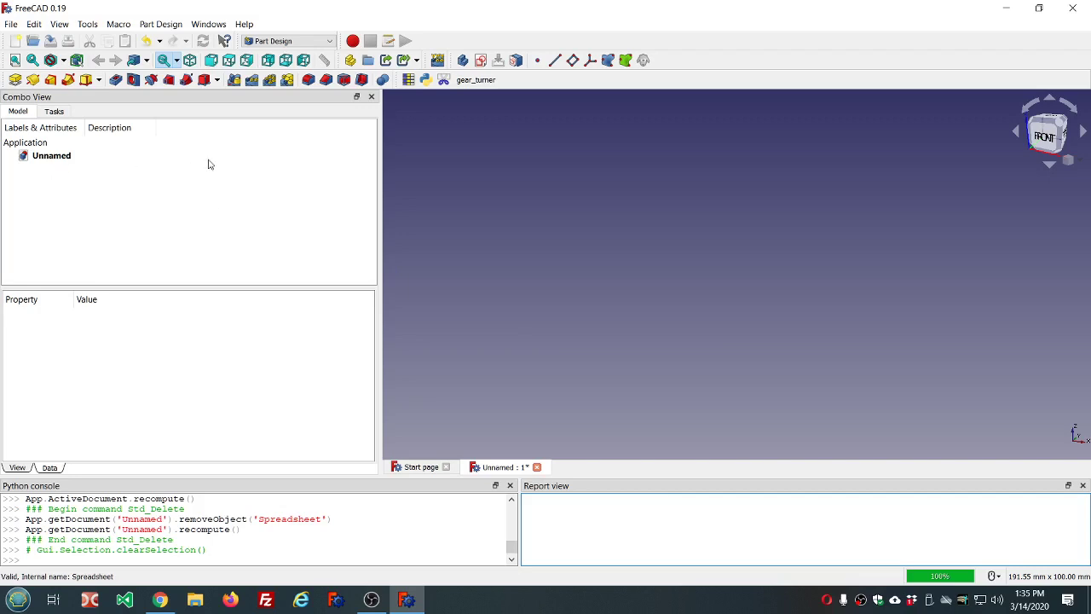
# Step: Add an additive Cone with default parameters: radii 2 and 4 mm, height 10 mm
pyautogui.click(99, 81)
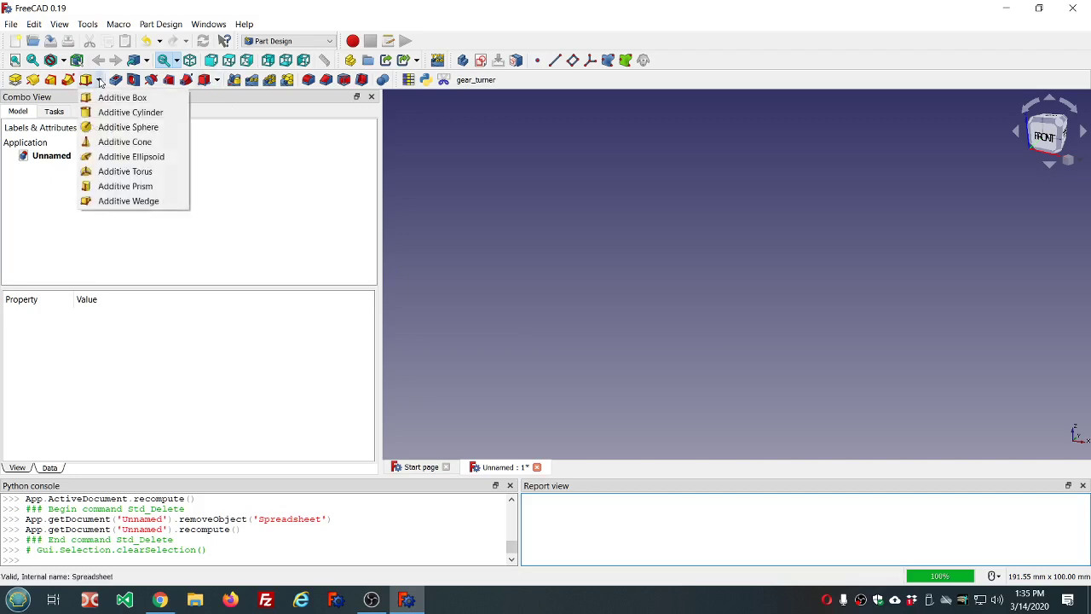
pyautogui.click(132, 142)
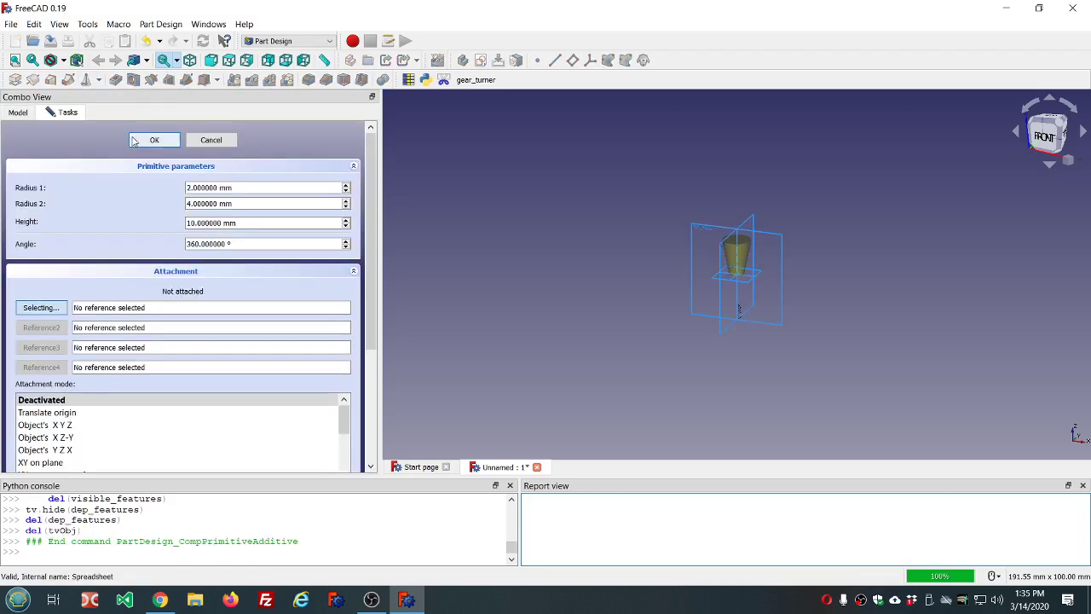
pyautogui.click(151, 140)
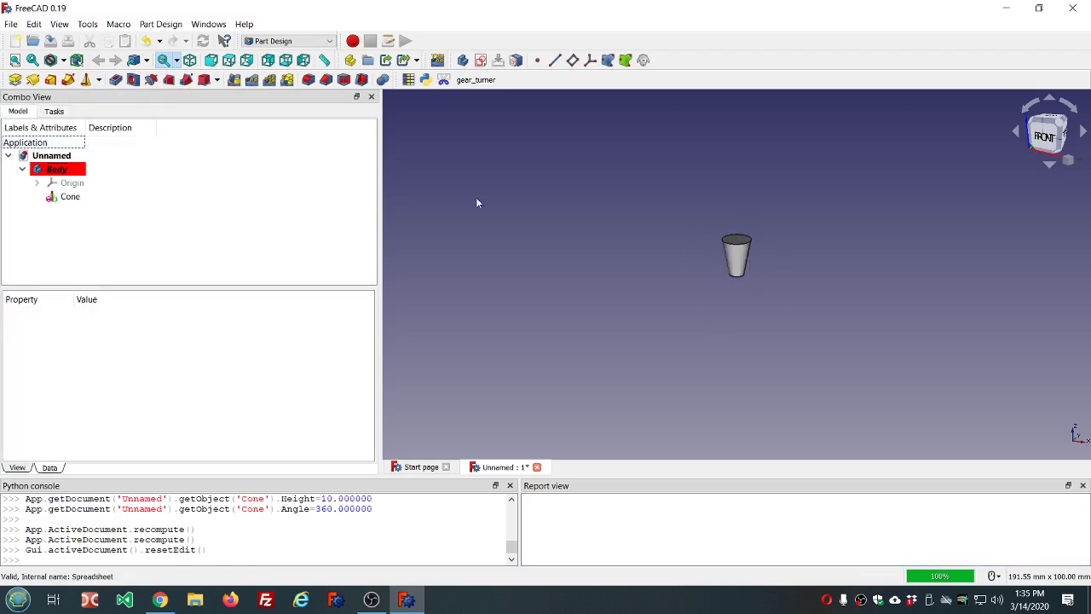
pyautogui.scroll(3, 822, 268)
pyautogui.scroll(2, 824, 272)
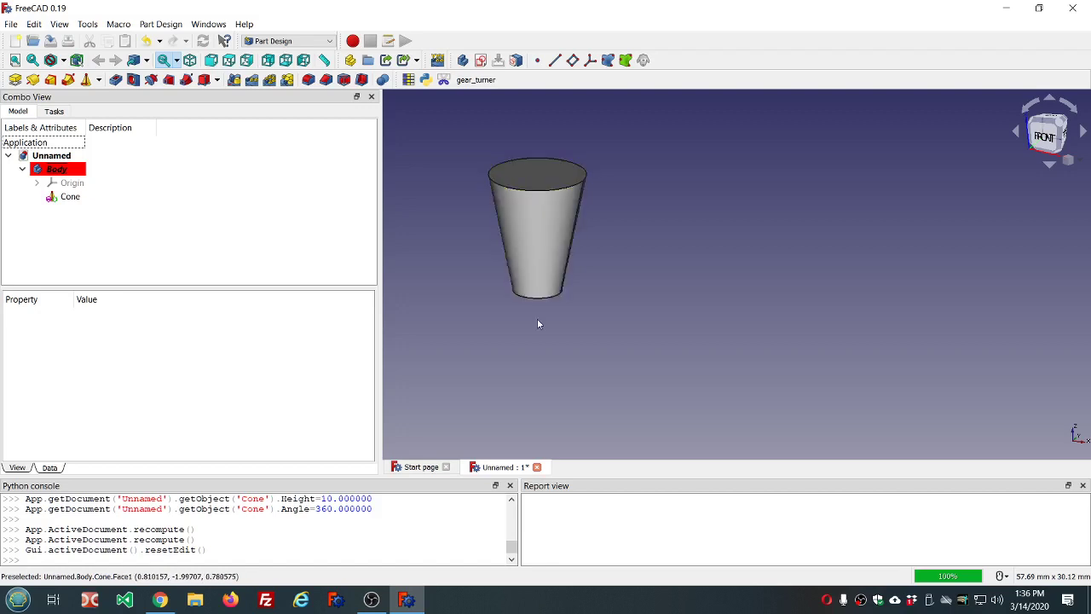
# Step: Set the Cone's Radius1 to 5 mm, then delete the Cone from the body
pyautogui.click(72, 200)
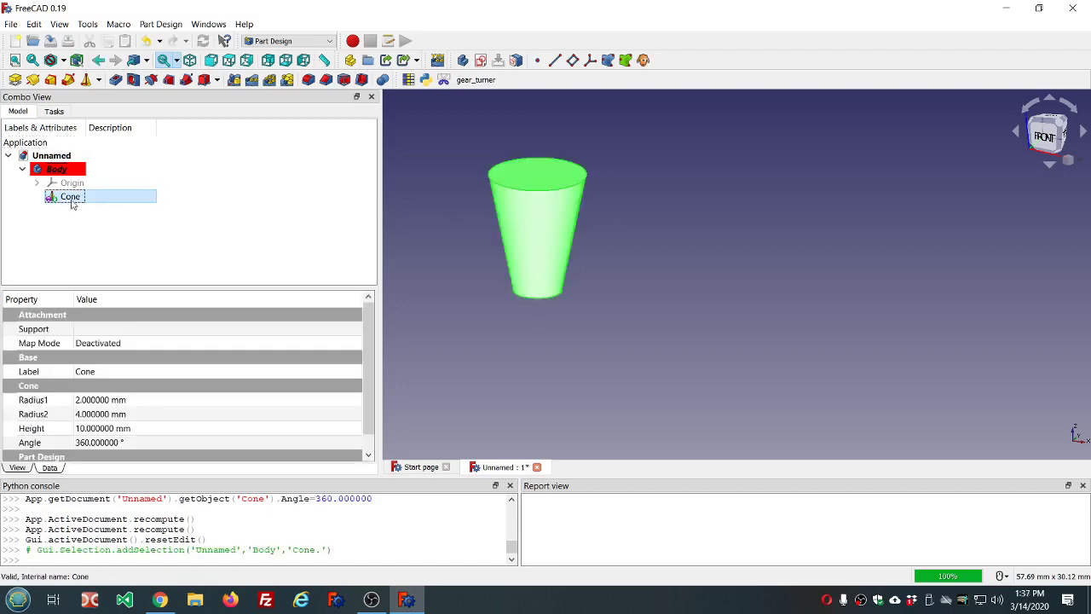
pyautogui.click(158, 400)
pyautogui.write('5')
pyautogui.press('Return')
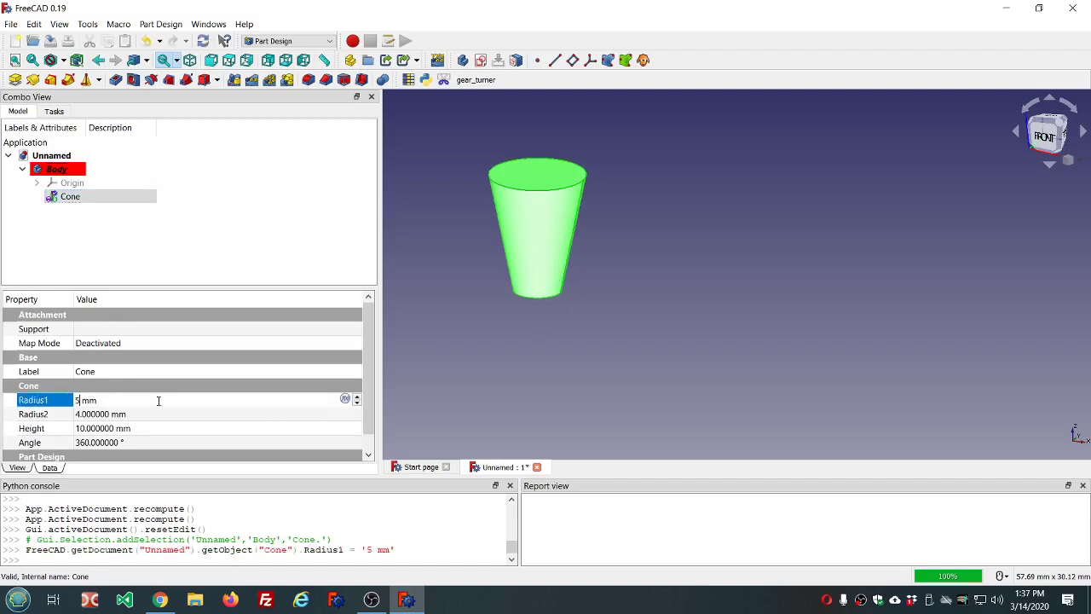
pyautogui.click(213, 231)
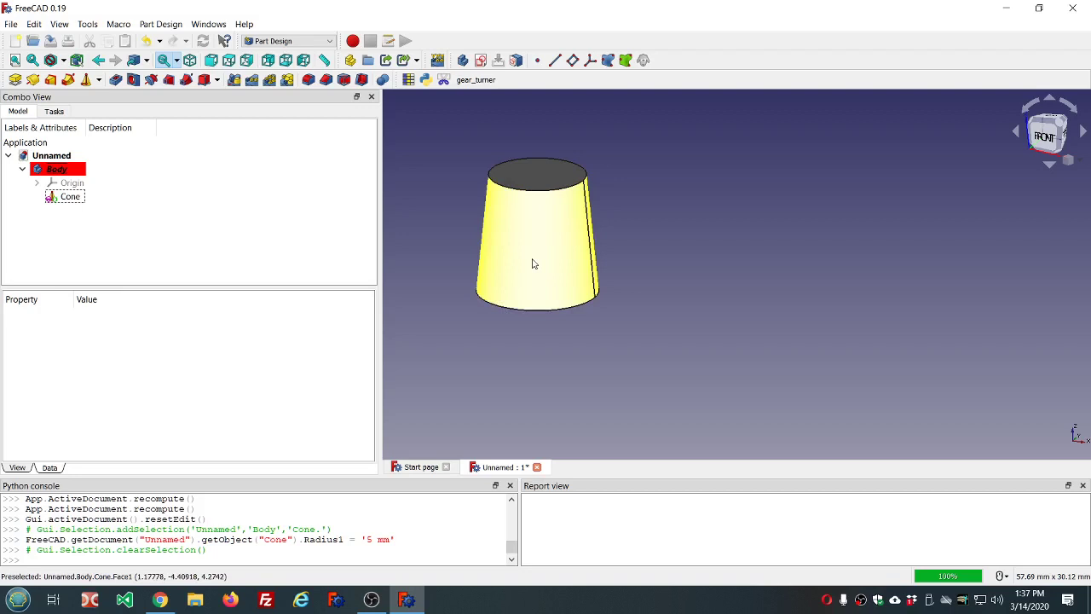
pyautogui.click(53, 199)
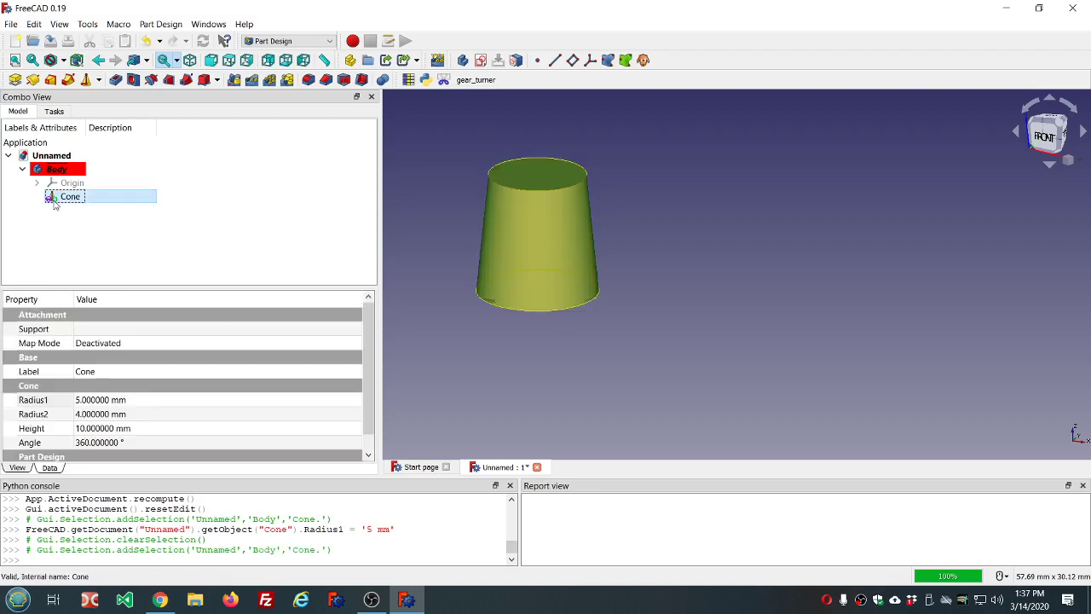
pyautogui.press('Delete')
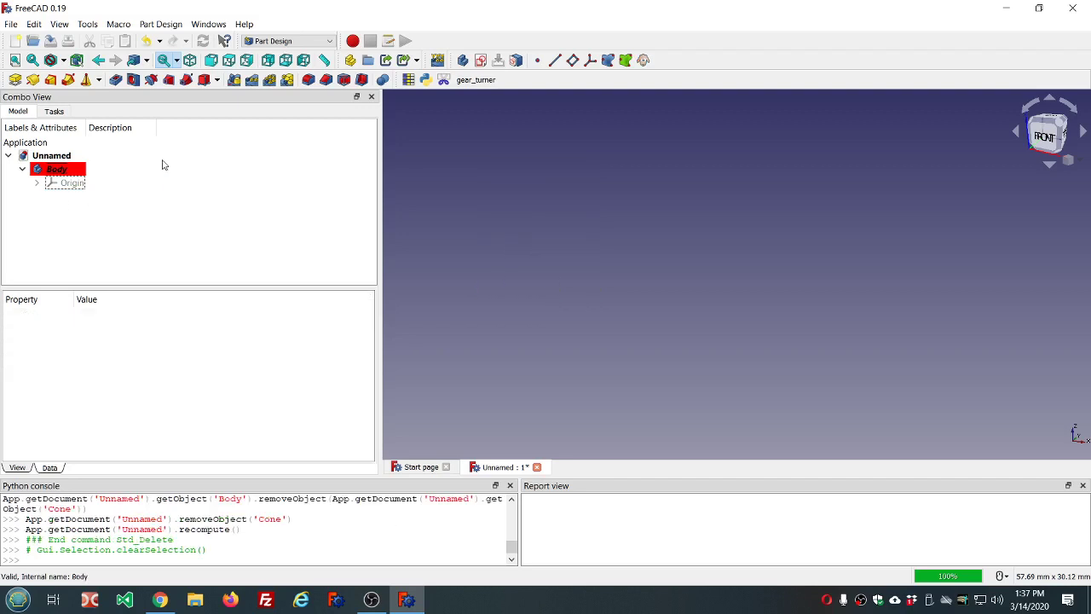
# Step: Add an Additive Cylinder with the default 10 mm radius and 10 mm height, then select its curved side face
pyautogui.click(99, 80)
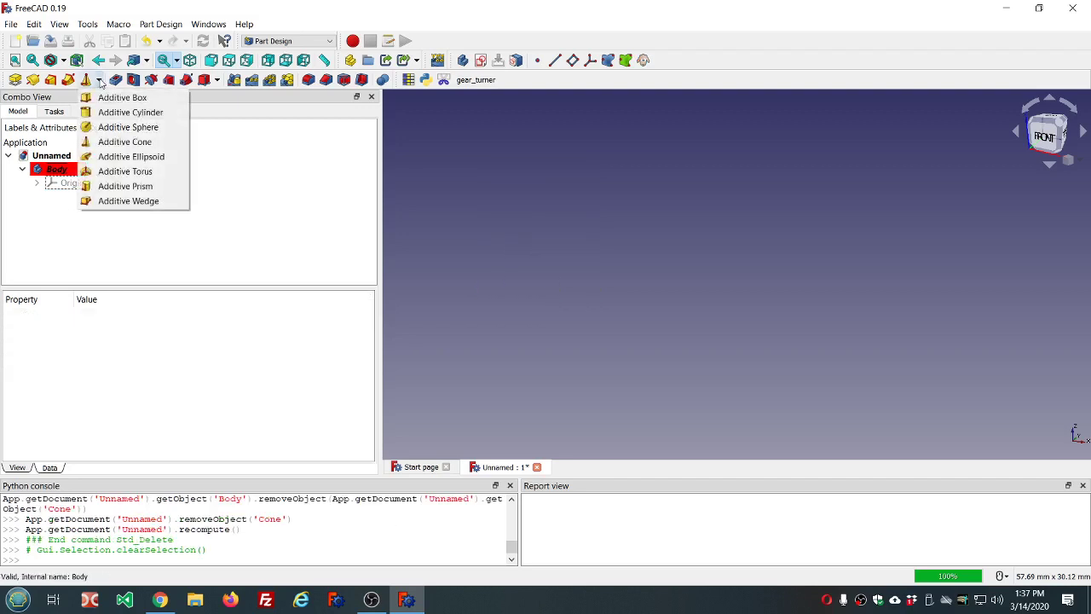
pyautogui.click(128, 120)
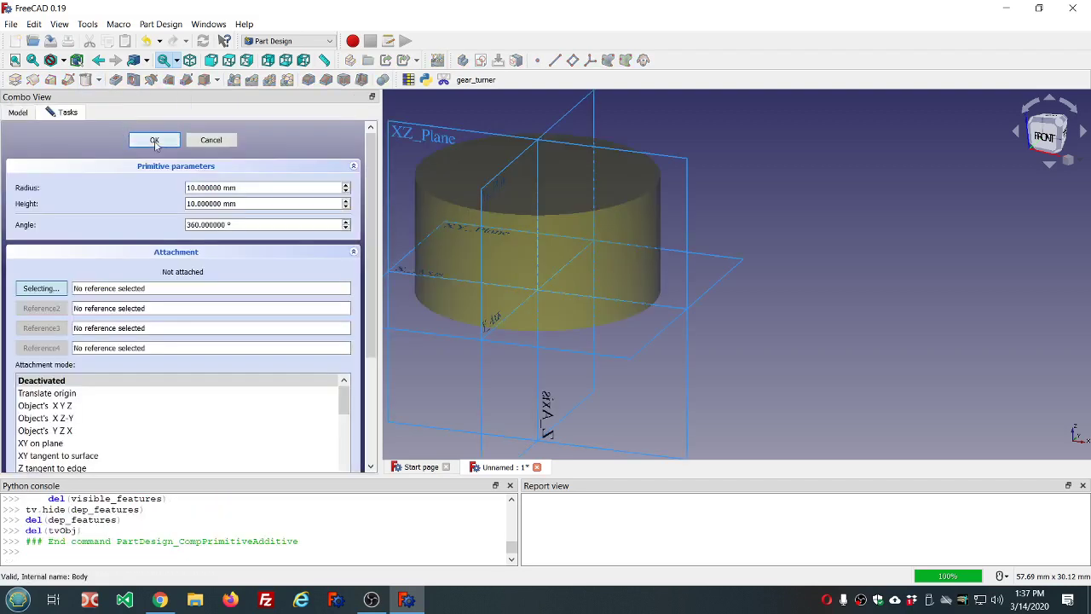
pyautogui.click(144, 139)
pyautogui.scroll(-3, 505, 189)
pyautogui.scroll(3, 488, 181)
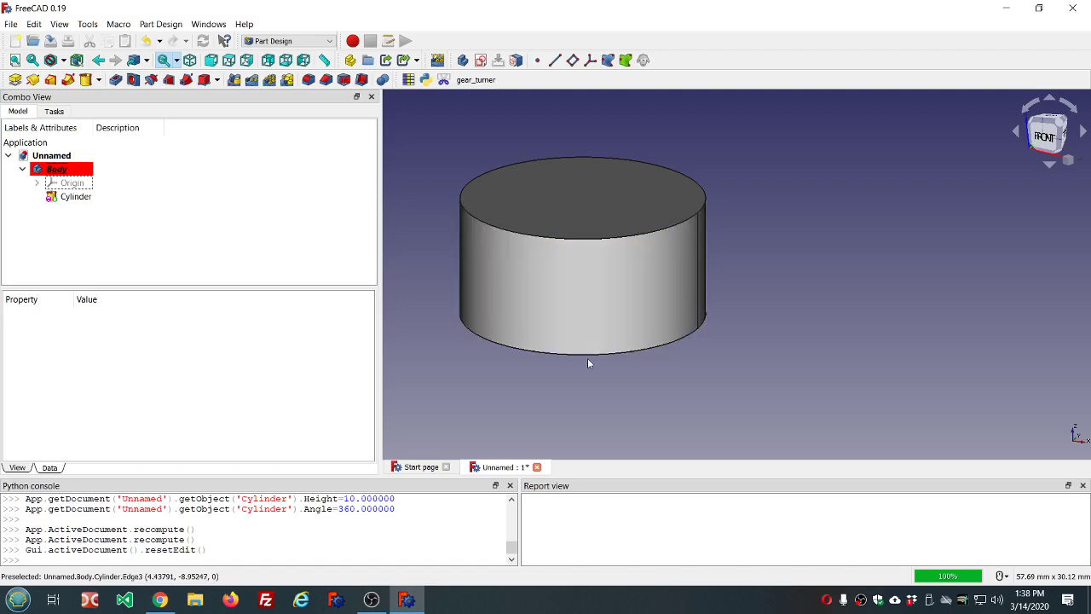
pyautogui.click(593, 296)
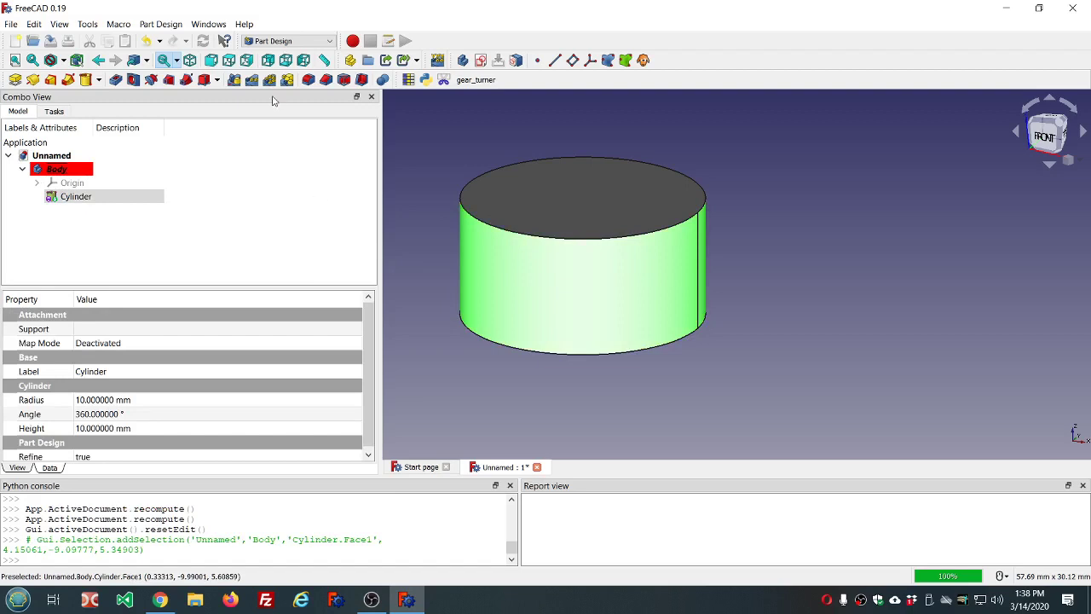
# Step: Start a Draft on the cylinder's side face Face1 and reduce the draft angle to 1.5°
pyautogui.click(345, 80)
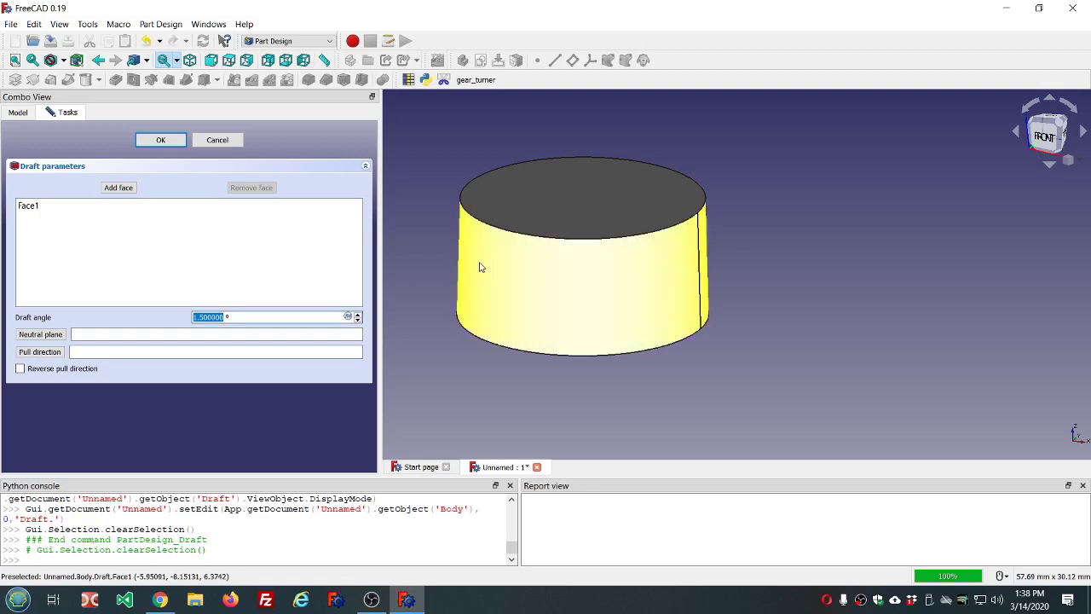
pyautogui.scroll(-2, 592, 181)
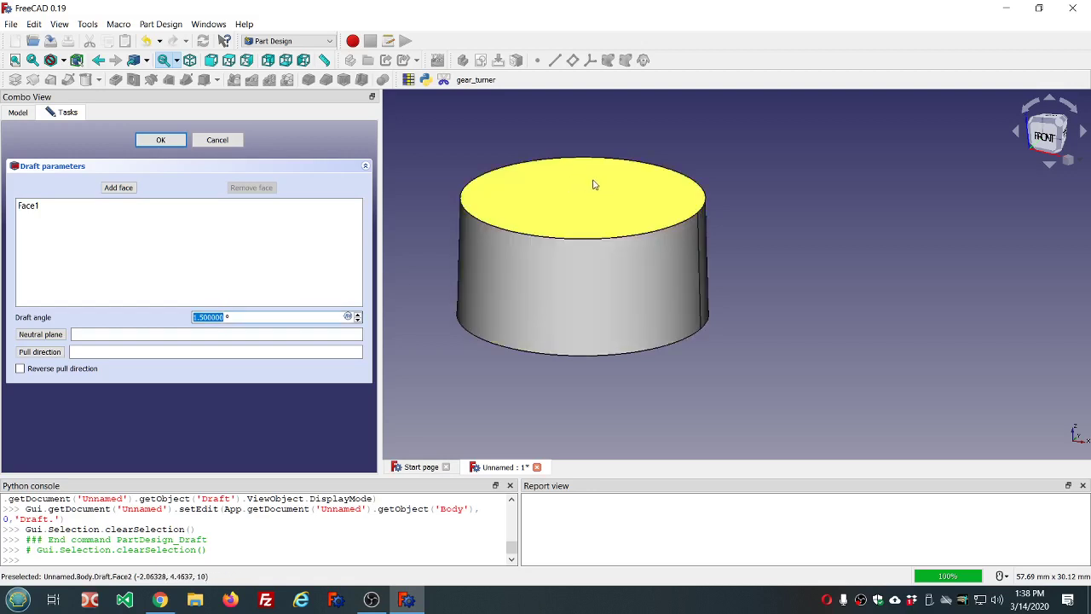
pyautogui.scroll(2, 577, 212)
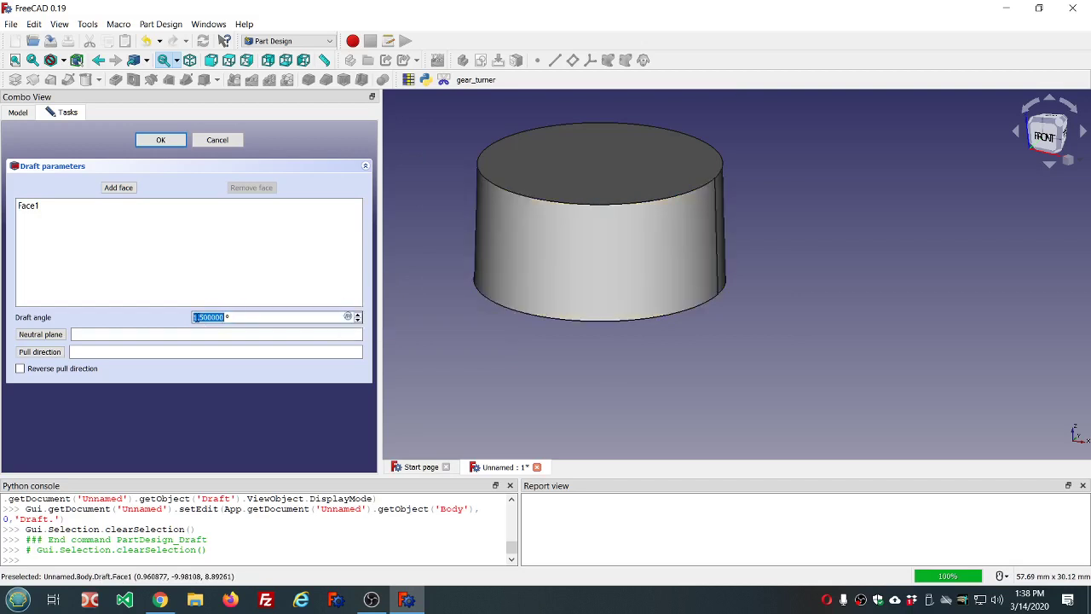
pyautogui.click(197, 318)
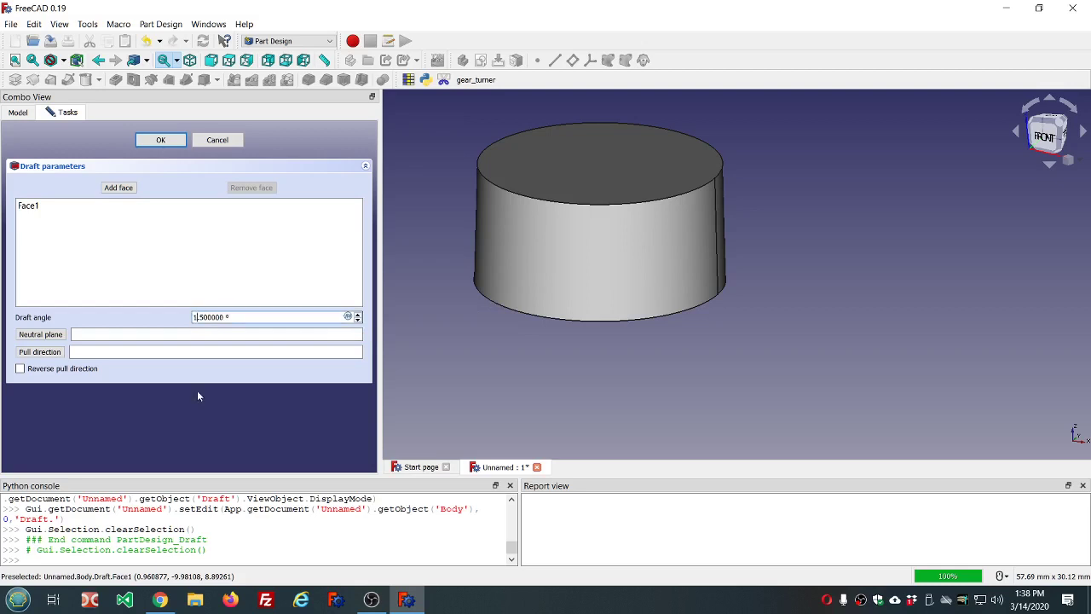
pyautogui.press('BackSpace')
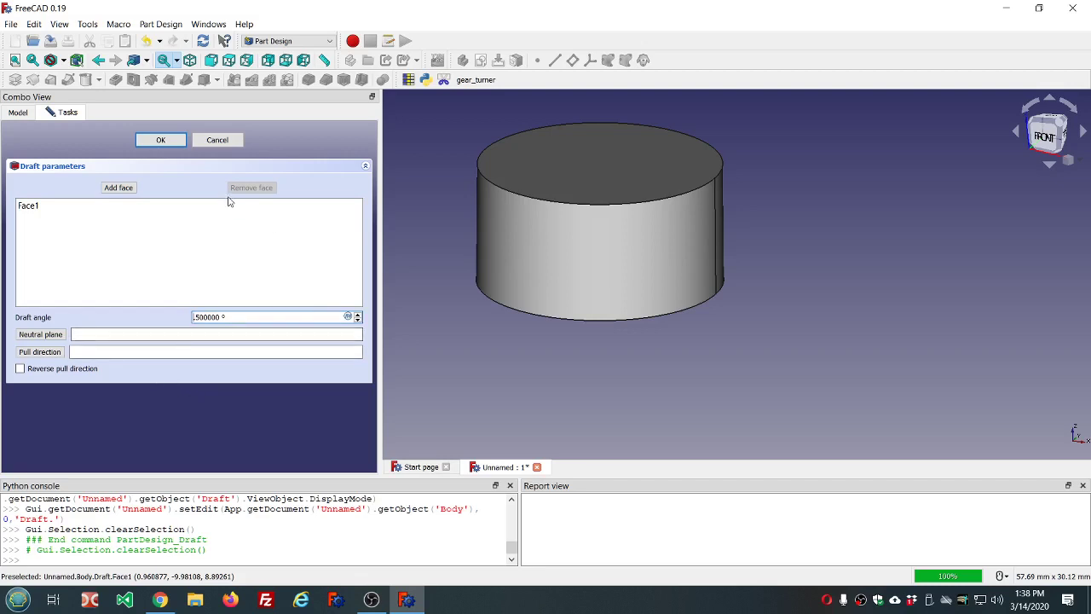
# Step: Confirm the Draft and check the cylinder from the Front view
pyautogui.click(162, 141)
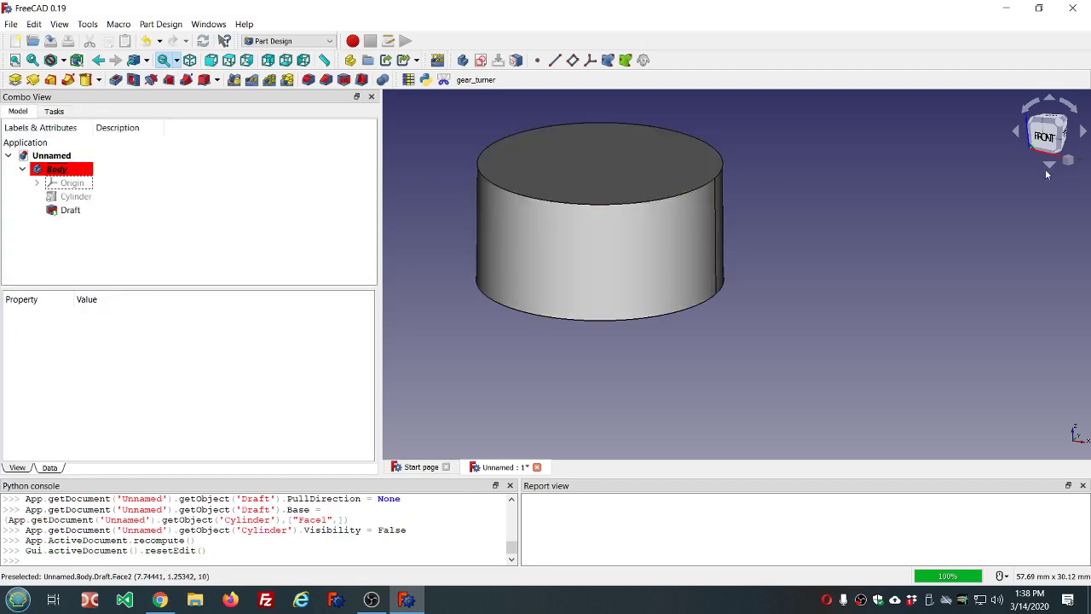
pyautogui.click(1047, 141)
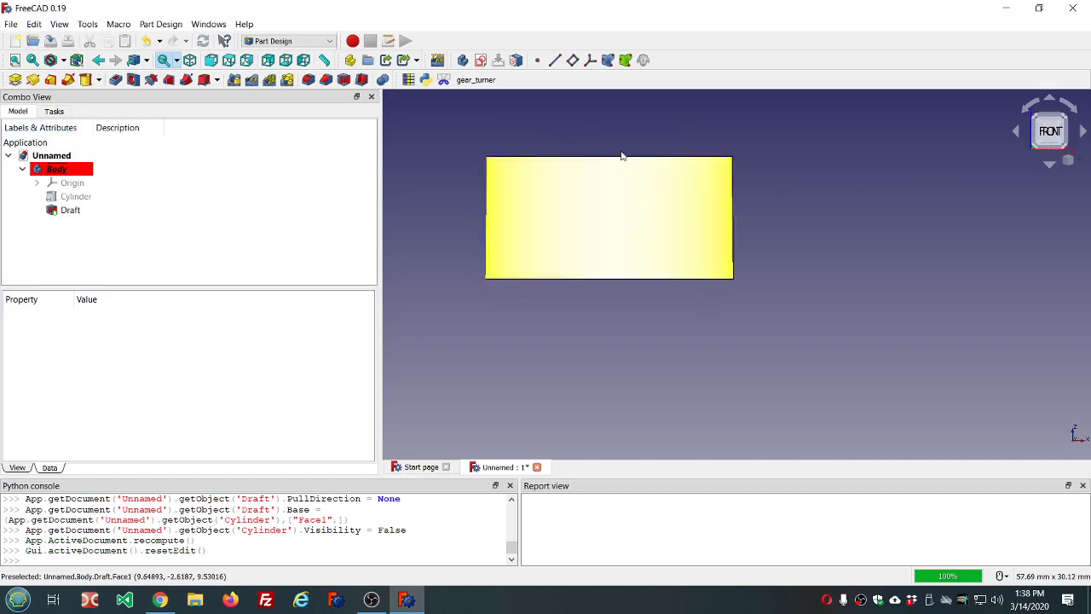
pyautogui.scroll(3, 617, 144)
pyautogui.scroll(-3, 617, 144)
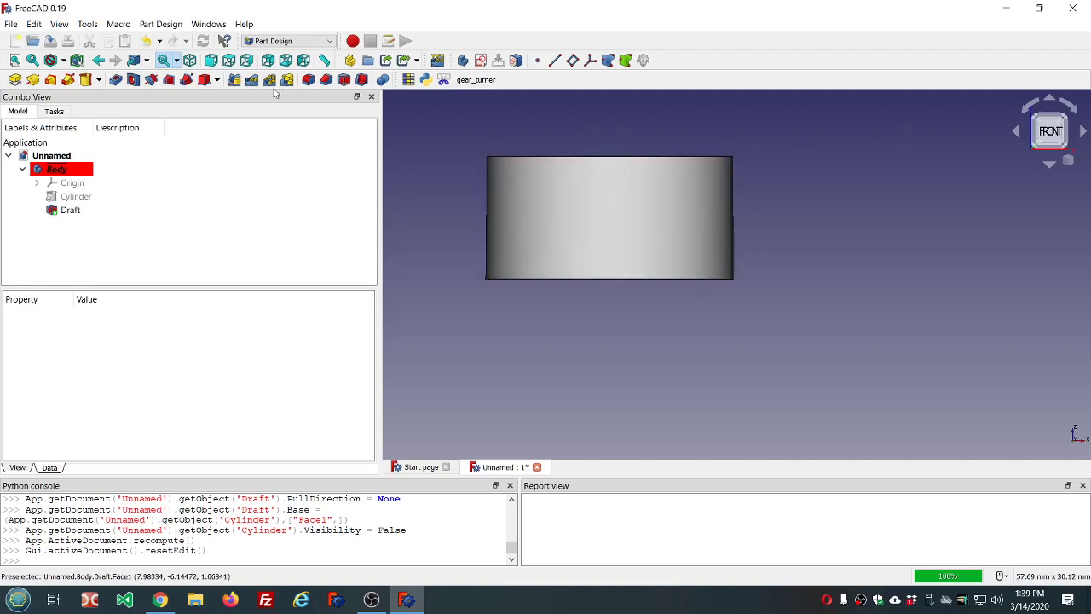
# Step: Inspect the drafted cylinder from the Top view and its rim, then return to the Front view
pyautogui.click(228, 61)
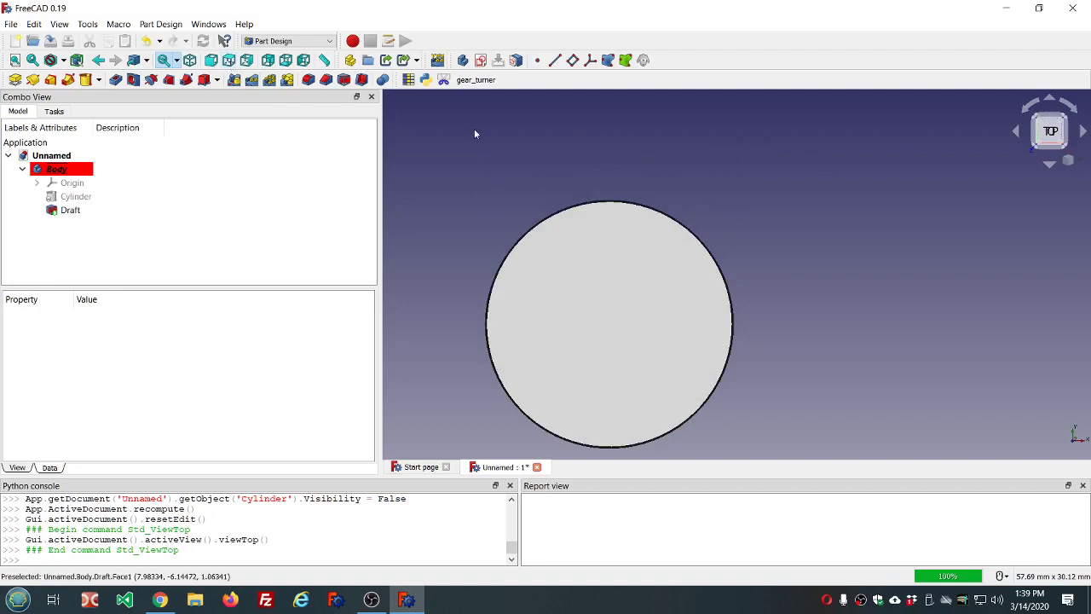
pyautogui.scroll(4, 577, 228)
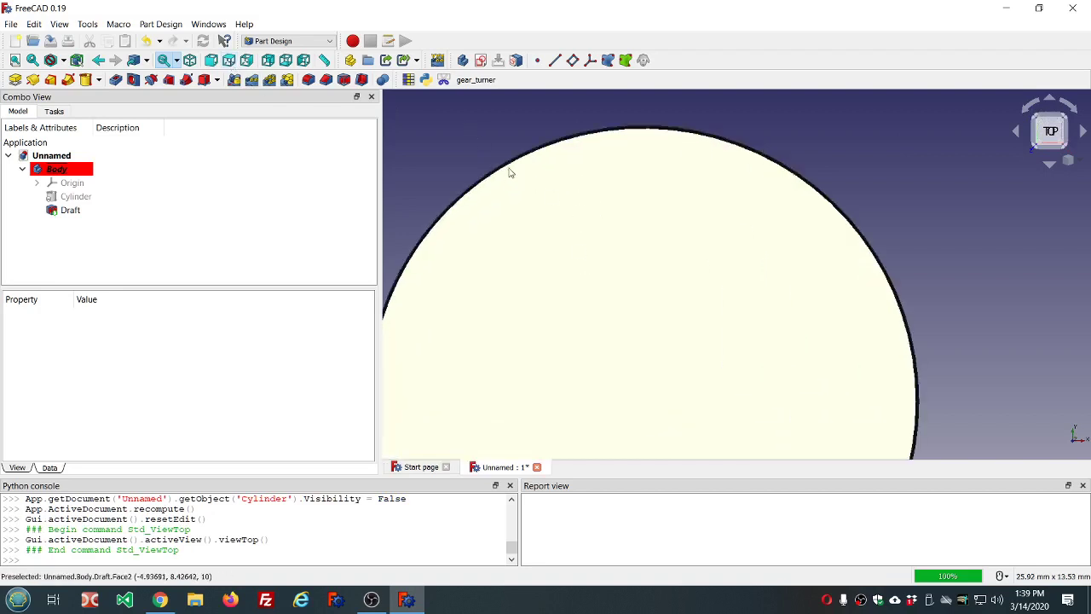
pyautogui.moveTo(546, 102); pyautogui.dragTo(648, 116, button='middle')
pyautogui.click(1052, 133)
pyautogui.scroll(-5, 917, 160)
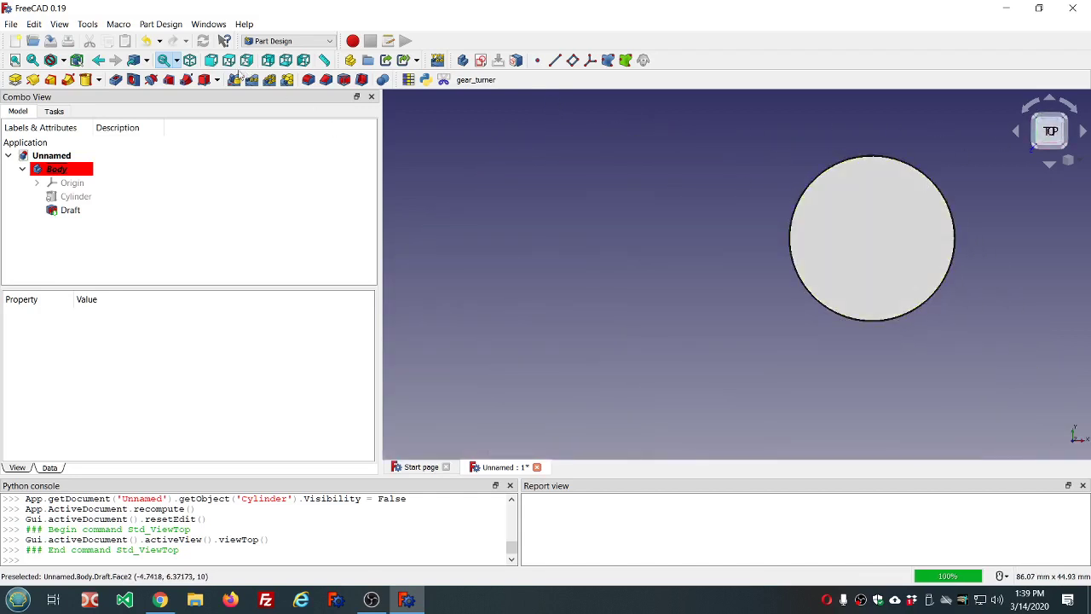
pyautogui.click(210, 60)
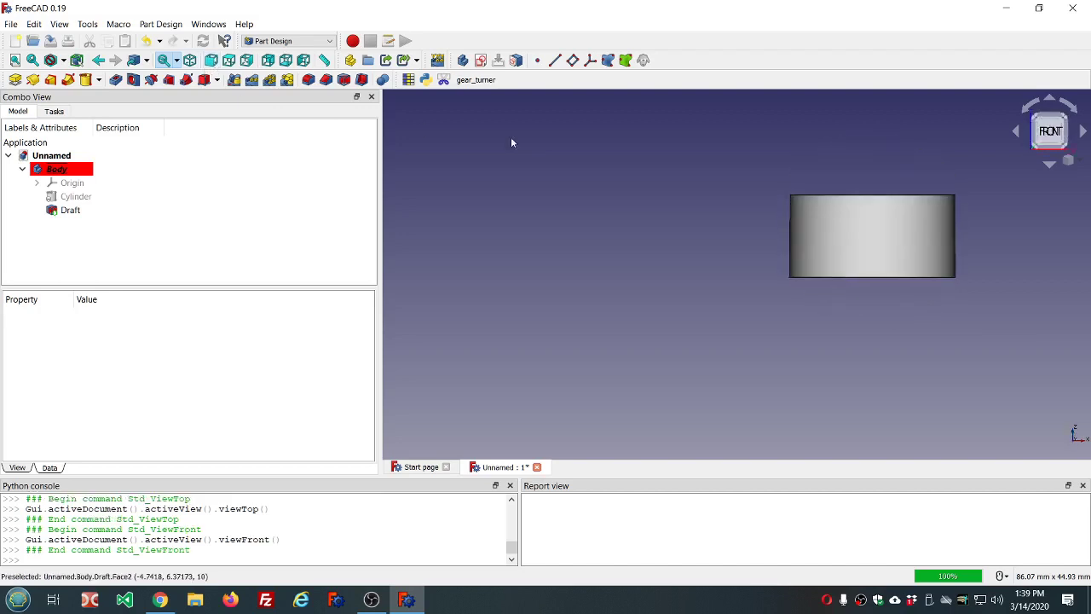
pyautogui.scroll(-5, 588, 168)
pyautogui.scroll(3, 699, 170)
pyautogui.scroll(3, 718, 175)
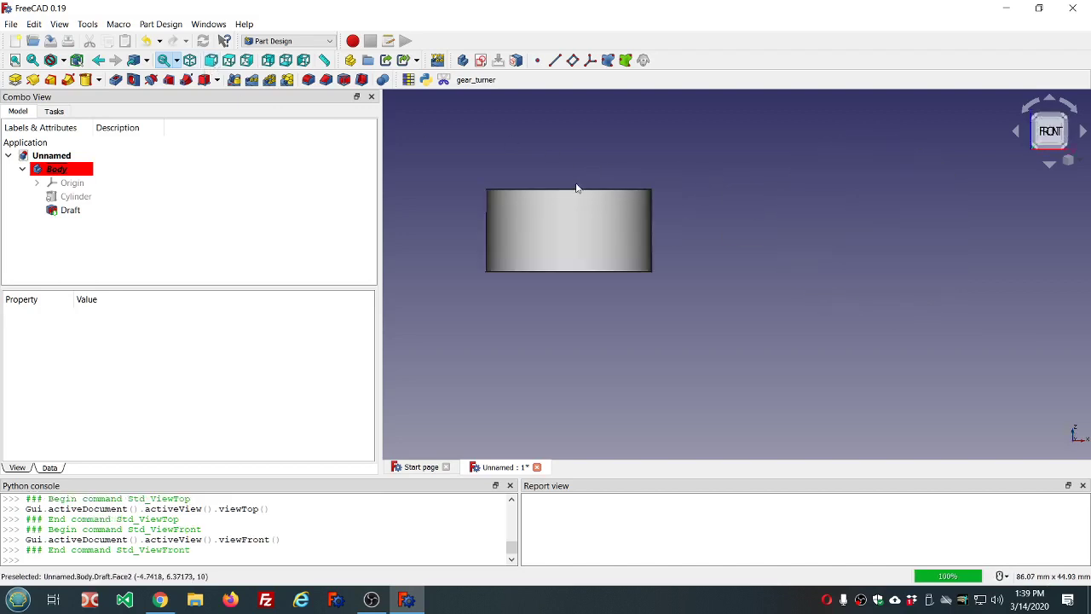
pyautogui.scroll(1, 467, 173)
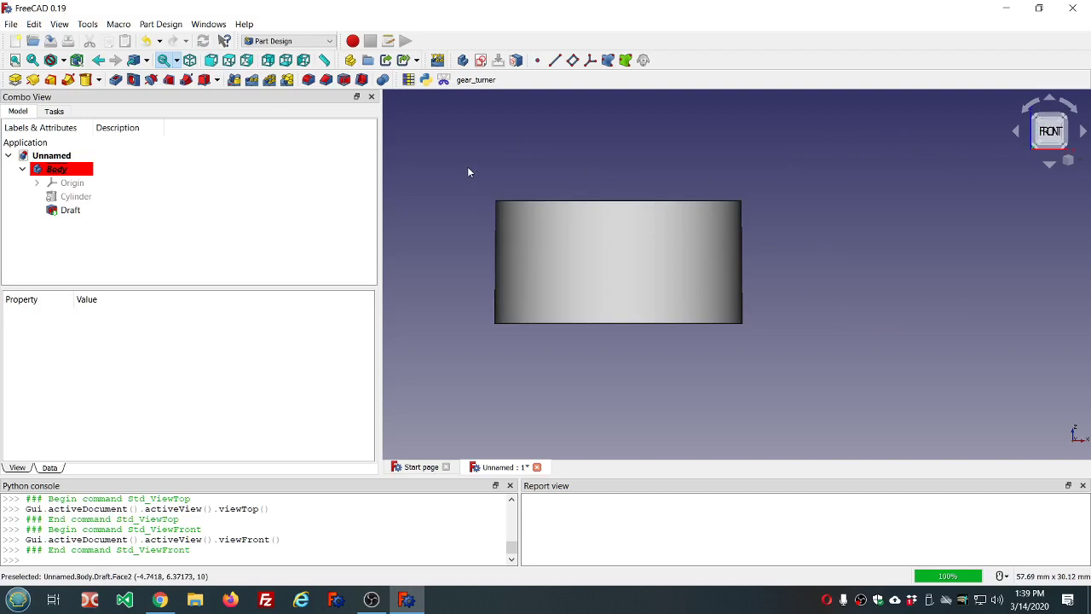
# Step: Set the Draft's Reversed property to true
pyautogui.click(103, 211)
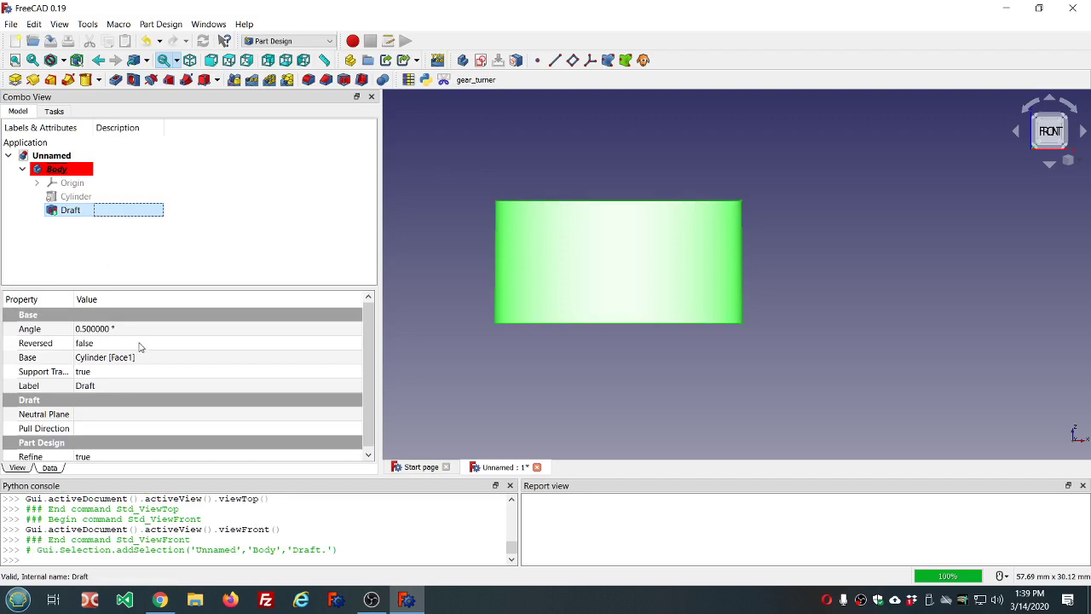
pyautogui.click(141, 346)
pyautogui.click(141, 343)
pyautogui.scroll(-1, 140, 344)
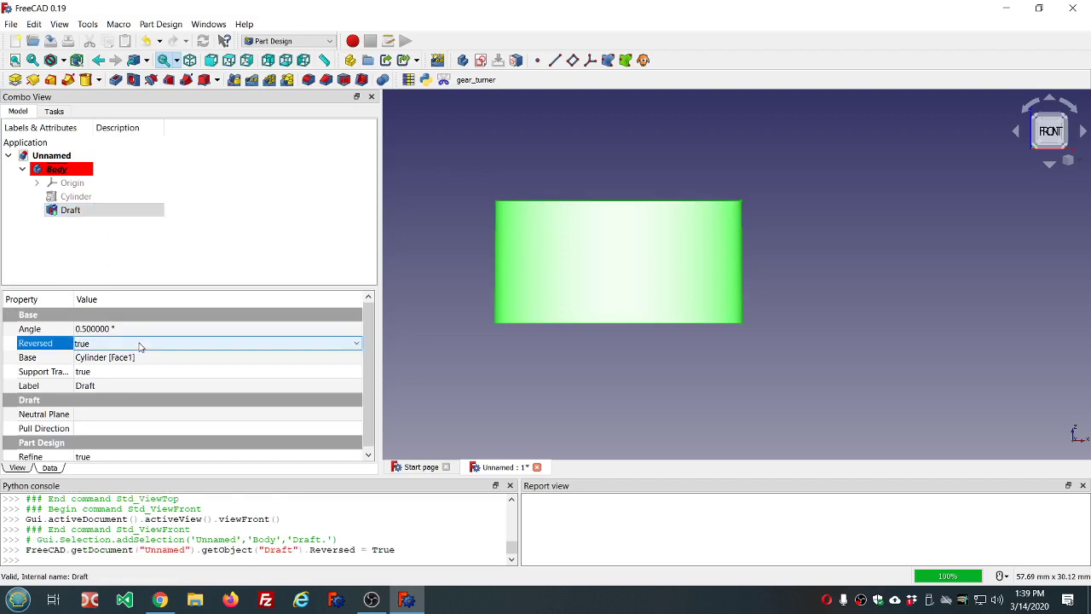
# Step: Orbit and zoom around the cylinder to inspect the reversed draft on its top
pyautogui.click(243, 257)
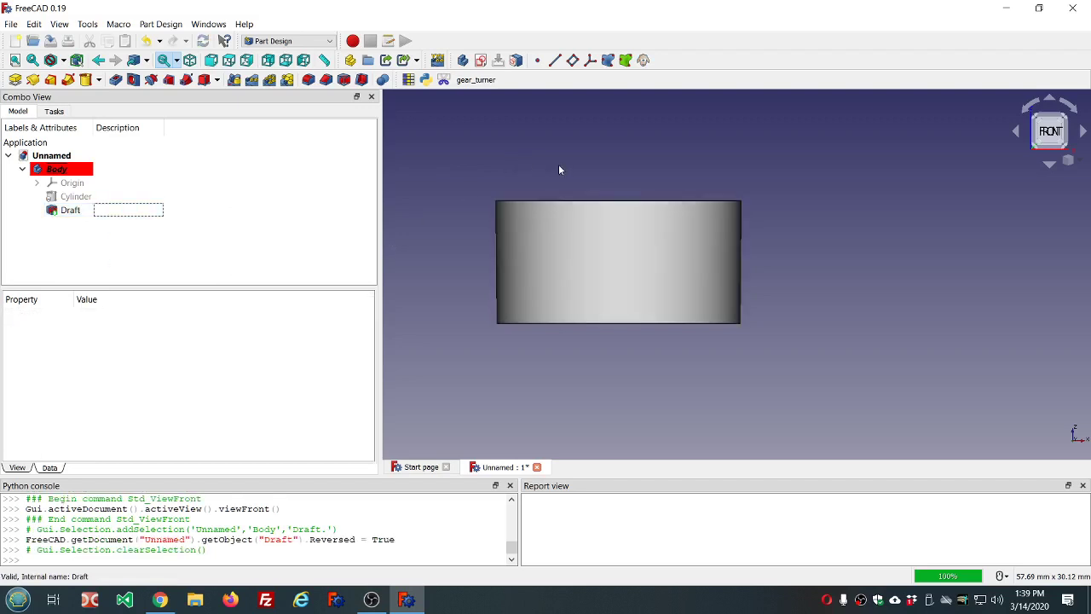
pyautogui.moveTo(590, 167)
pyautogui.mouseDown(button='middle')
pyautogui.moveTo(600, 186)
pyautogui.moveTo(623, 180)
pyautogui.moveTo(586, 163)
pyautogui.mouseUp(button='middle')
pyautogui.click(1051, 131)
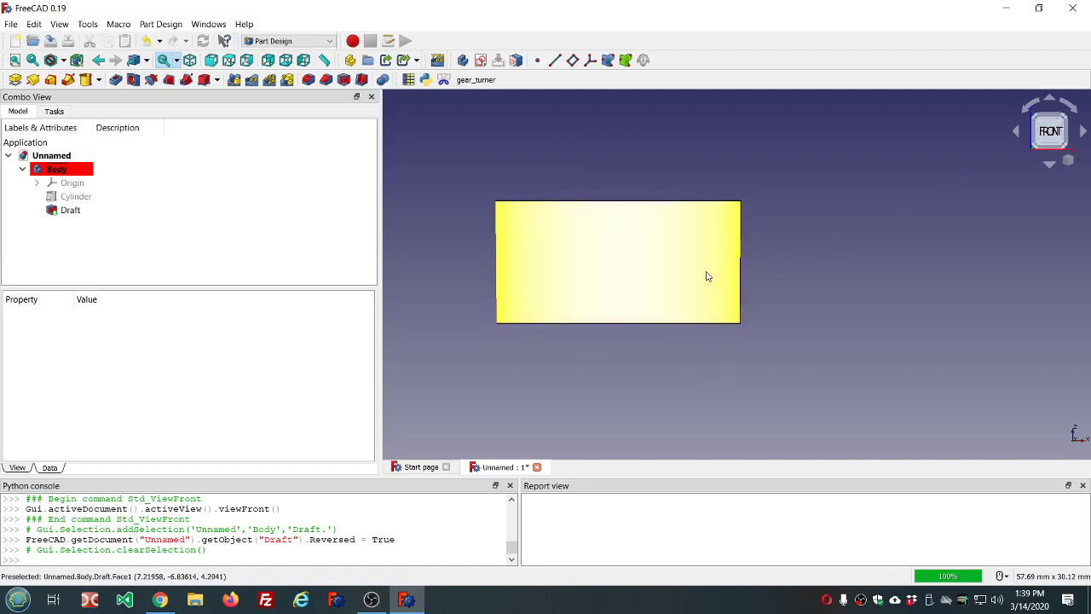
pyautogui.scroll(3, 706, 277)
pyautogui.scroll(-4, 719, 280)
pyautogui.scroll(2, 577, 273)
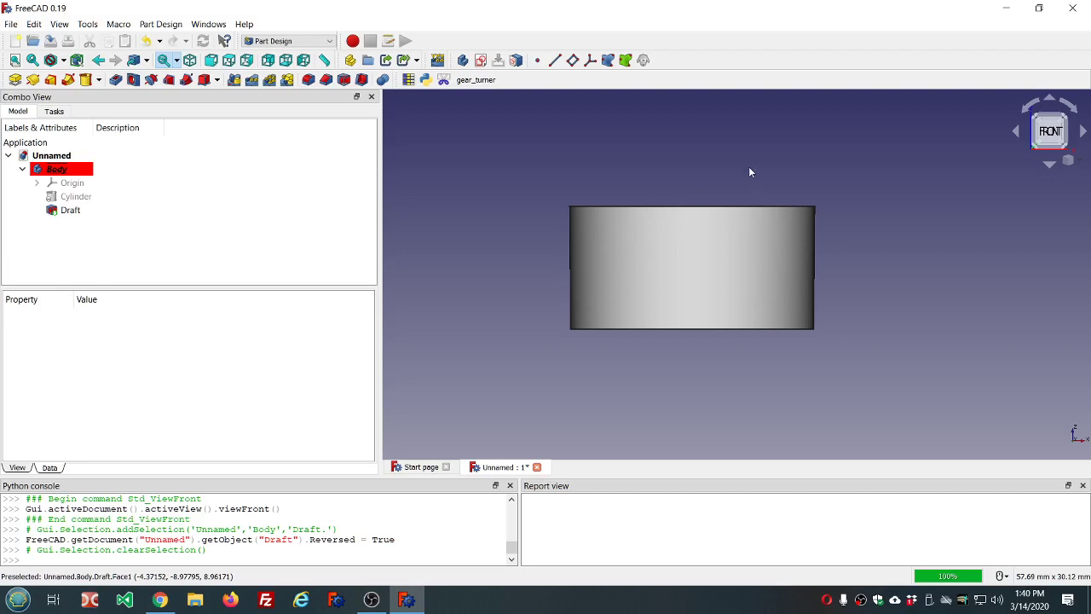
pyautogui.moveTo(750, 174)
pyautogui.mouseDown(button='middle')
pyautogui.moveTo(746, 202)
pyautogui.moveTo(743, 168)
pyautogui.moveTo(748, 177)
pyautogui.mouseUp(button='middle')
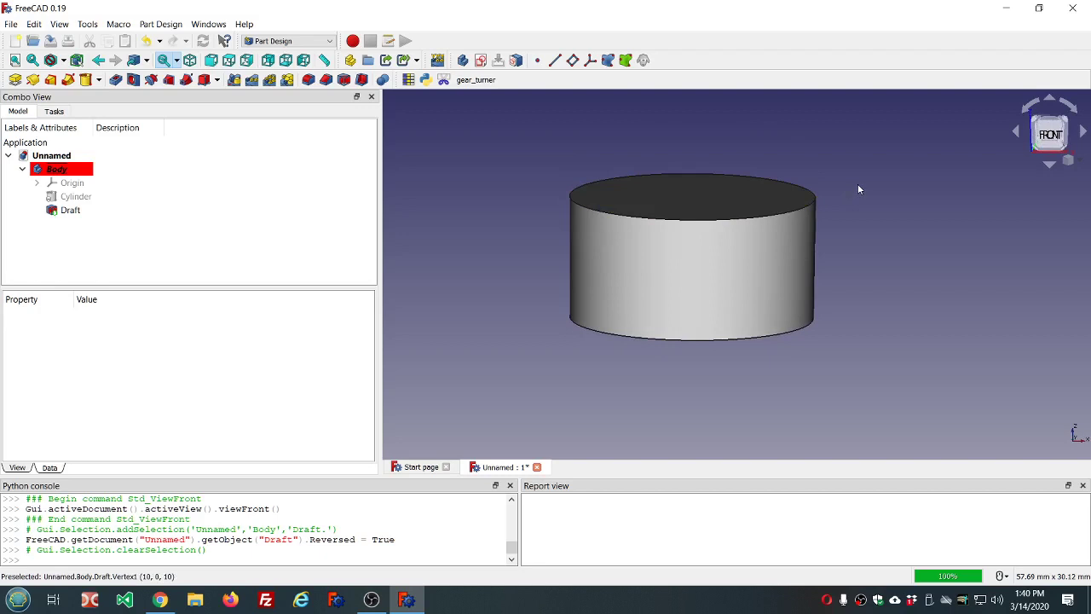
pyautogui.scroll(2, 858, 183)
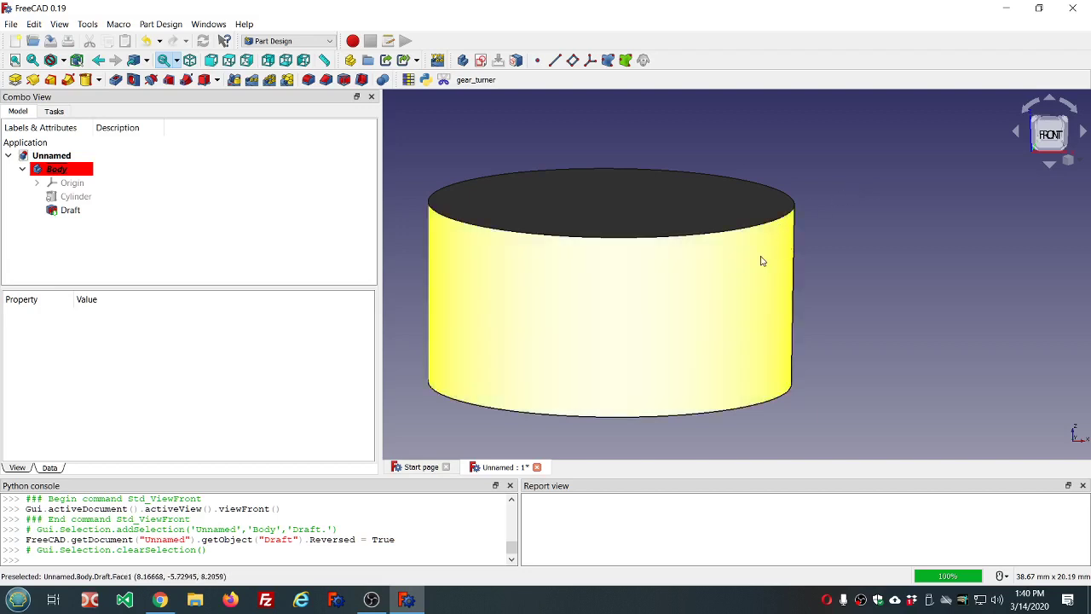
pyautogui.scroll(-2, 622, 299)
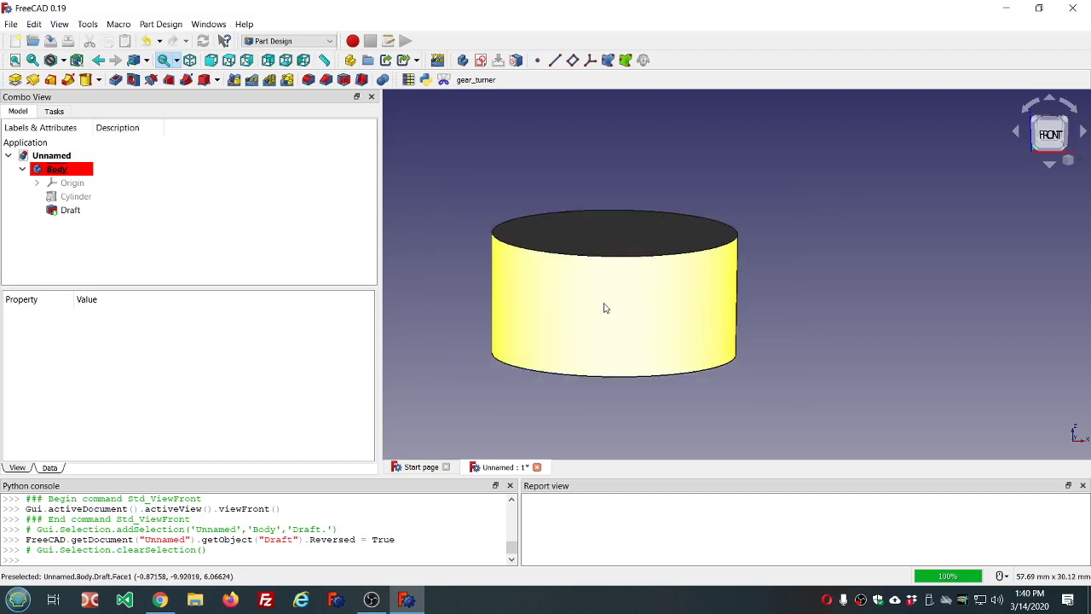
pyautogui.scroll(2, 604, 303)
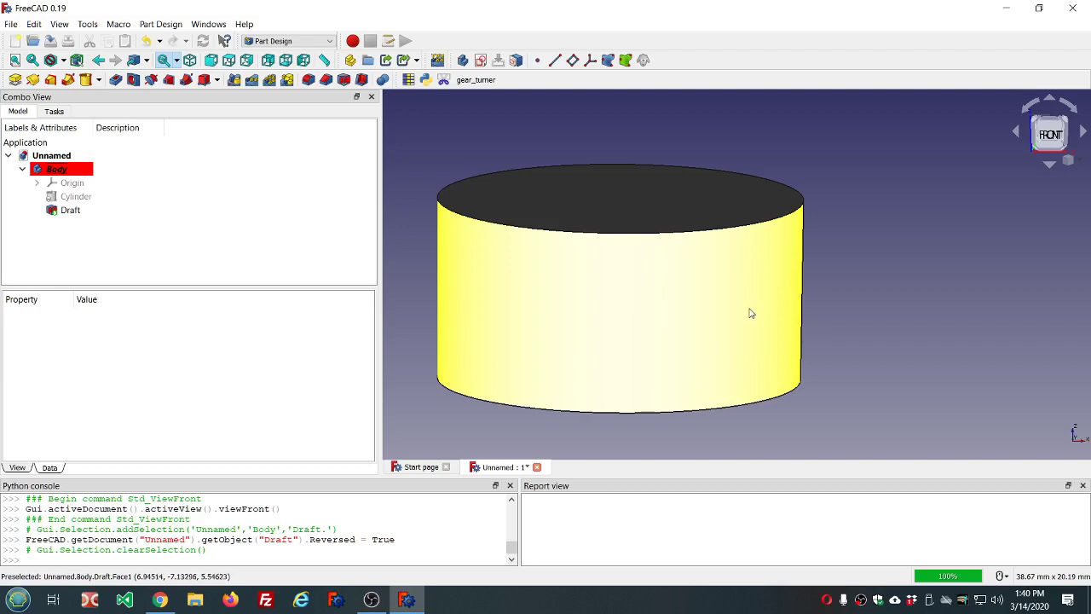
pyautogui.scroll(-2, 750, 318)
pyautogui.scroll(2, 739, 399)
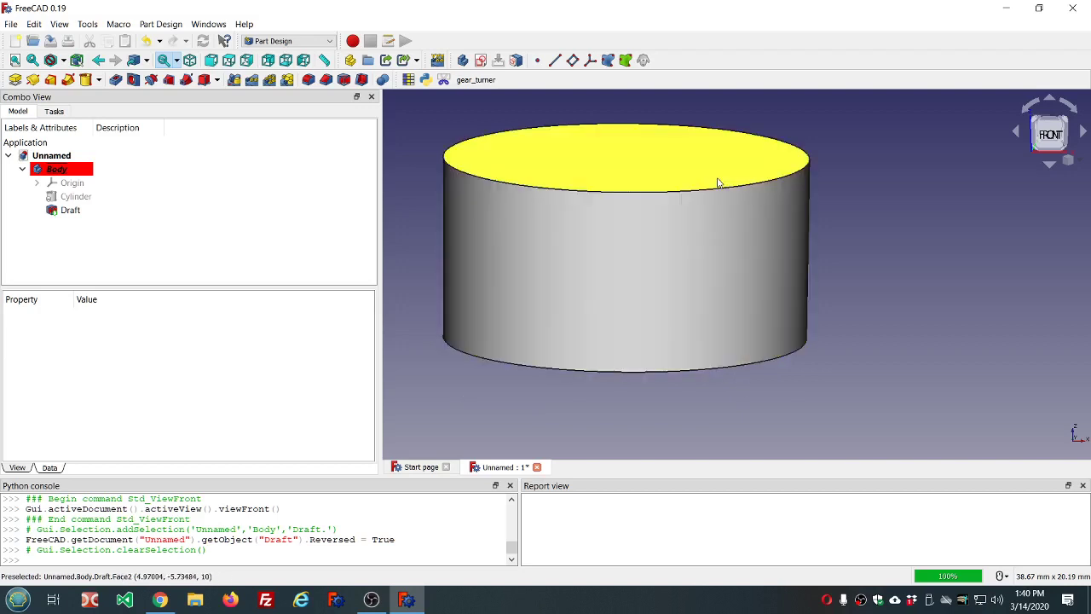
pyautogui.scroll(-2, 719, 183)
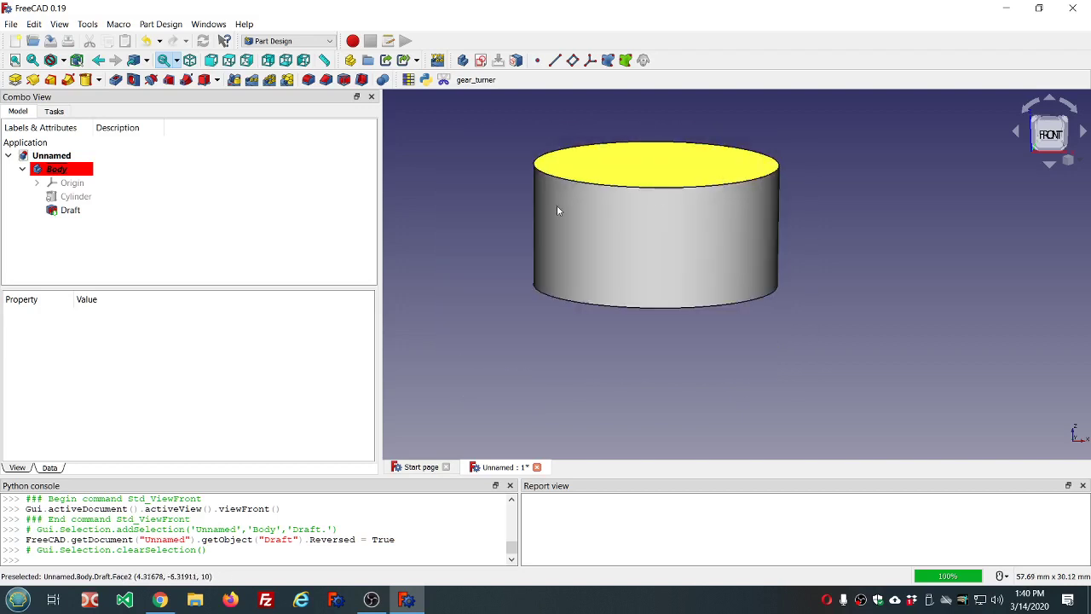
# Step: Change the Draft's Angle property to 5°
pyautogui.click(62, 213)
pyautogui.click(142, 331)
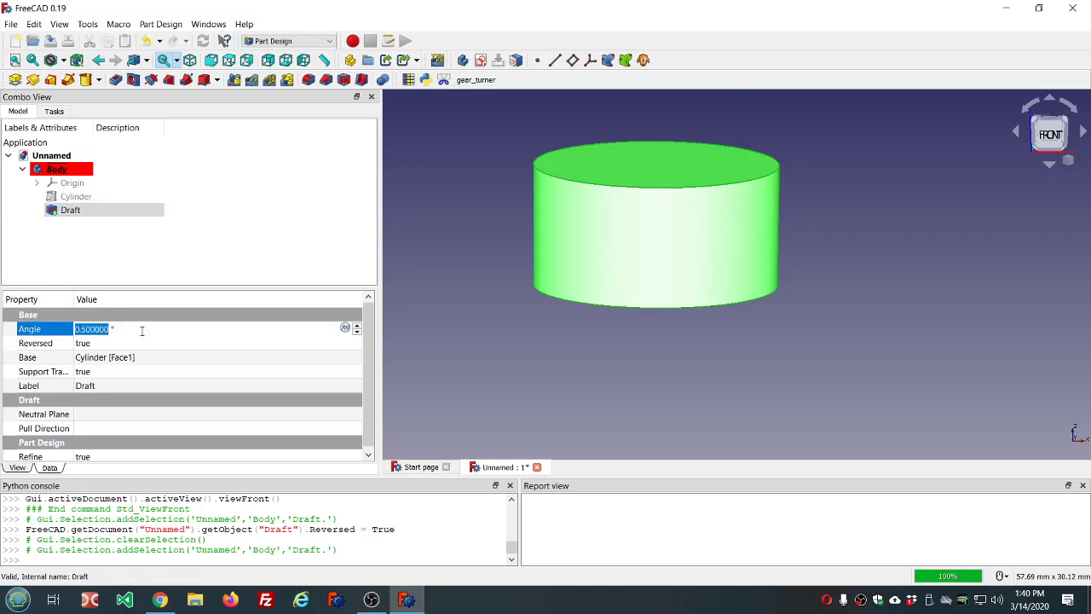
pyautogui.write('5')
pyautogui.press('Return')
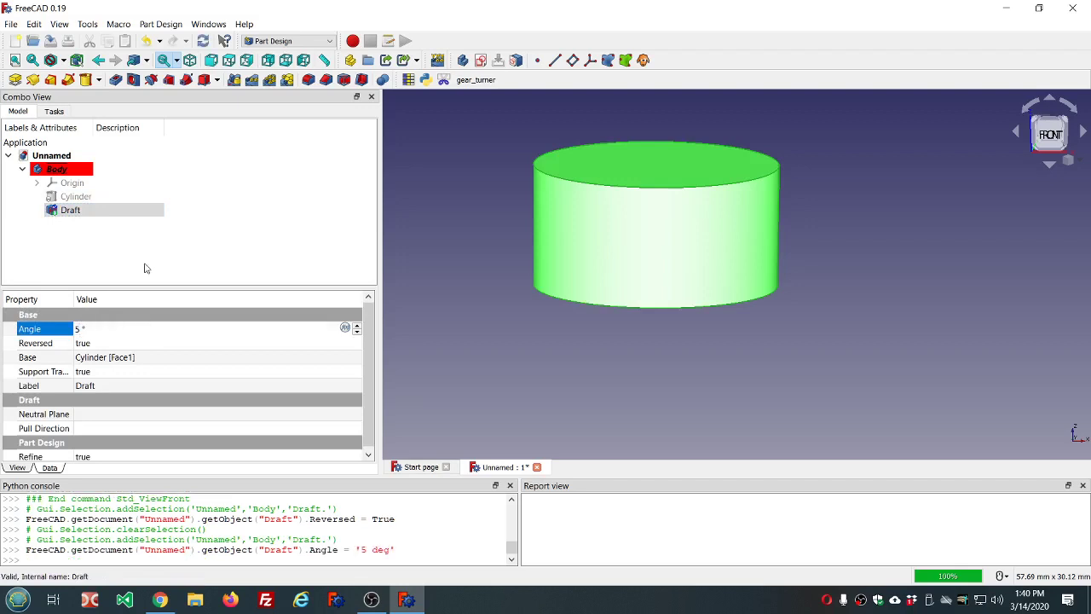
pyautogui.click(145, 269)
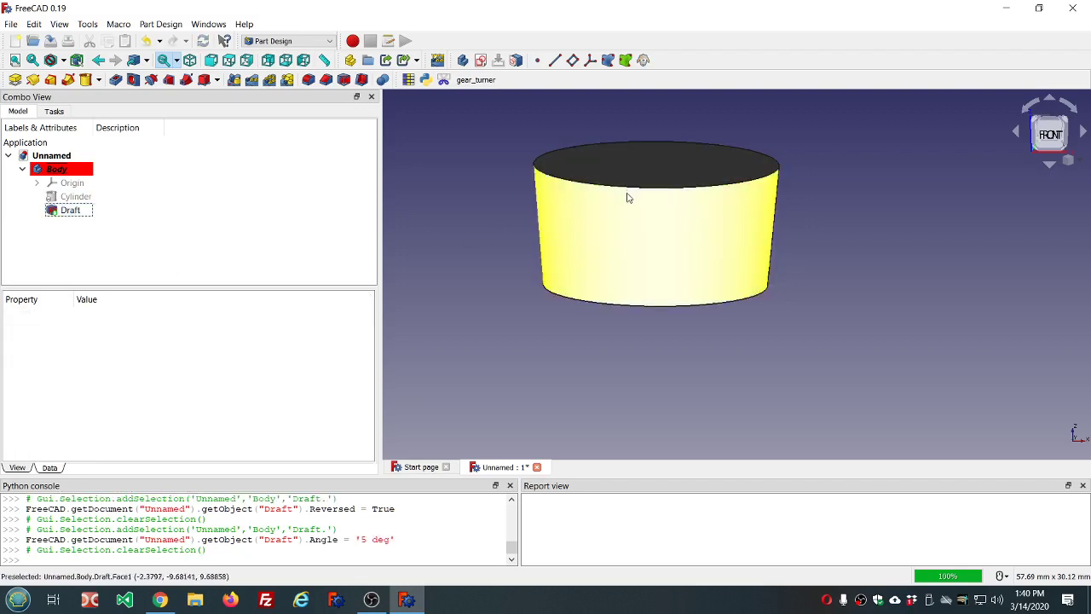
pyautogui.scroll(2, 633, 196)
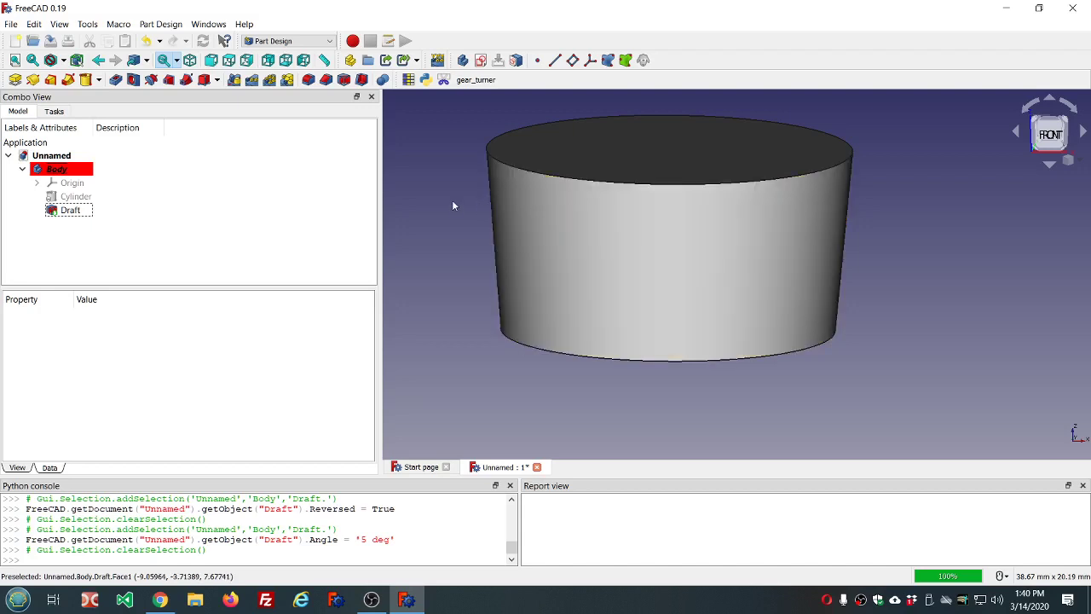
# Step: Toggle between the plain Cylinder and the tapered Draft with Space, ending with the Draft shown
pyautogui.click(78, 196)
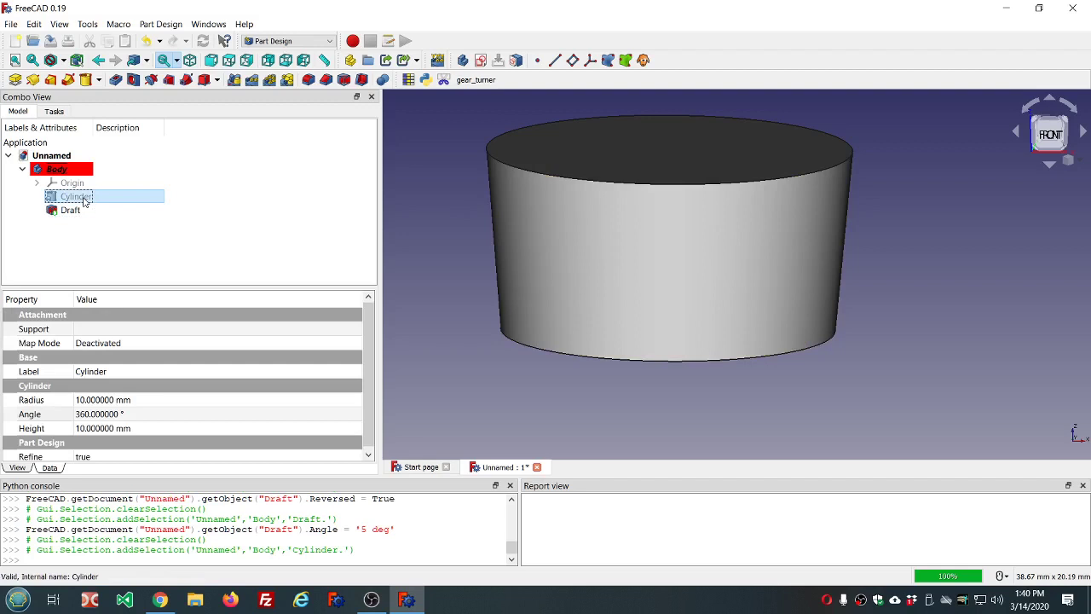
pyautogui.press('space')
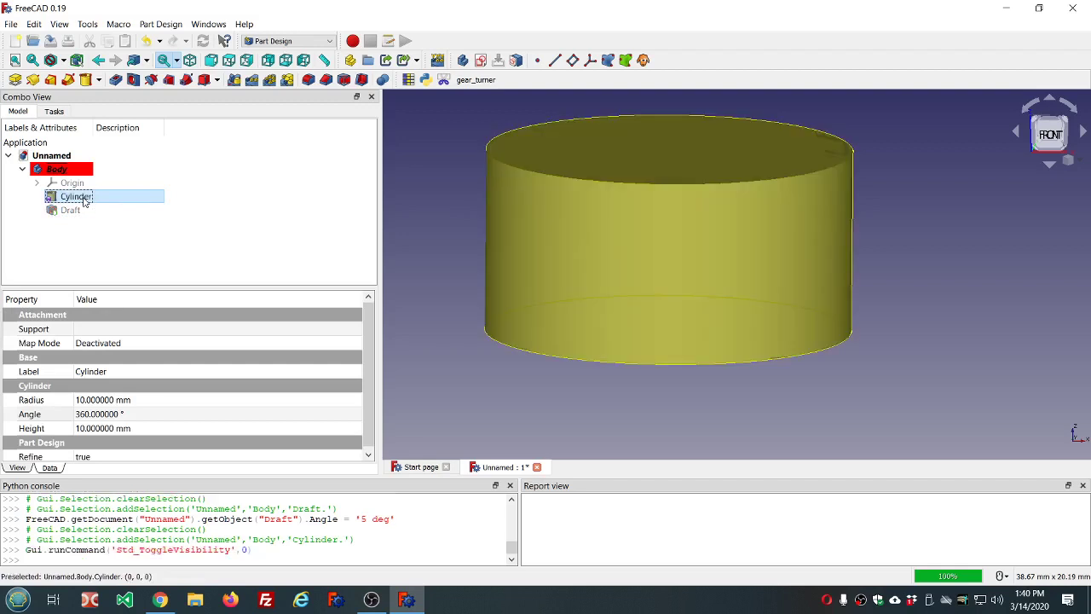
pyautogui.click(79, 210)
pyautogui.press('space')
pyautogui.click(76, 196)
pyautogui.press('space')
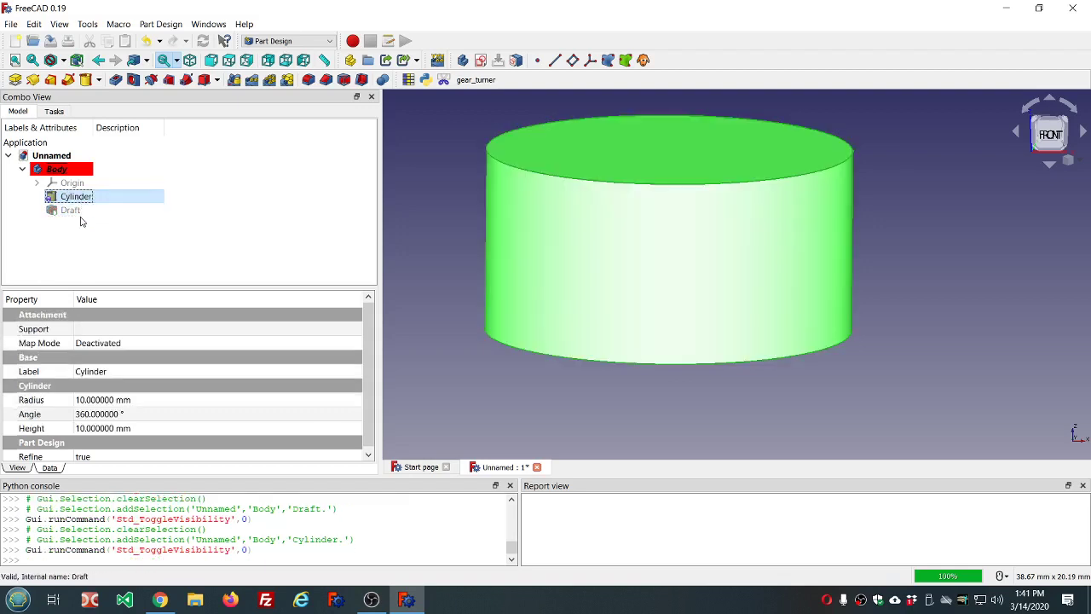
pyautogui.click(80, 211)
pyautogui.press('space')
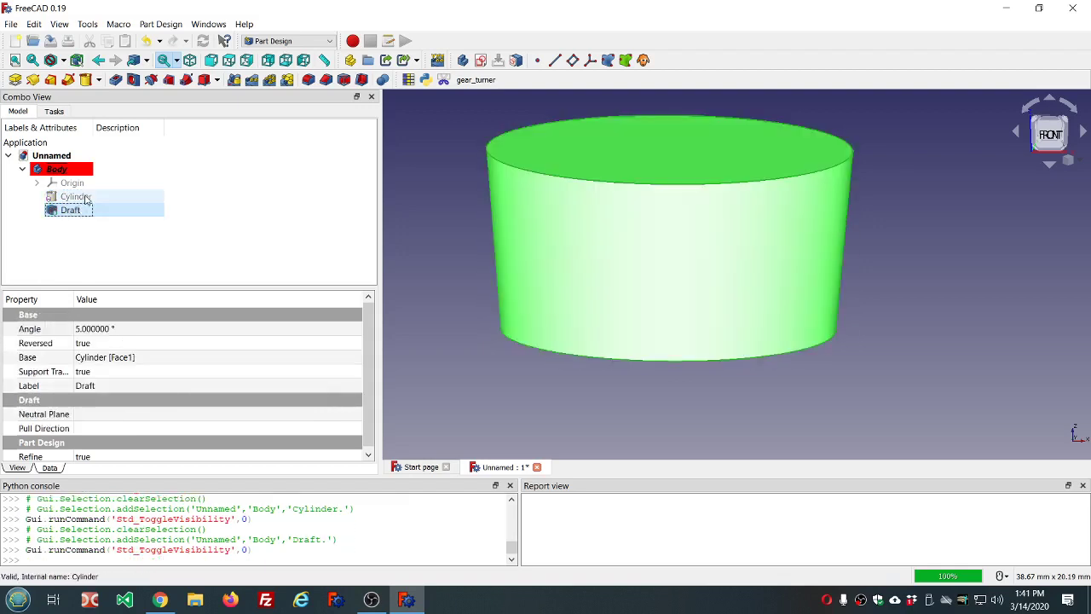
pyautogui.click(84, 197)
pyautogui.press('space')
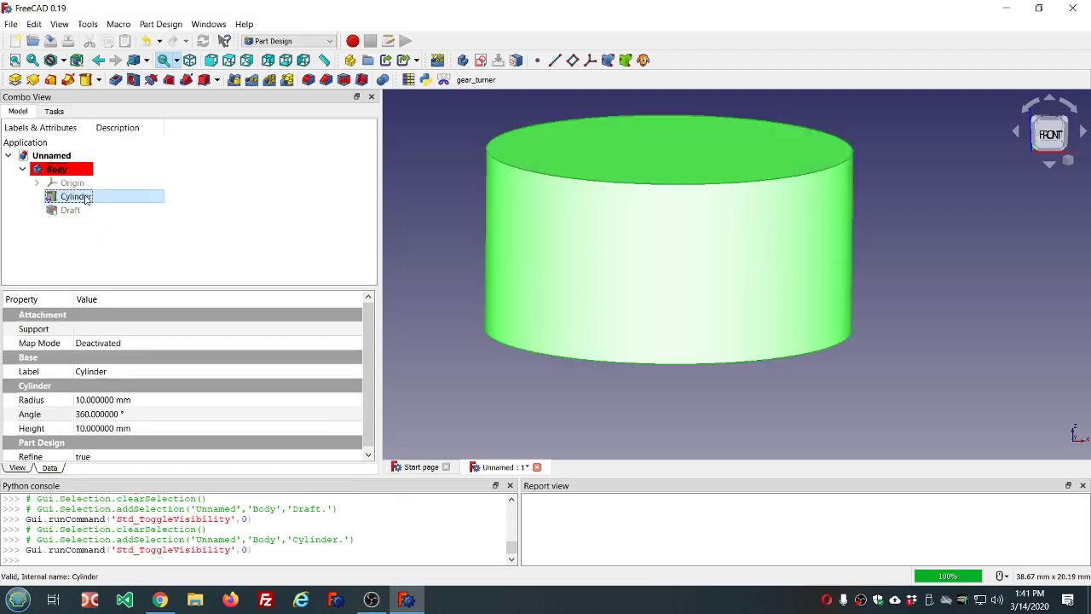
pyautogui.click(74, 213)
pyautogui.press('space')
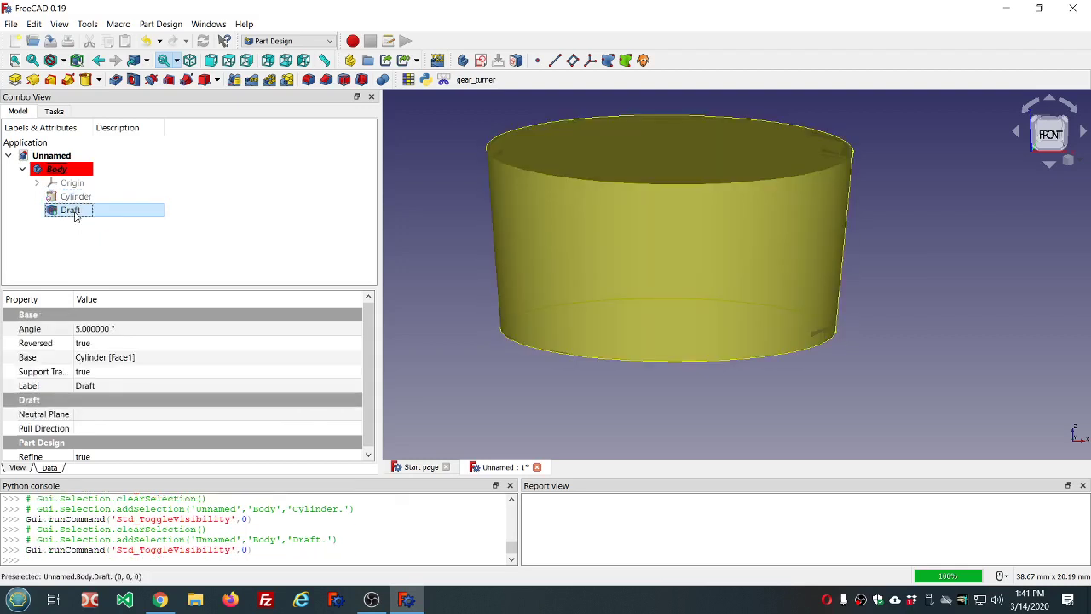
pyautogui.click(77, 197)
pyautogui.press('space')
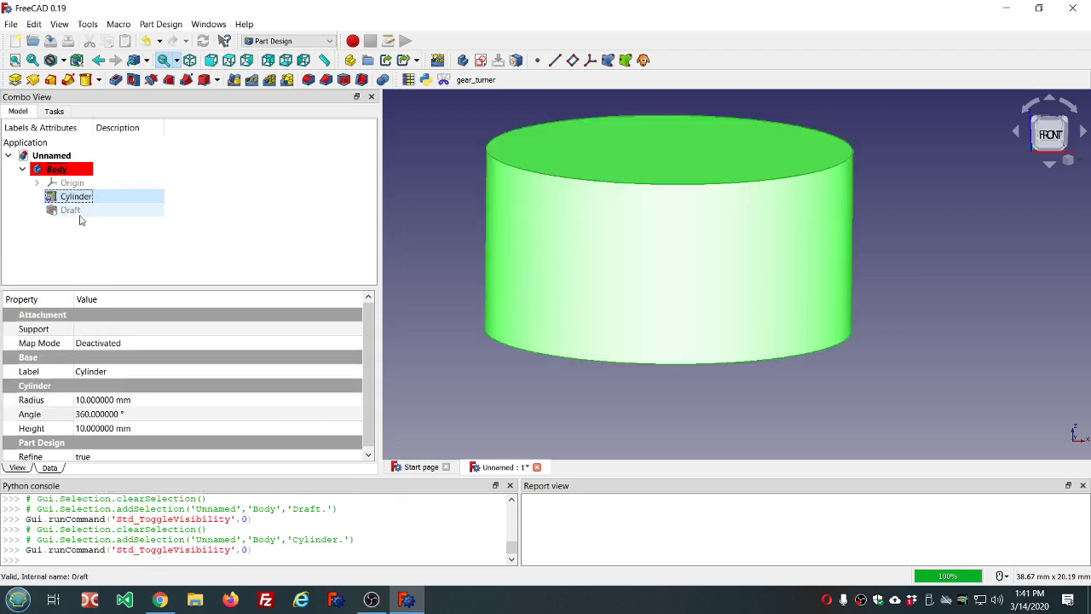
pyautogui.click(75, 211)
pyautogui.press('space')
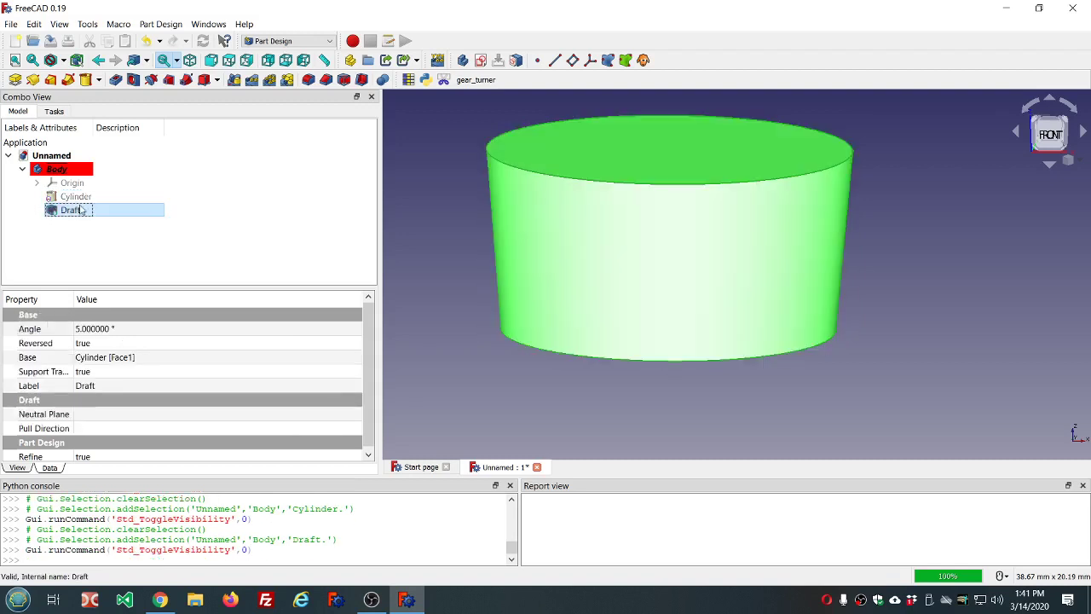
pyautogui.click(77, 197)
pyautogui.press('space')
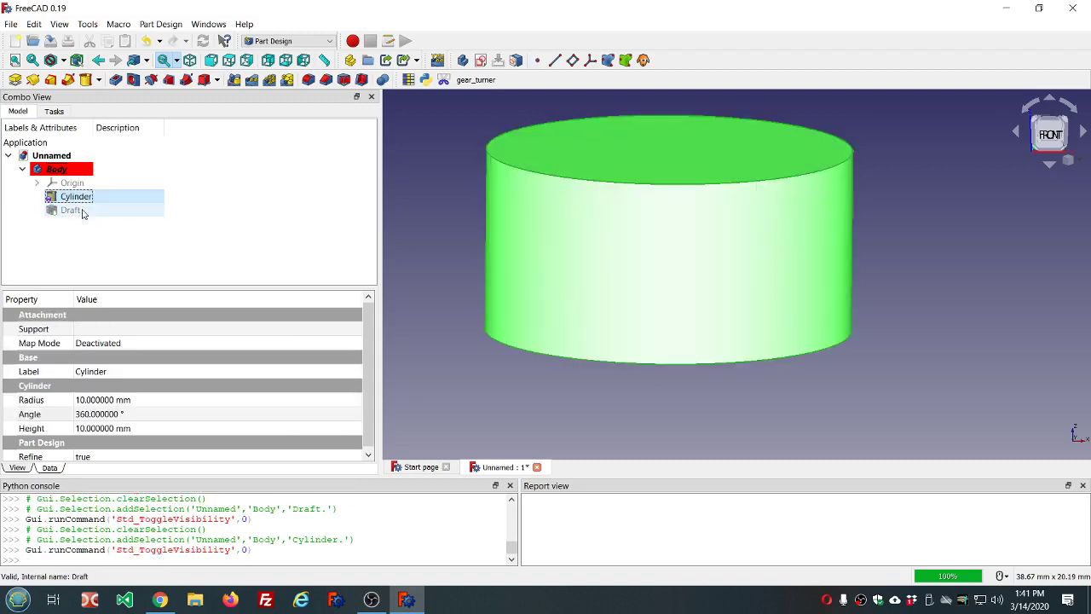
pyautogui.click(81, 212)
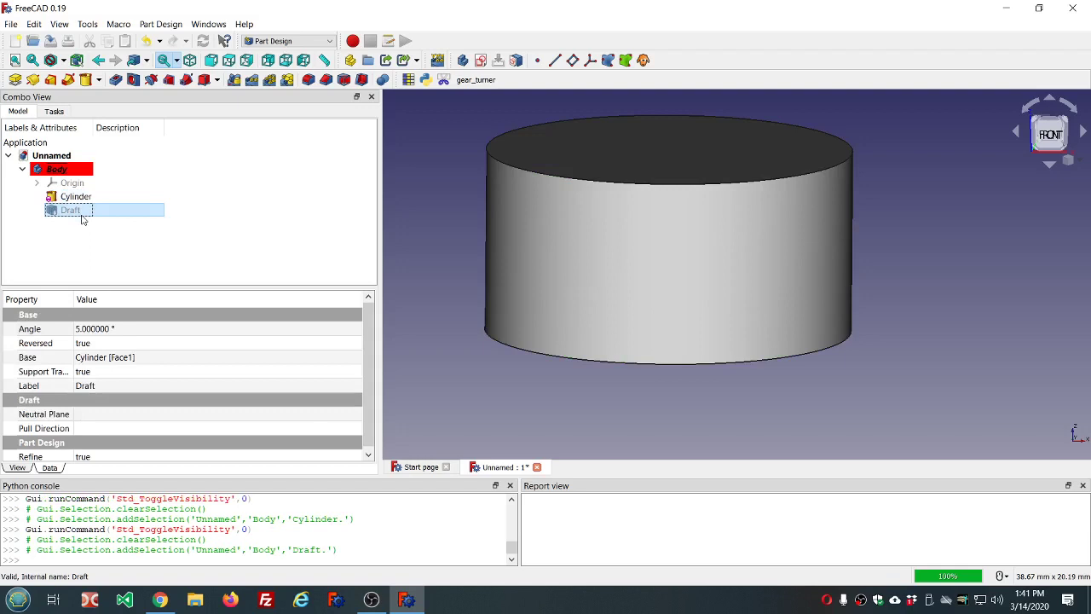
pyautogui.press('space')
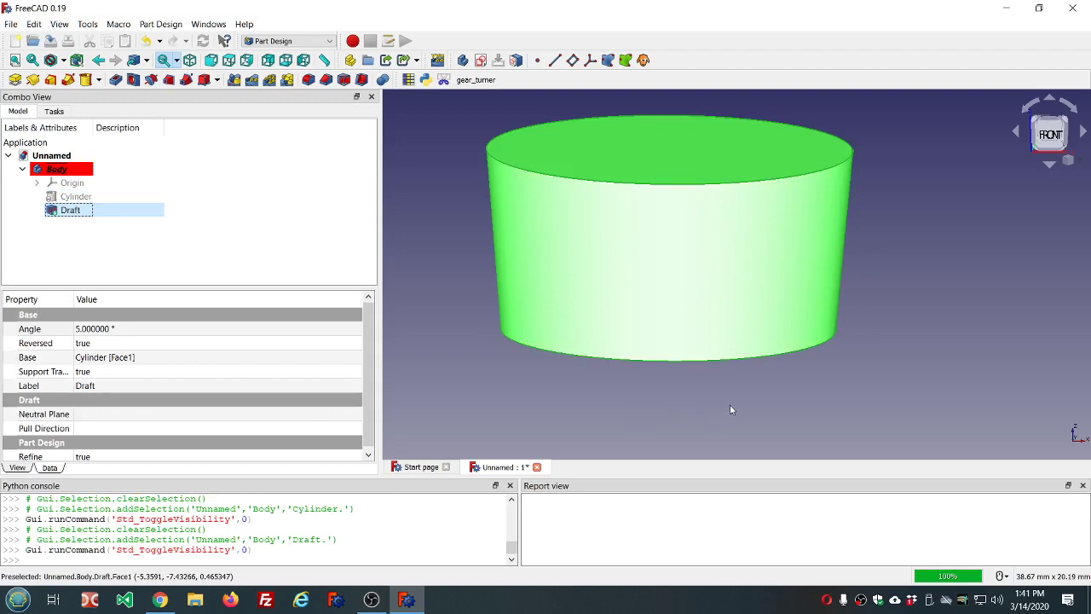
pyautogui.moveTo(730, 404); pyautogui.dragTo(733, 381, button='middle')
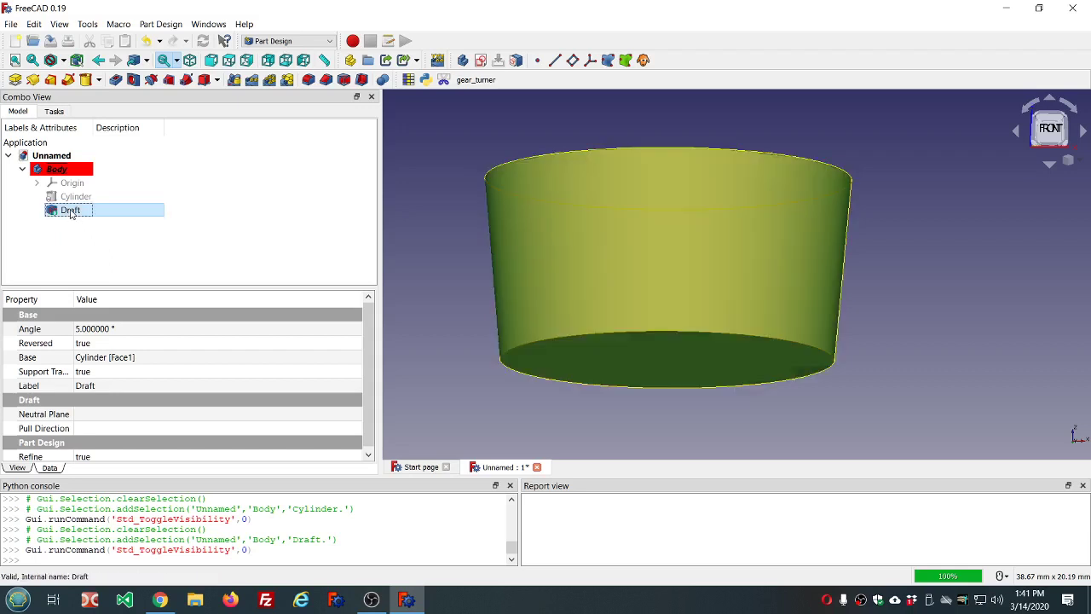
# Step: Set the cylinder's flat end face, Face3, as the Draft's neutral plane and confirm
pyautogui.doubleClick(71, 213)
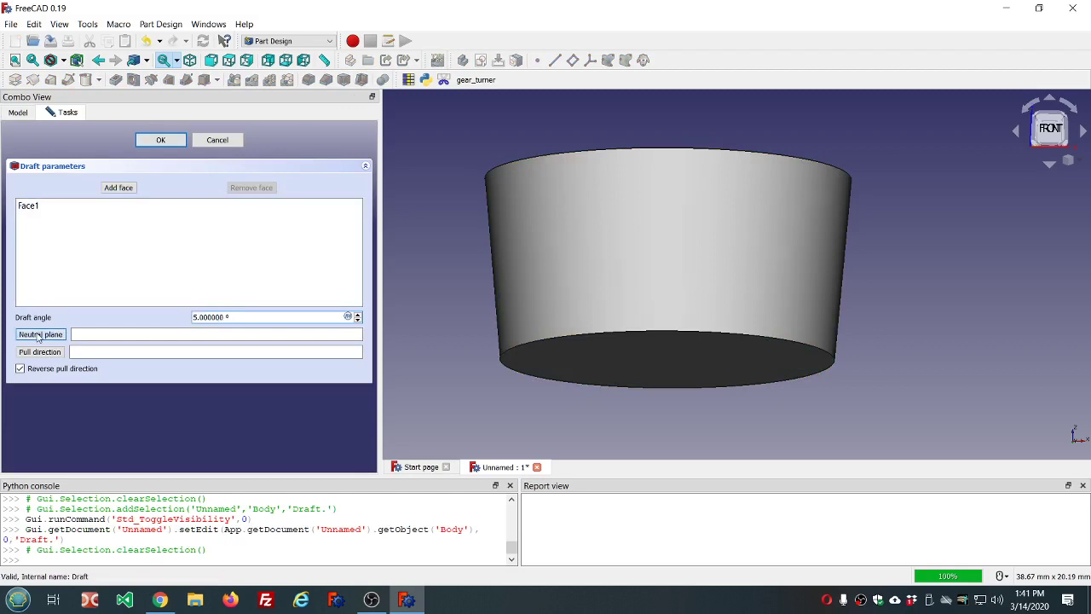
pyautogui.click(38, 336)
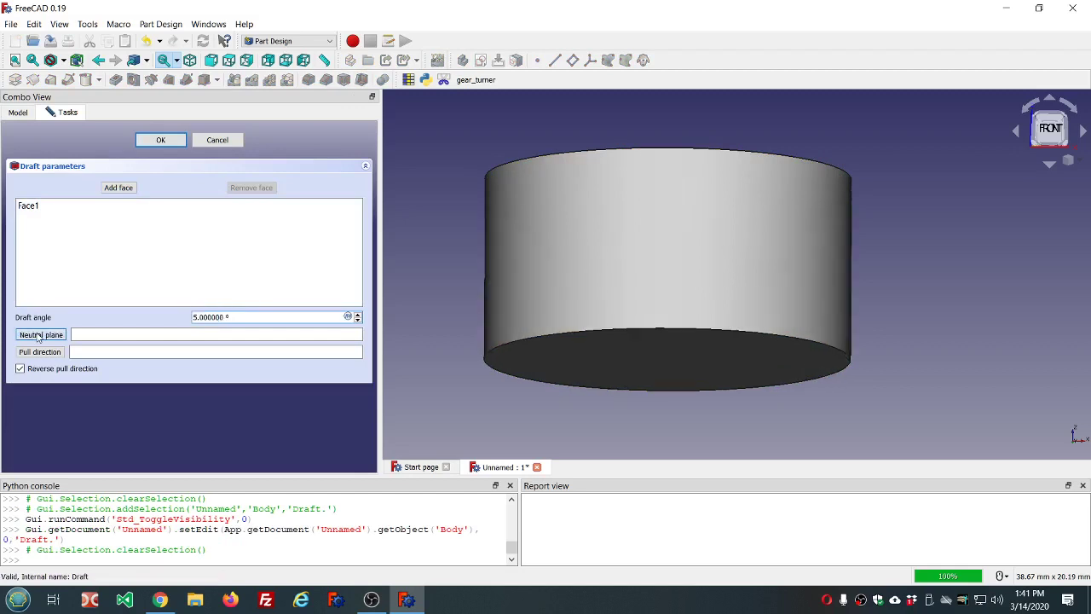
pyautogui.click(633, 365)
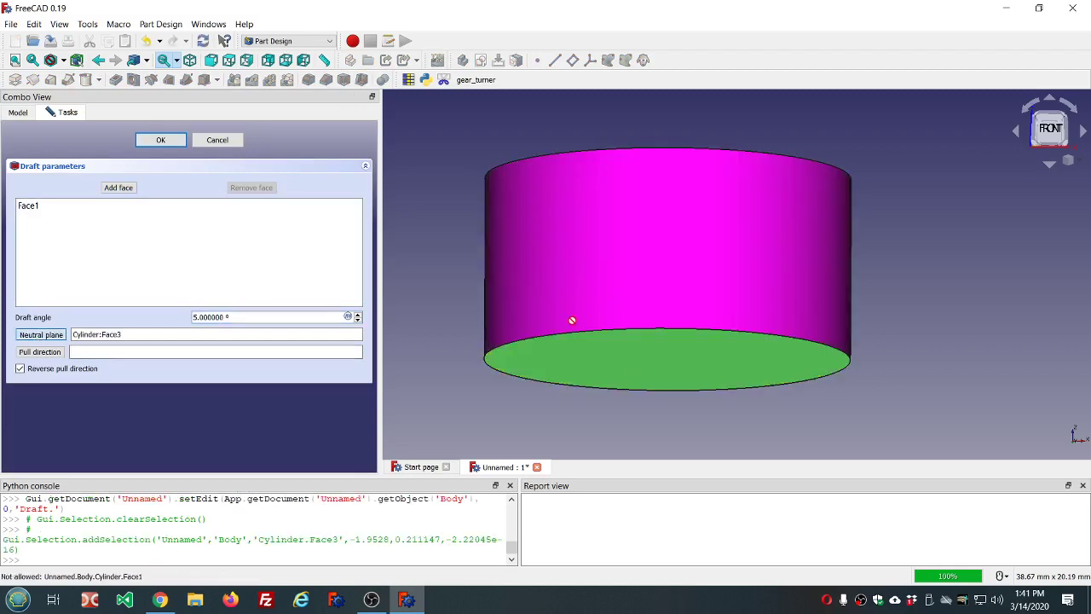
pyautogui.click(162, 140)
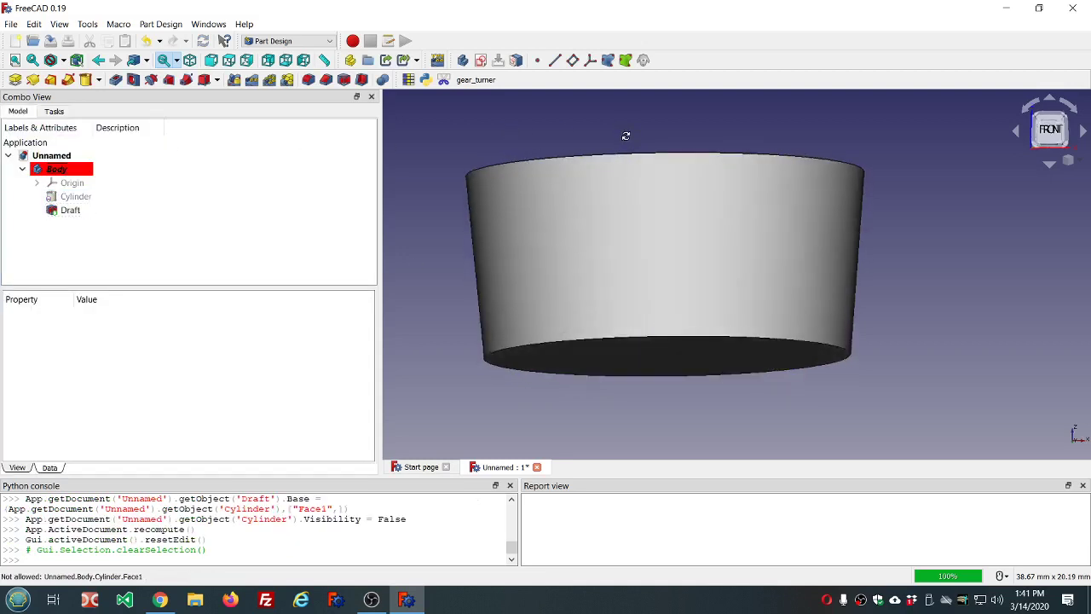
pyautogui.click(84, 198)
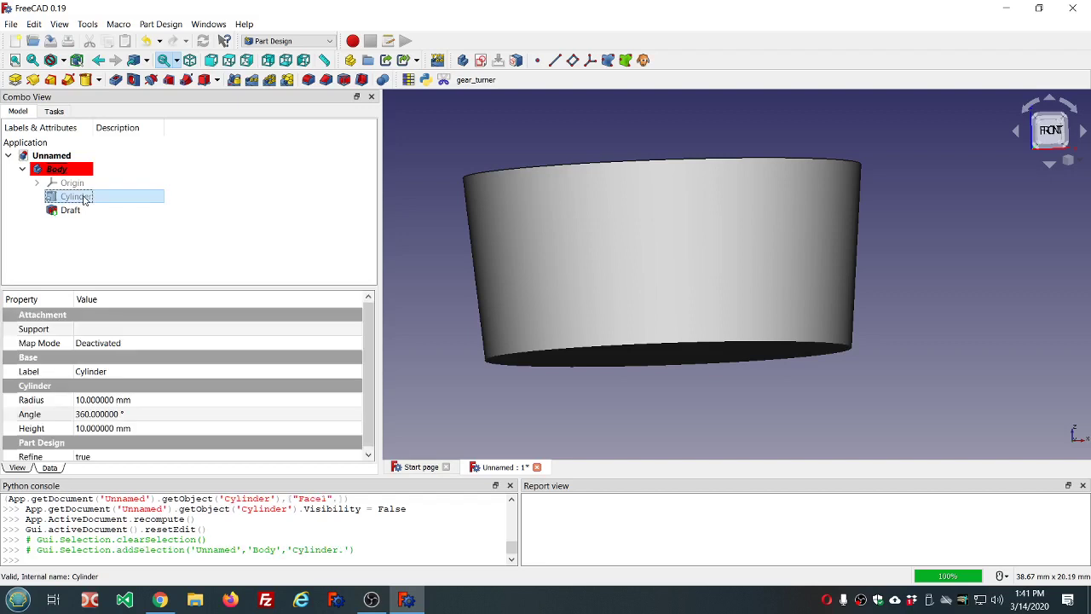
pyautogui.press('space')
pyautogui.click(79, 212)
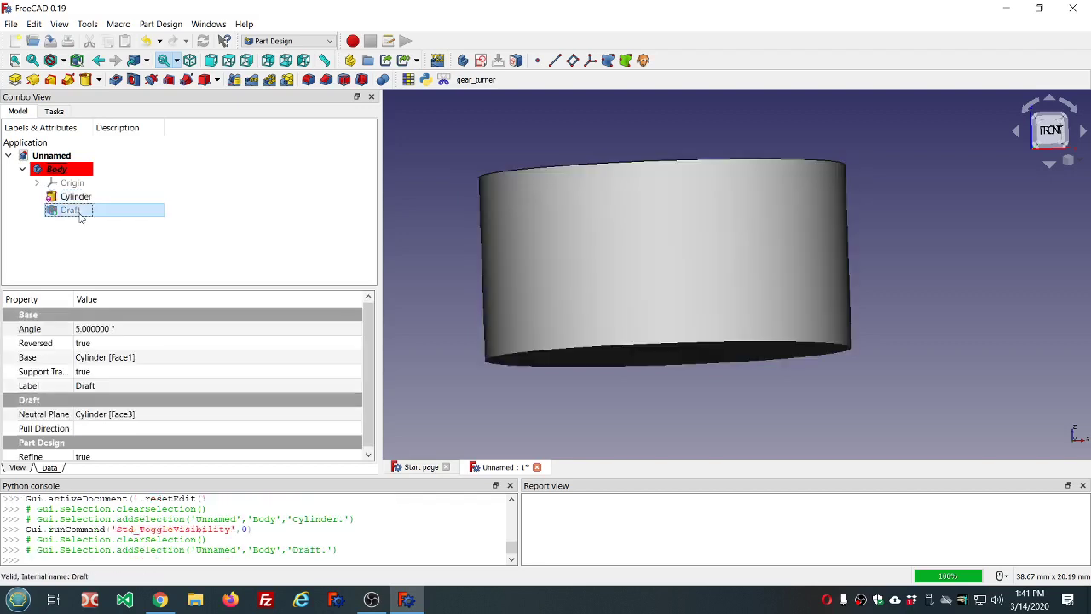
pyautogui.press('space')
pyautogui.click(83, 198)
pyautogui.press('space')
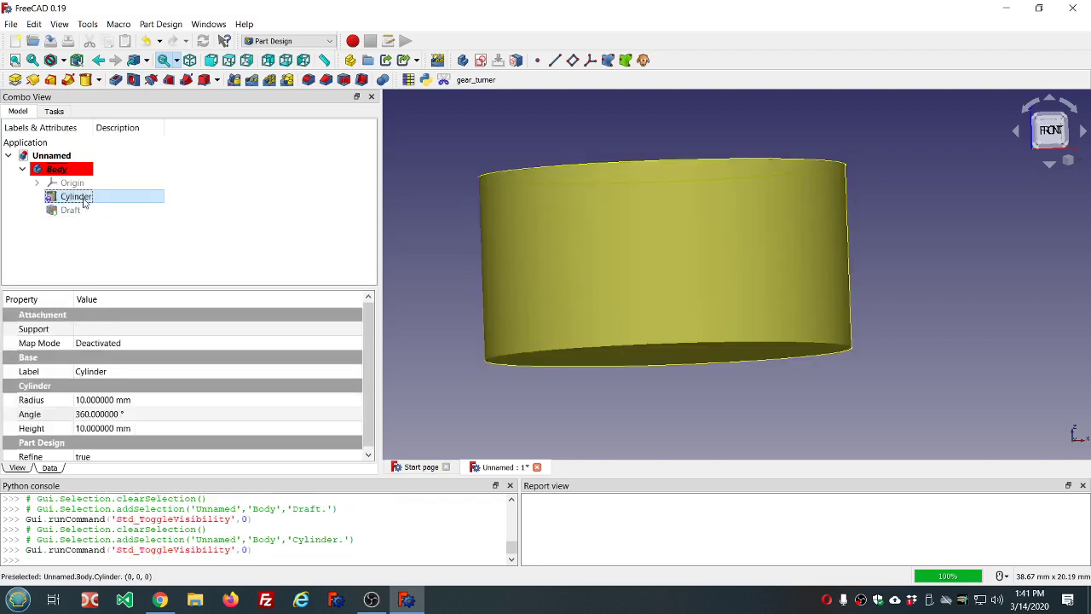
pyautogui.click(80, 211)
pyautogui.press('space')
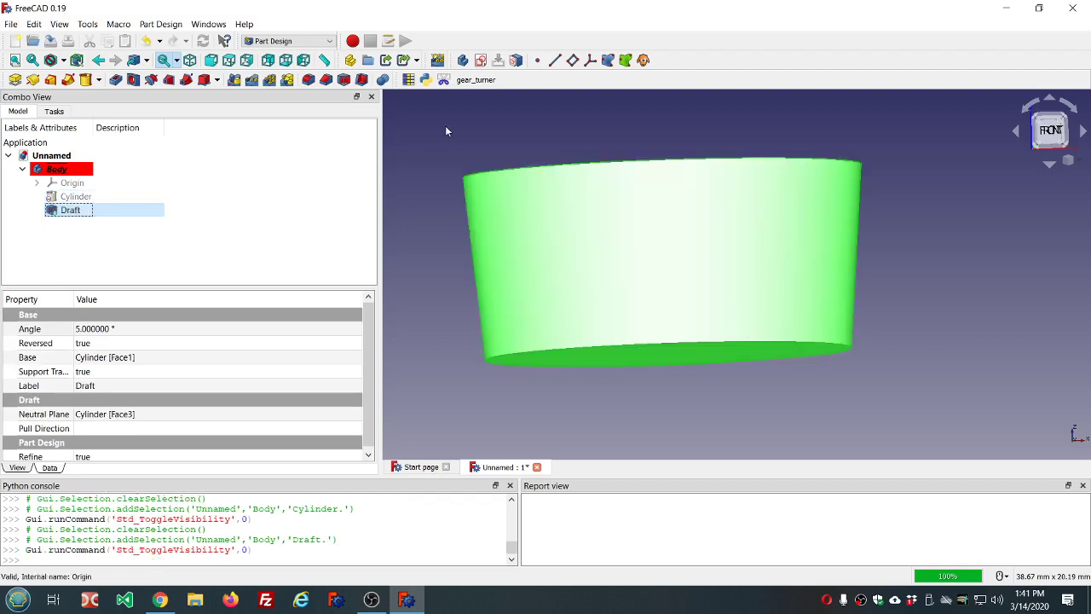
pyautogui.moveTo(648, 128)
pyautogui.mouseDown(button='middle')
pyautogui.moveTo(675, 161)
pyautogui.moveTo(653, 134)
pyautogui.mouseUp(button='middle')
pyautogui.scroll(-3, 661, 150)
pyautogui.scroll(3, 662, 150)
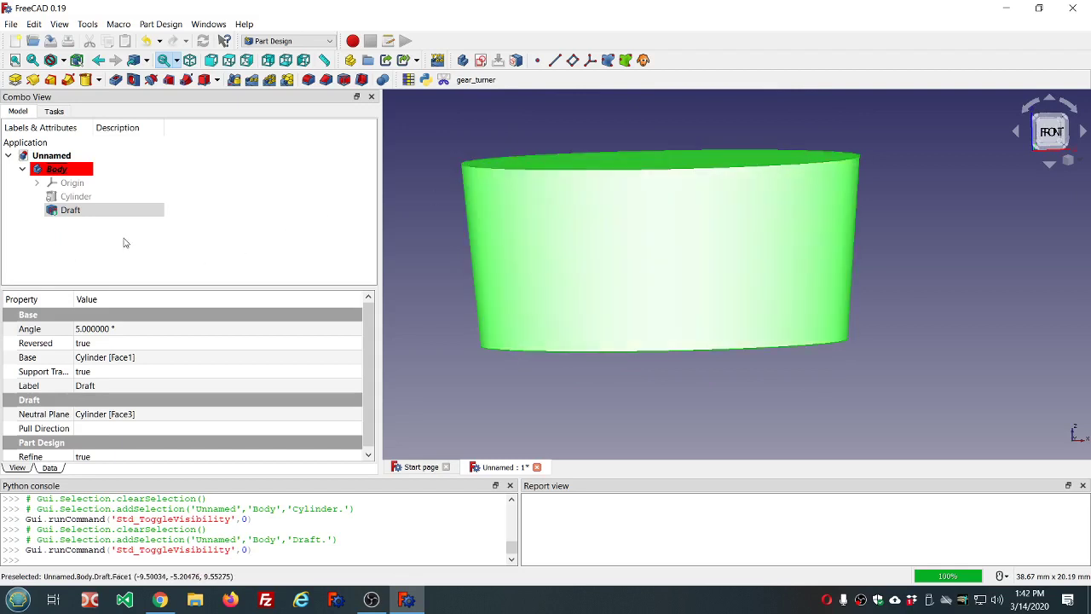
pyautogui.click(99, 244)
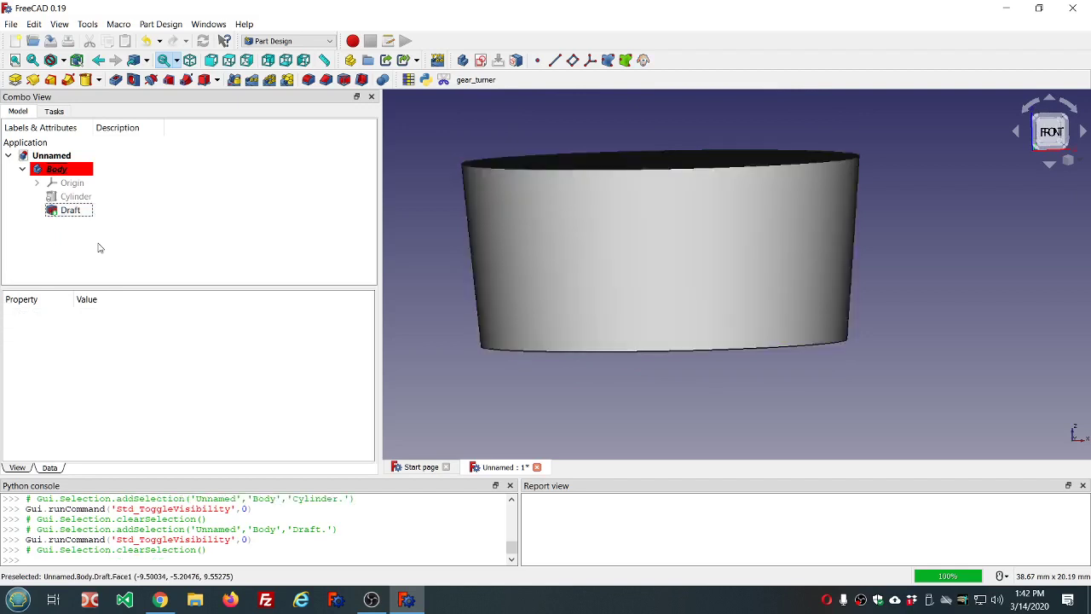
pyautogui.doubleClick(71, 211)
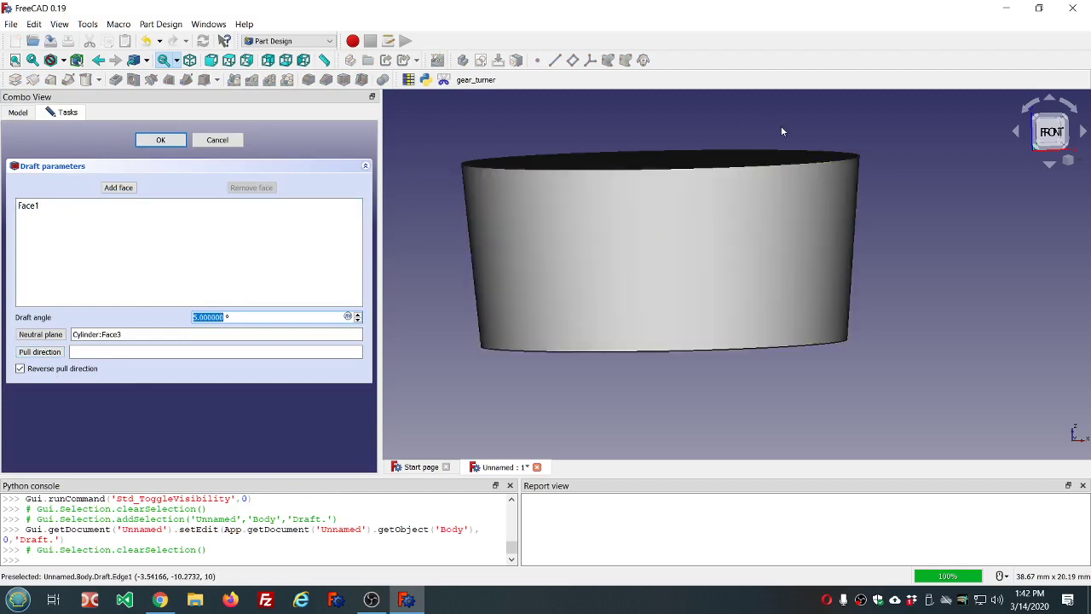
pyautogui.moveTo(791, 129); pyautogui.dragTo(784, 146, button='middle')
pyautogui.scroll(-4, 650, 193)
pyautogui.scroll(3, 652, 162)
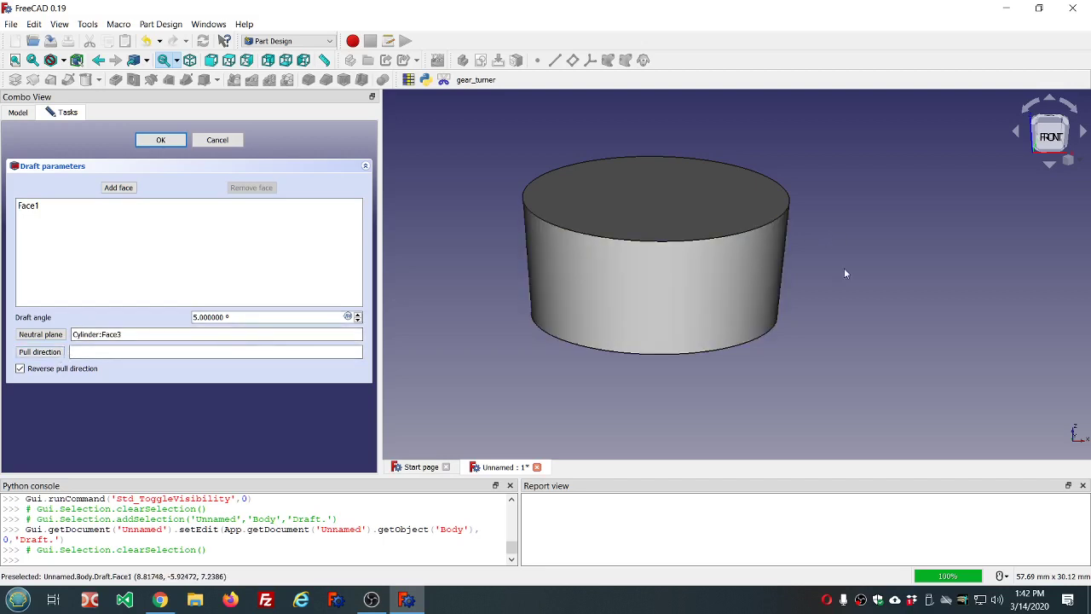
pyautogui.moveTo(844, 273); pyautogui.dragTo(720, 279, button='middle')
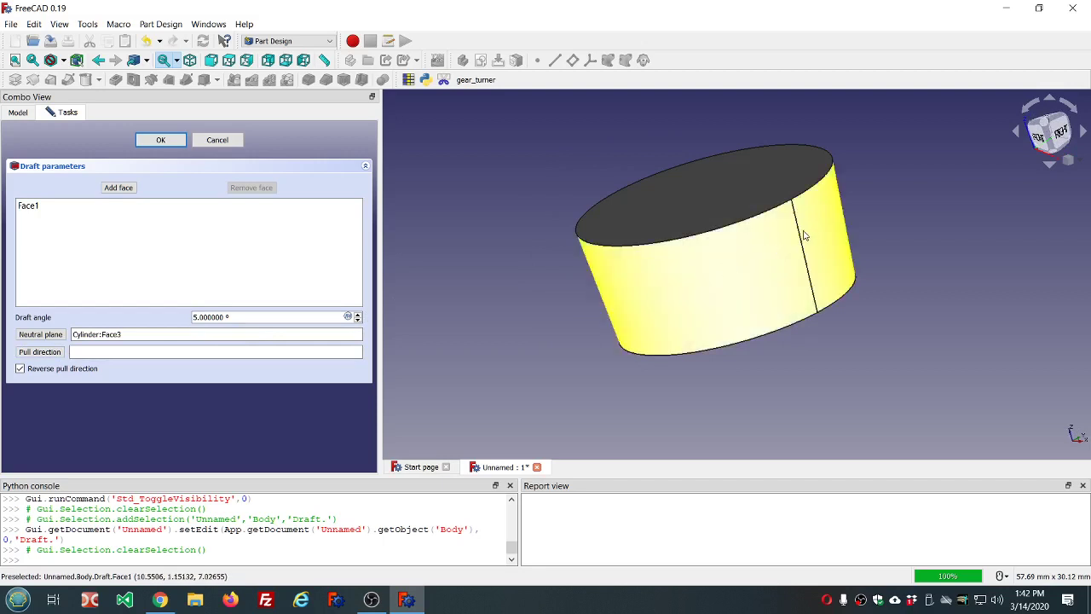
pyautogui.moveTo(507, 190); pyautogui.dragTo(534, 169, button='middle')
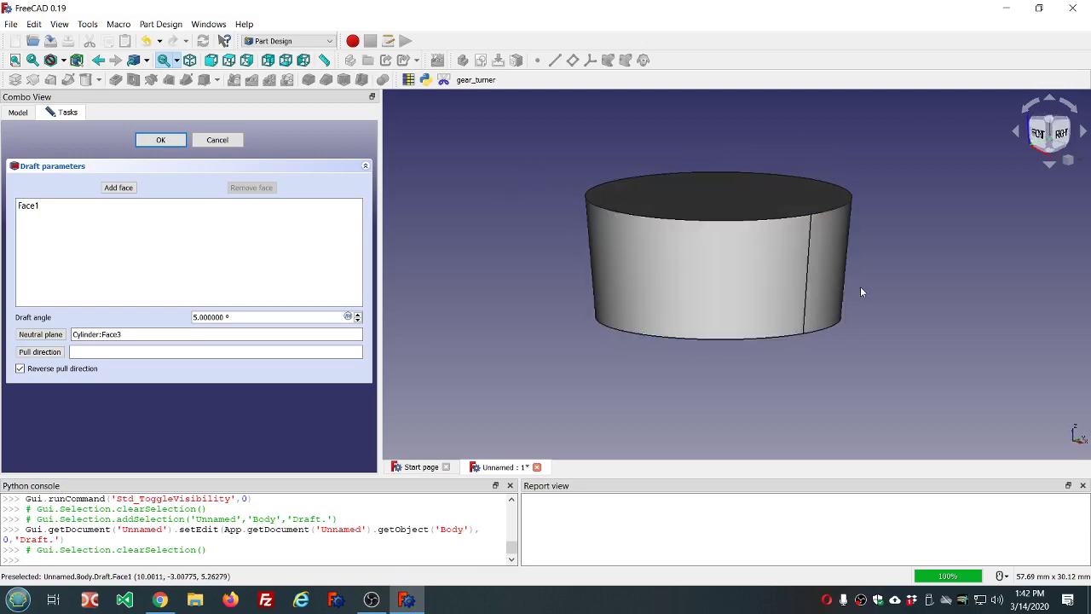
pyautogui.moveTo(857, 288); pyautogui.dragTo(882, 285, button='middle')
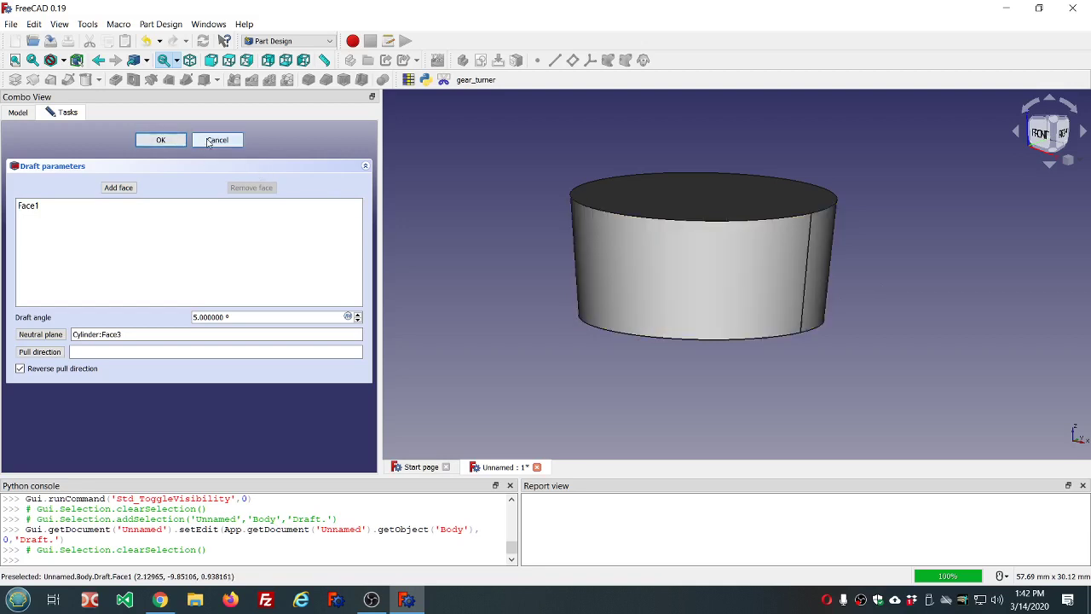
pyautogui.click(157, 142)
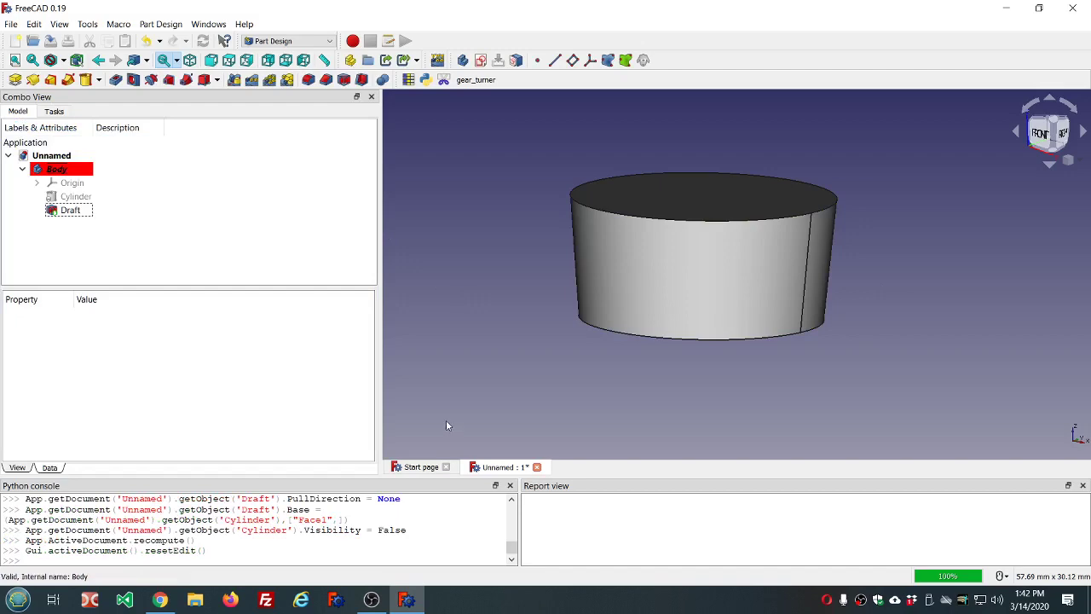
pyautogui.click(419, 467)
pyautogui.click(509, 108)
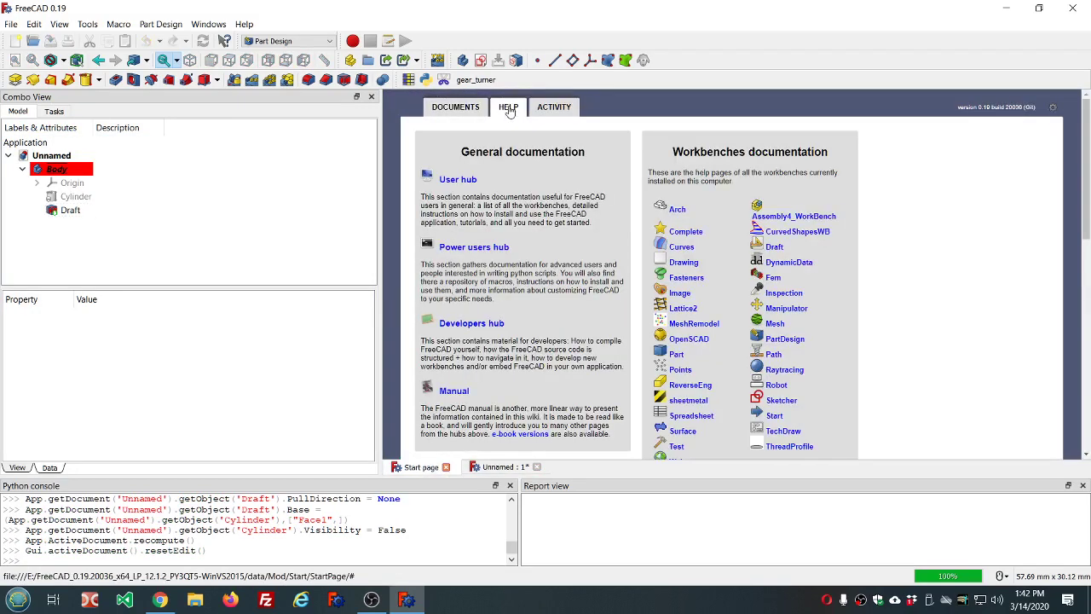
pyautogui.click(785, 339)
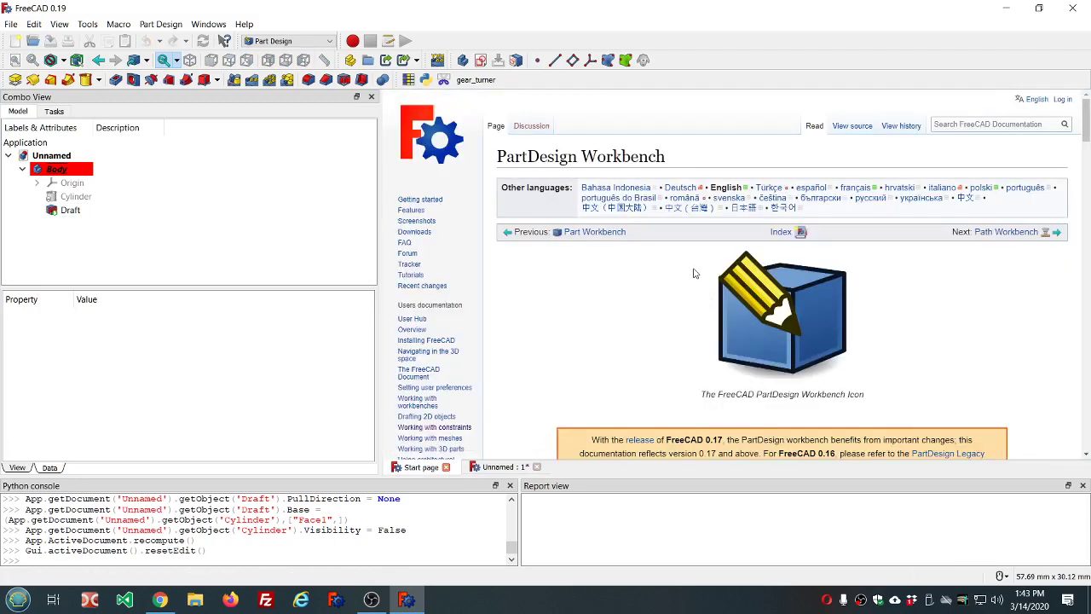
pyautogui.scroll(-10, 695, 273)
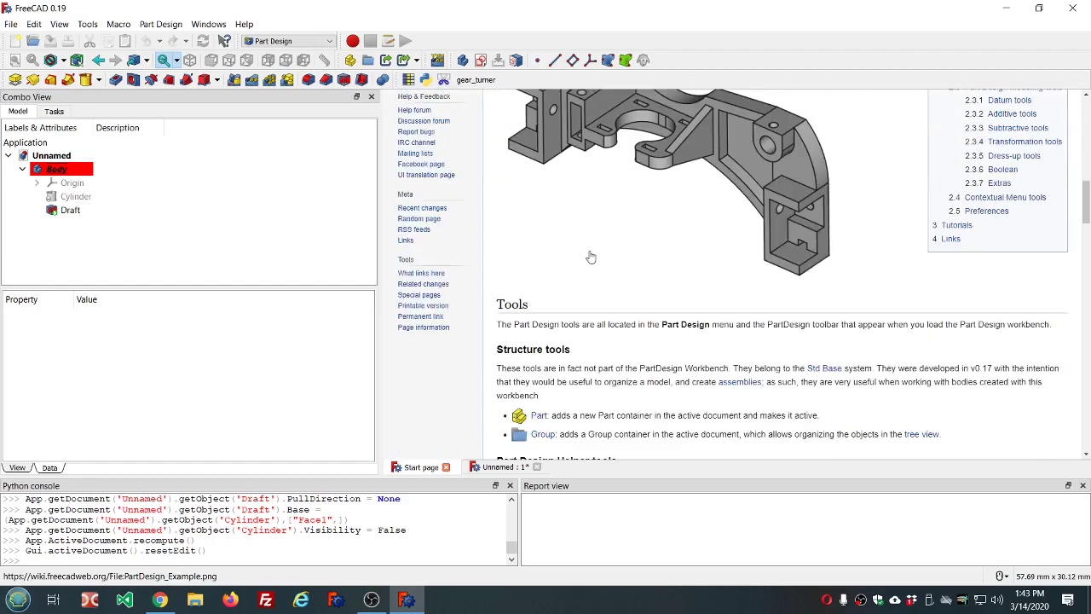
pyautogui.scroll(-12, 591, 256)
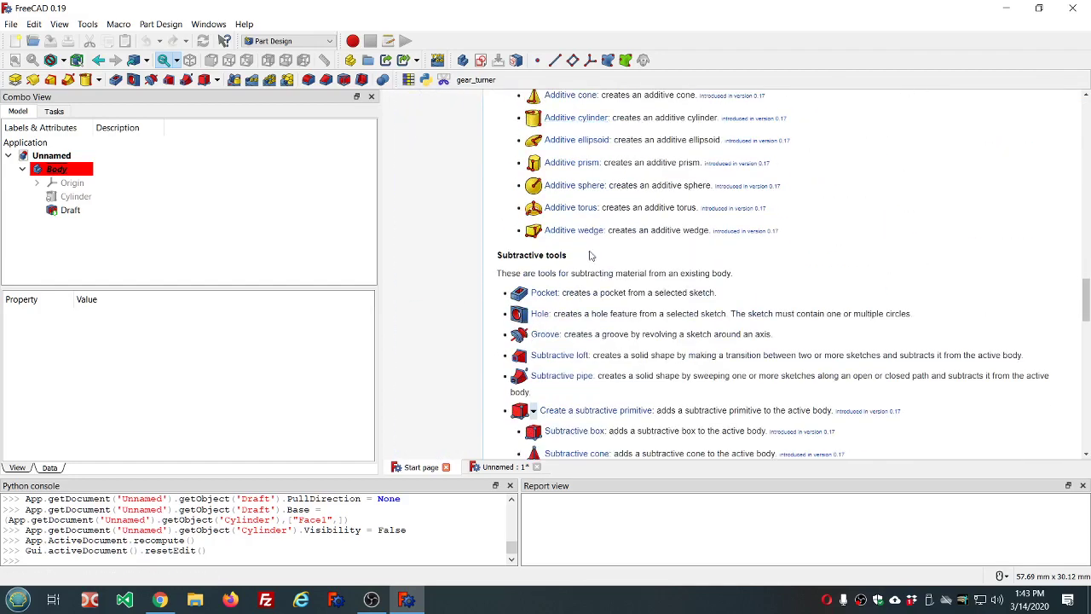
pyautogui.scroll(-10, 591, 256)
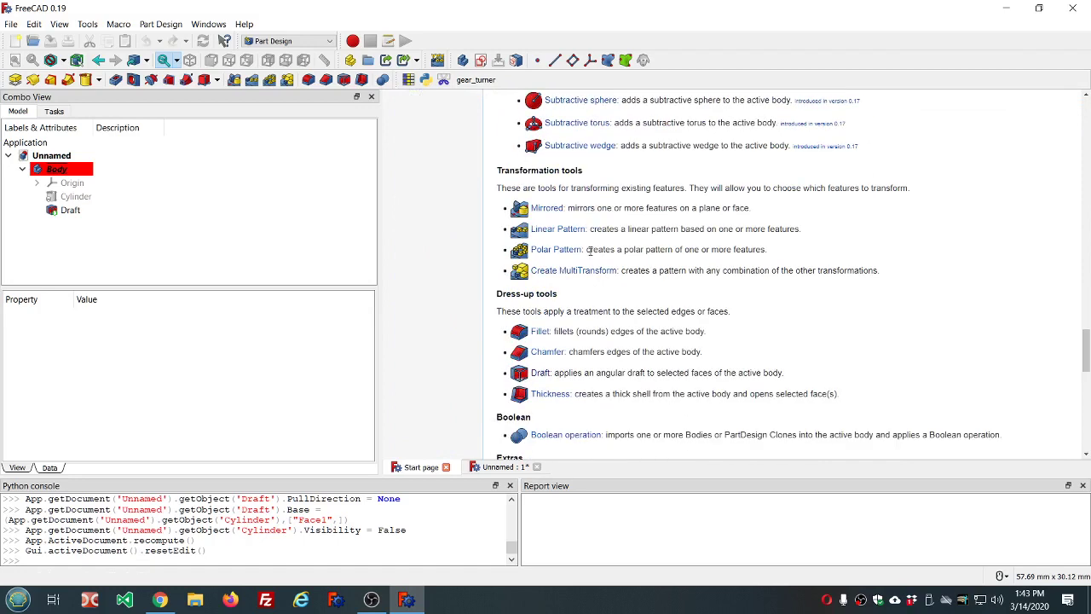
pyautogui.scroll(-3, 589, 250)
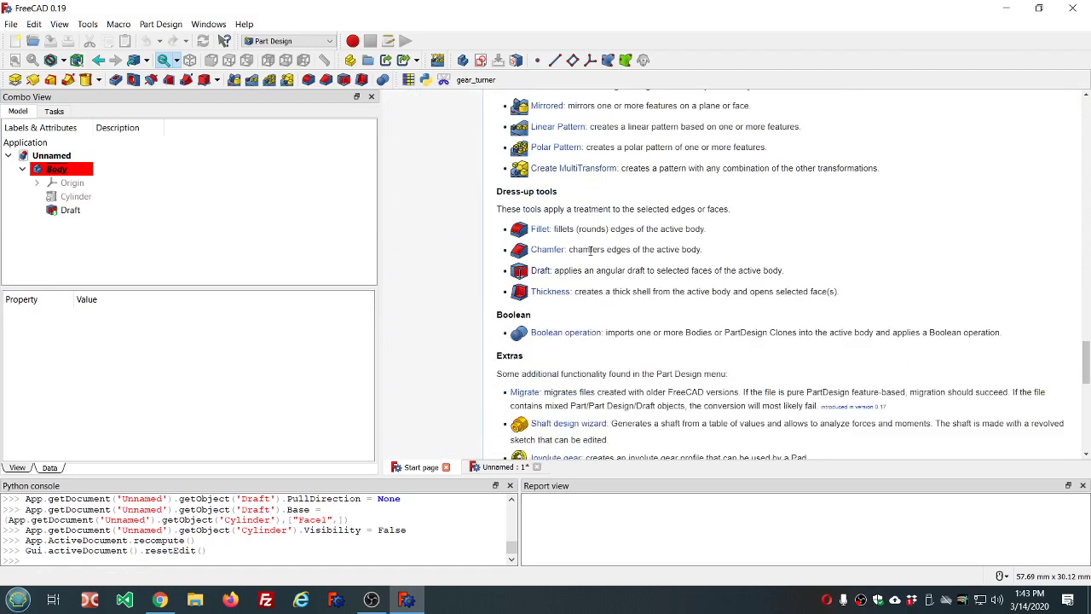
# Step: Read through the FreeCAD wiki page on the Part Design Draft feature
pyautogui.click(541, 271)
pyautogui.scroll(-3, 726, 244)
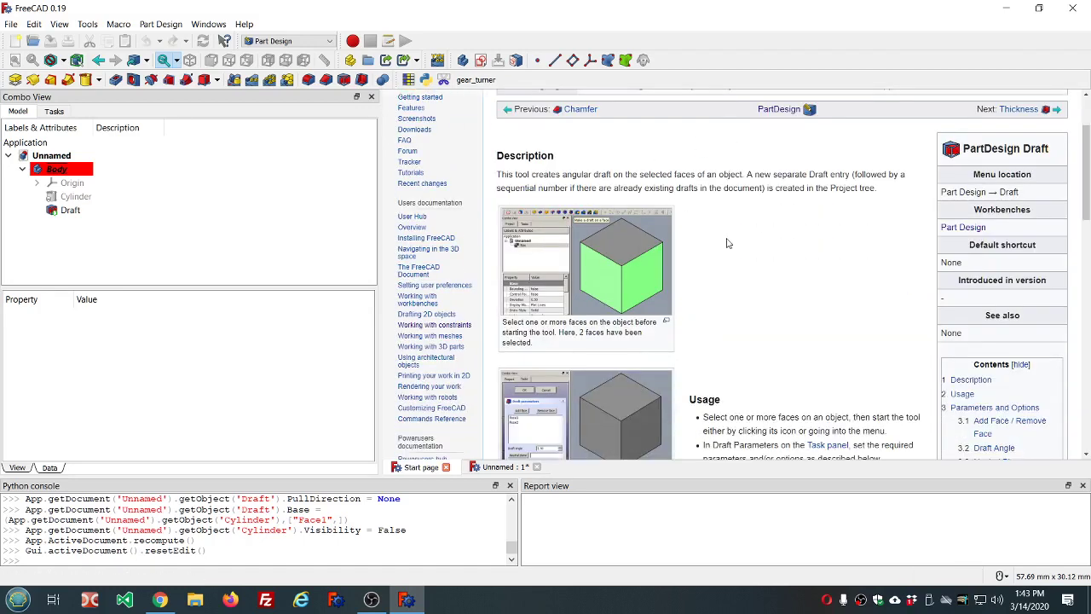
pyautogui.scroll(-5, 752, 245)
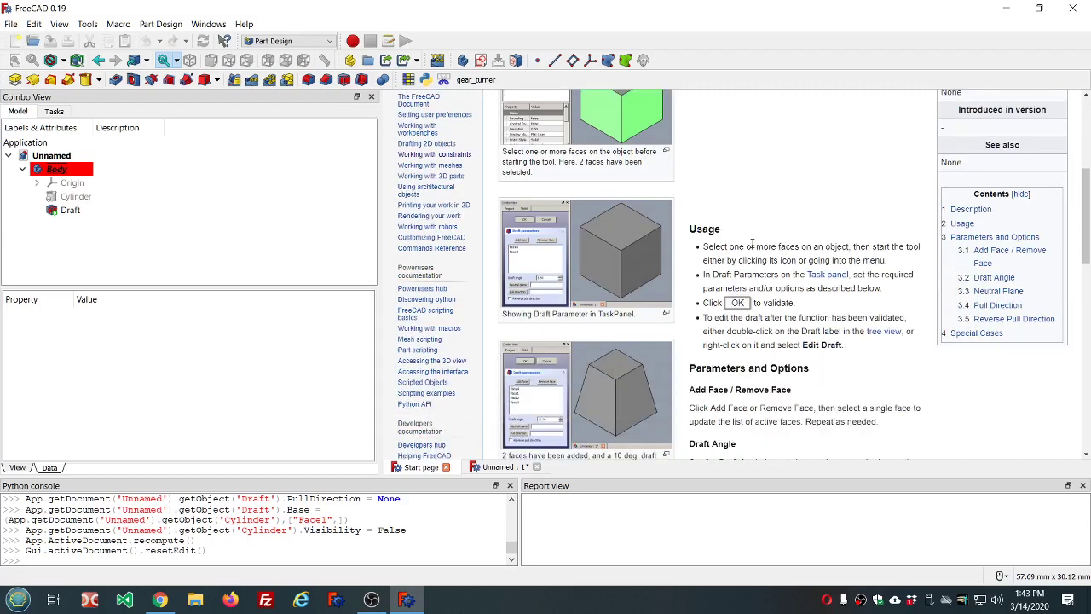
pyautogui.scroll(-5, 767, 247)
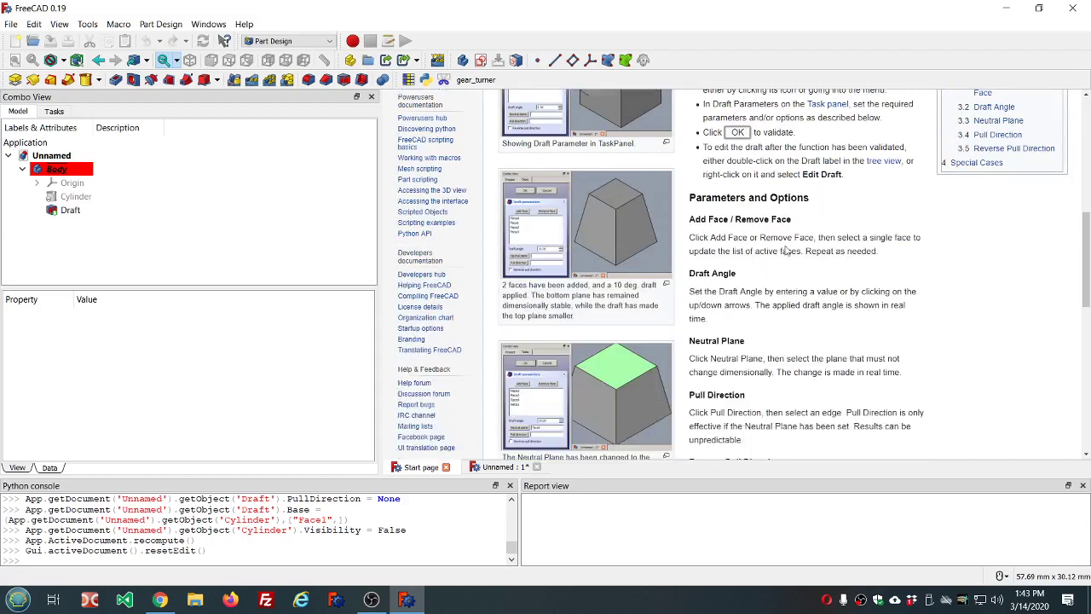
pyautogui.scroll(-1, 786, 251)
pyautogui.scroll(-2, 770, 300)
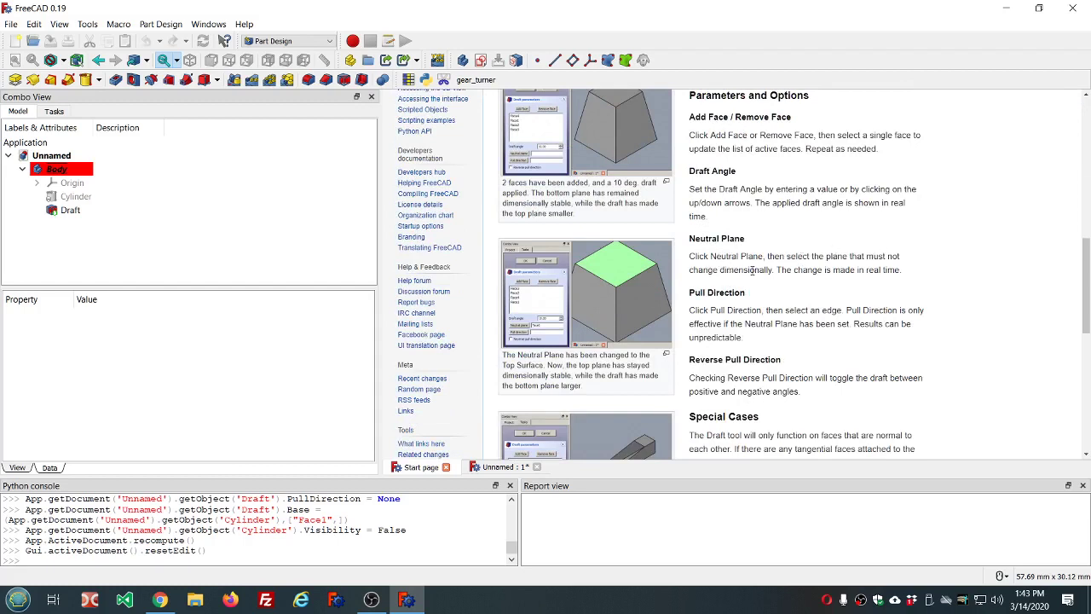
pyautogui.scroll(-1, 771, 268)
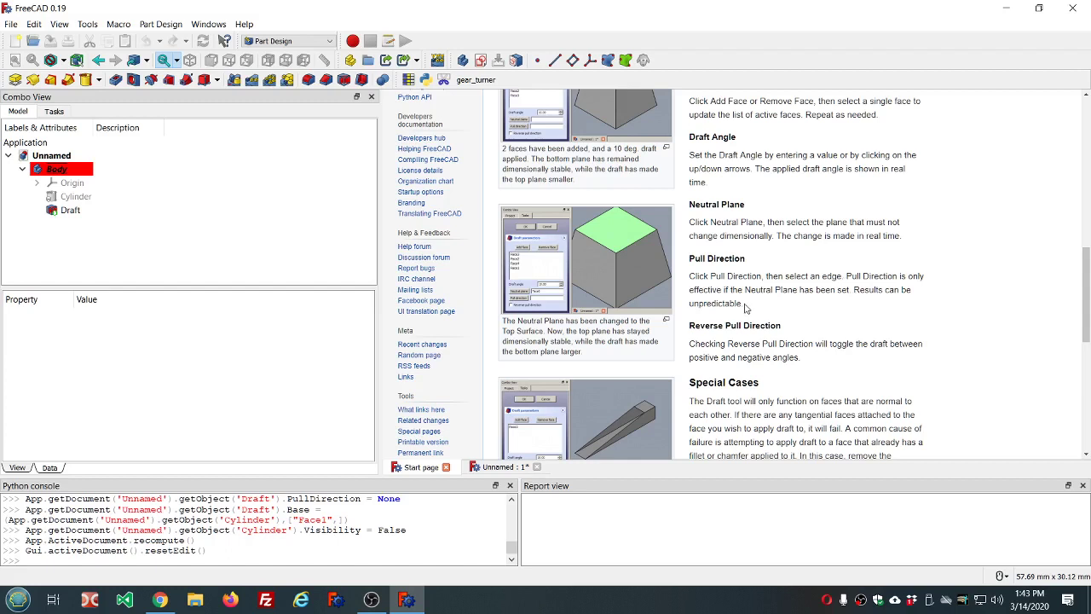
pyautogui.scroll(-3, 745, 309)
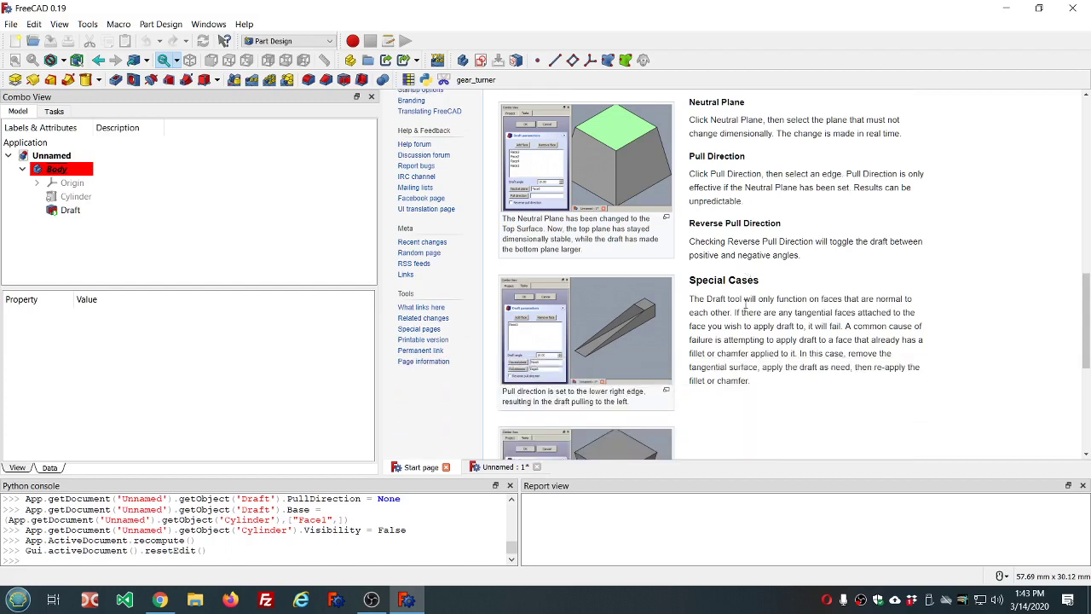
pyautogui.scroll(-1, 745, 311)
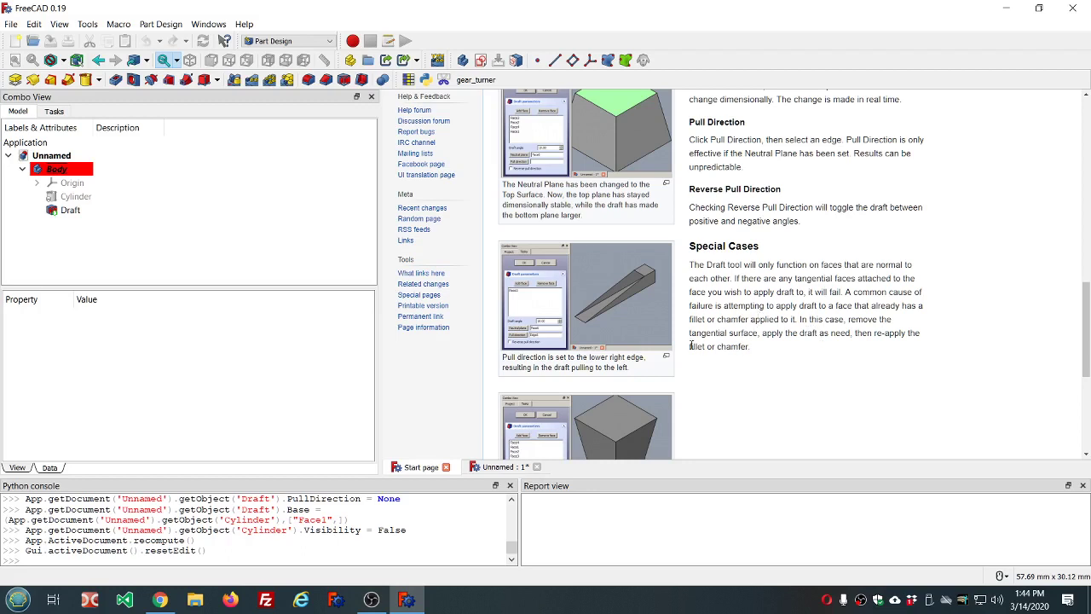
pyautogui.scroll(-1, 824, 318)
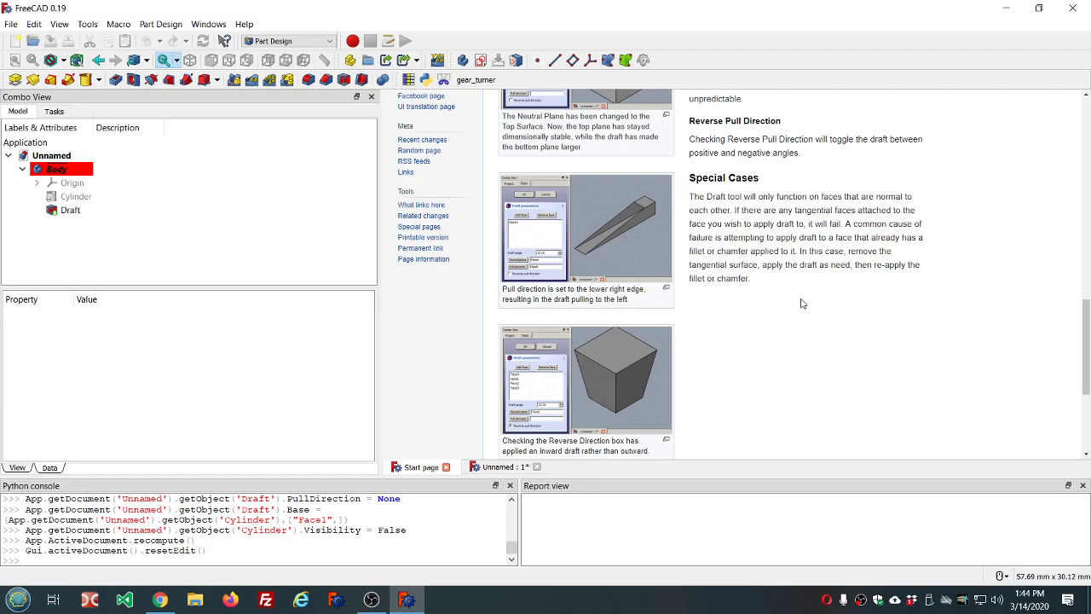
pyautogui.scroll(3, 810, 305)
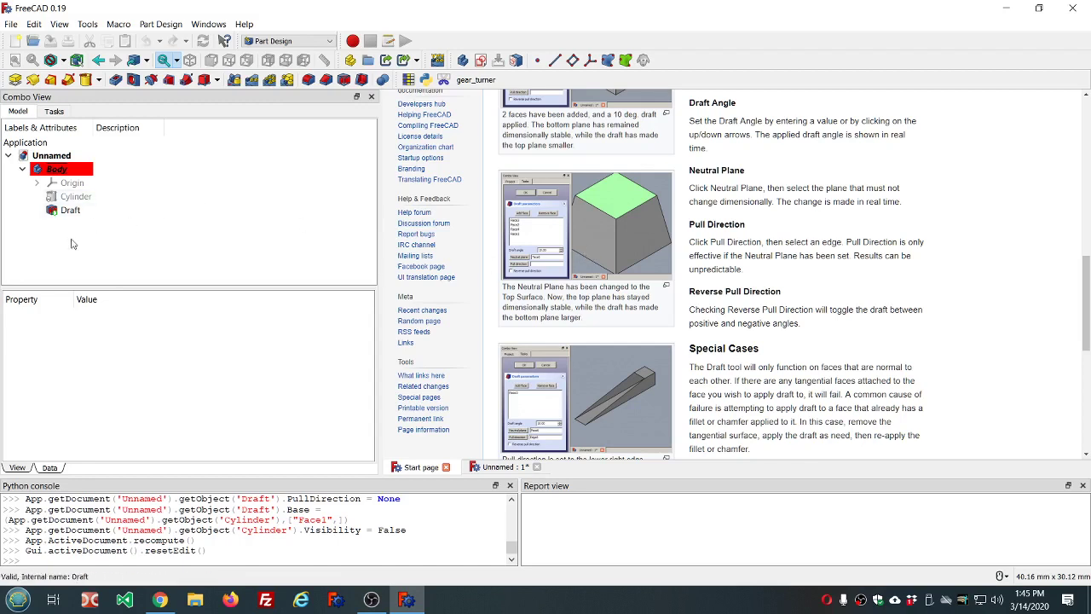
pyautogui.scroll(-1, 656, 303)
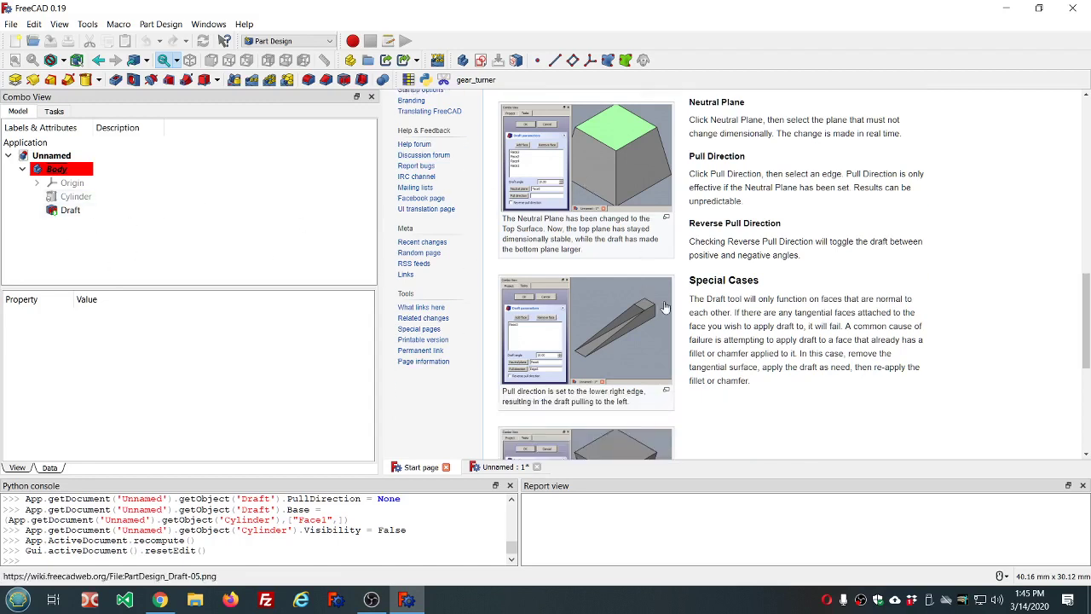
pyautogui.scroll(-5, 665, 307)
pyautogui.scroll(4, 665, 307)
pyautogui.scroll(1, 768, 237)
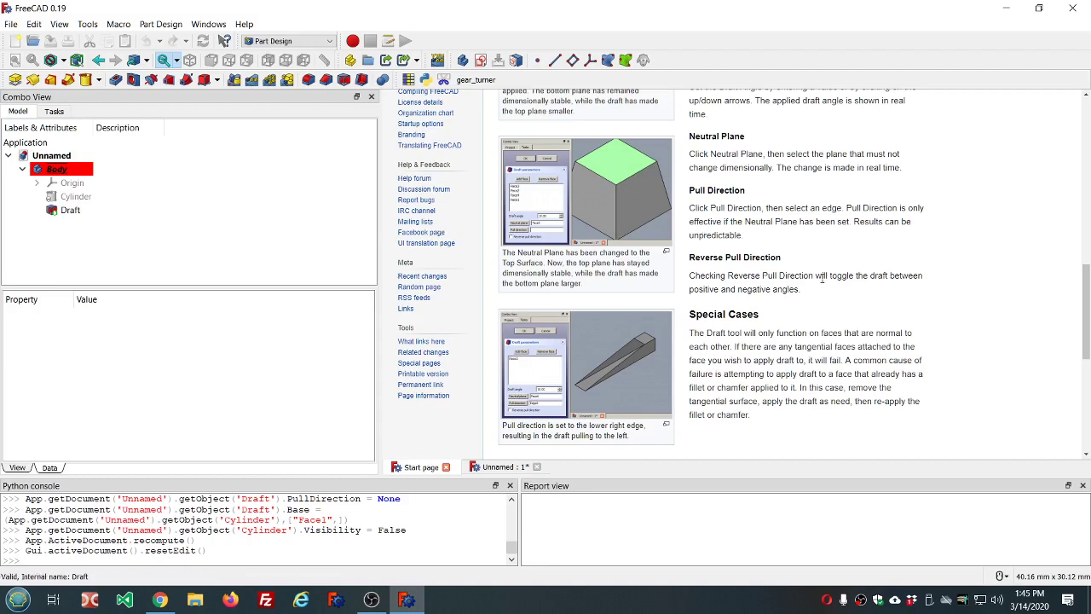
pyautogui.scroll(-5, 822, 279)
pyautogui.scroll(6, 823, 283)
pyautogui.scroll(1, 823, 282)
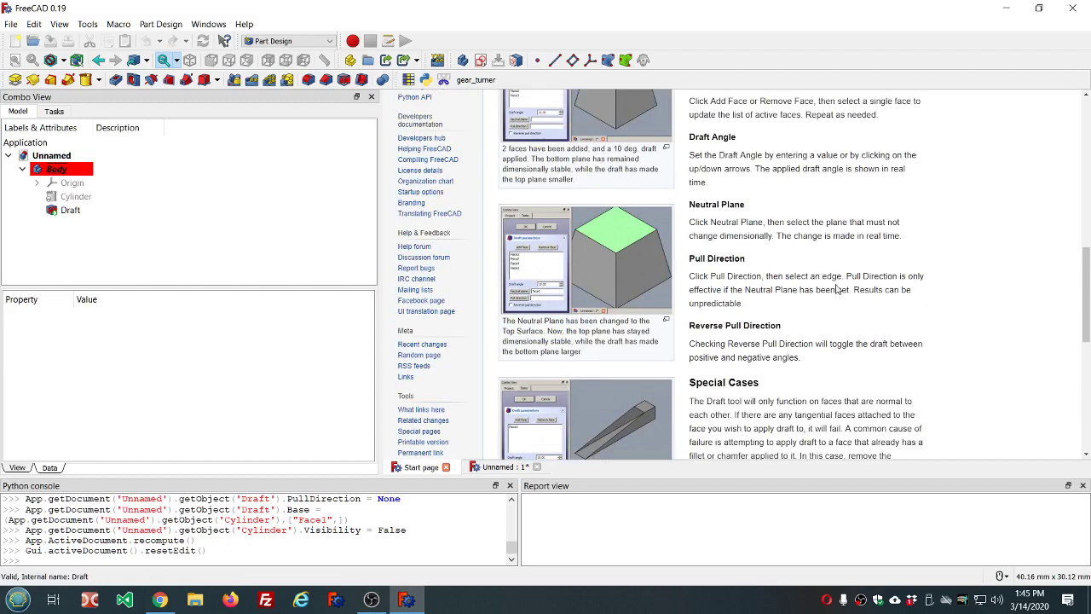
pyautogui.scroll(4, 839, 290)
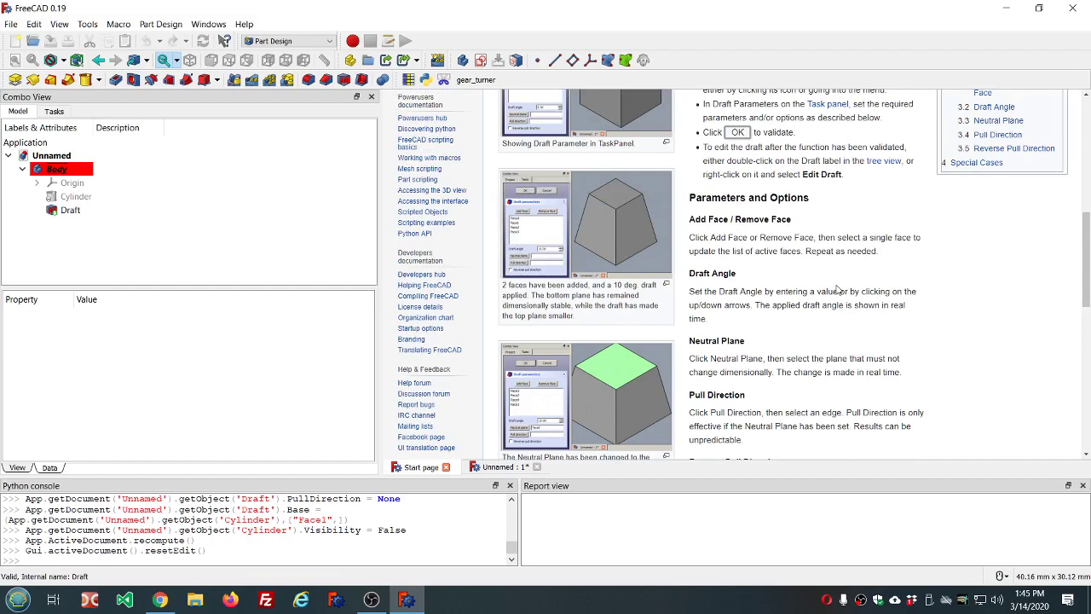
pyautogui.scroll(-2, 838, 290)
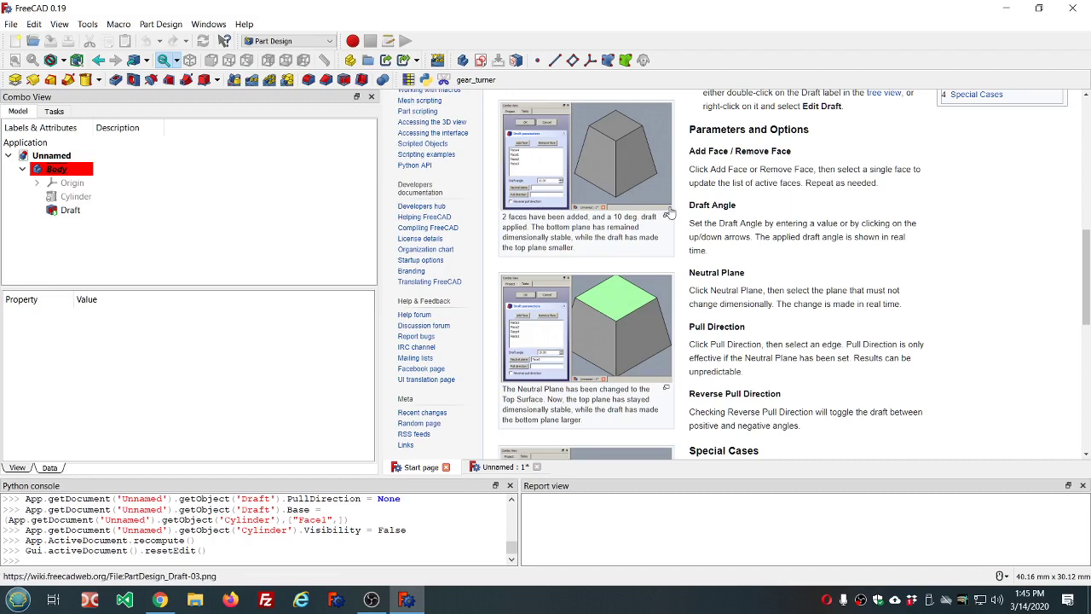
pyautogui.scroll(2, 648, 205)
pyautogui.scroll(-2, 671, 213)
pyautogui.scroll(-1, 721, 371)
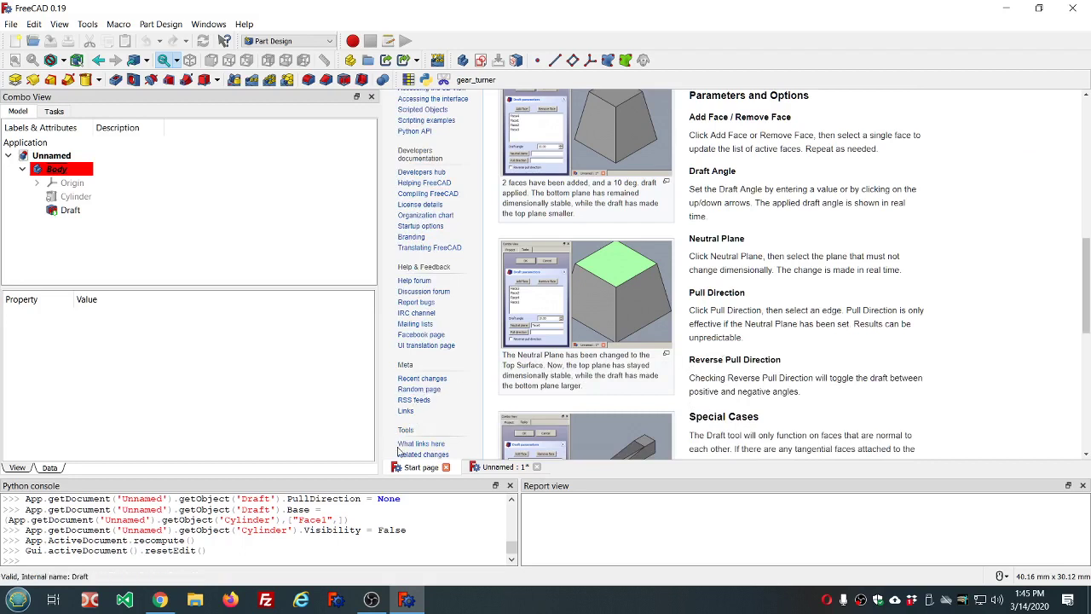
# Step: Back in the Unnamed document, delete the Draft and Cylinder features from the tree
pyautogui.click(495, 467)
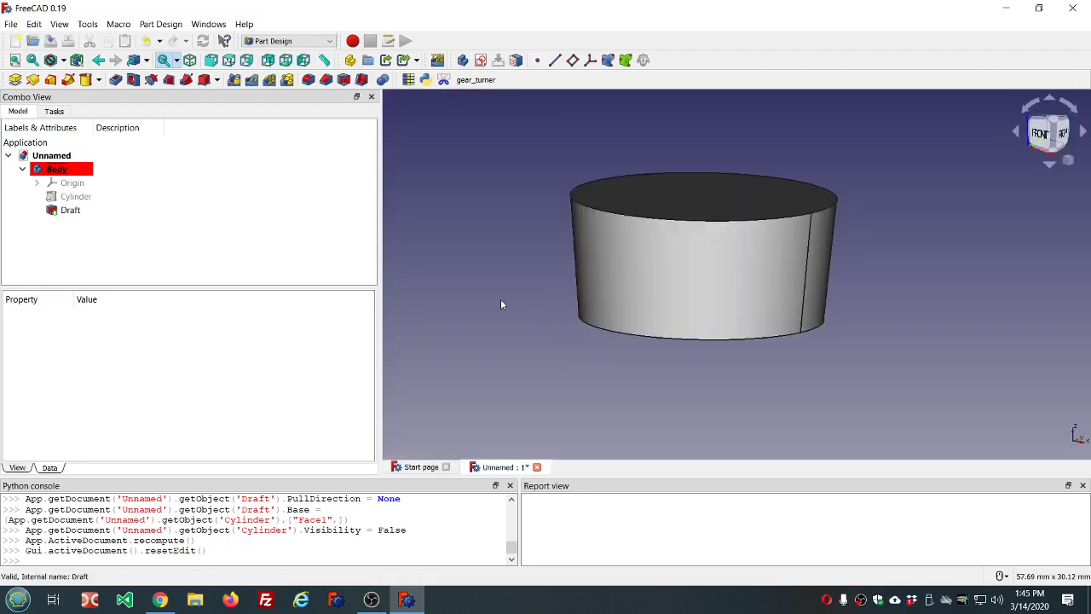
pyautogui.click(69, 213)
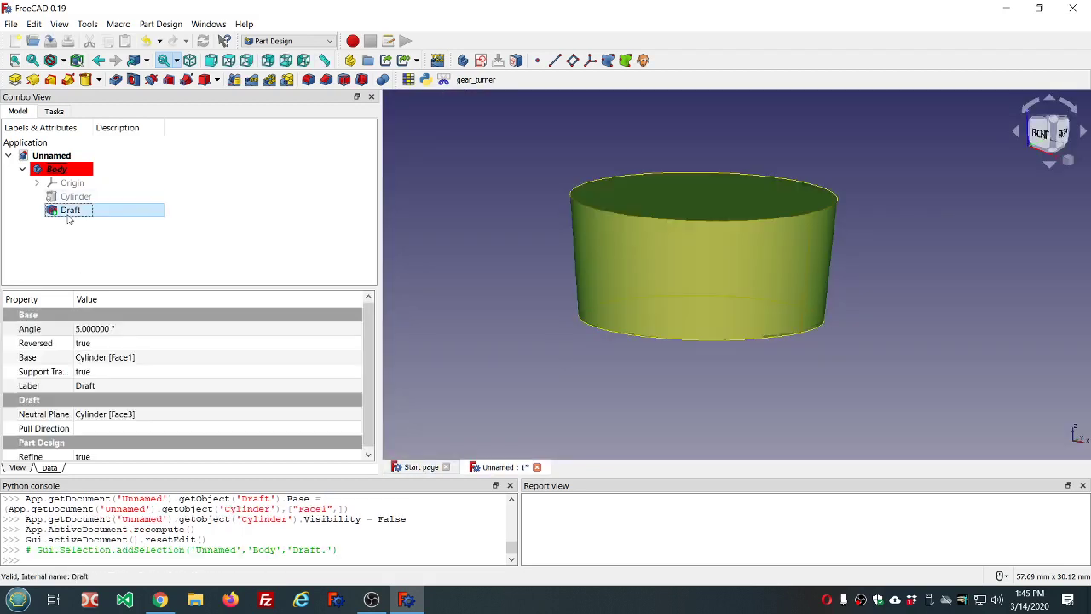
pyautogui.press('Delete')
pyautogui.click(69, 199)
pyautogui.press('Delete')
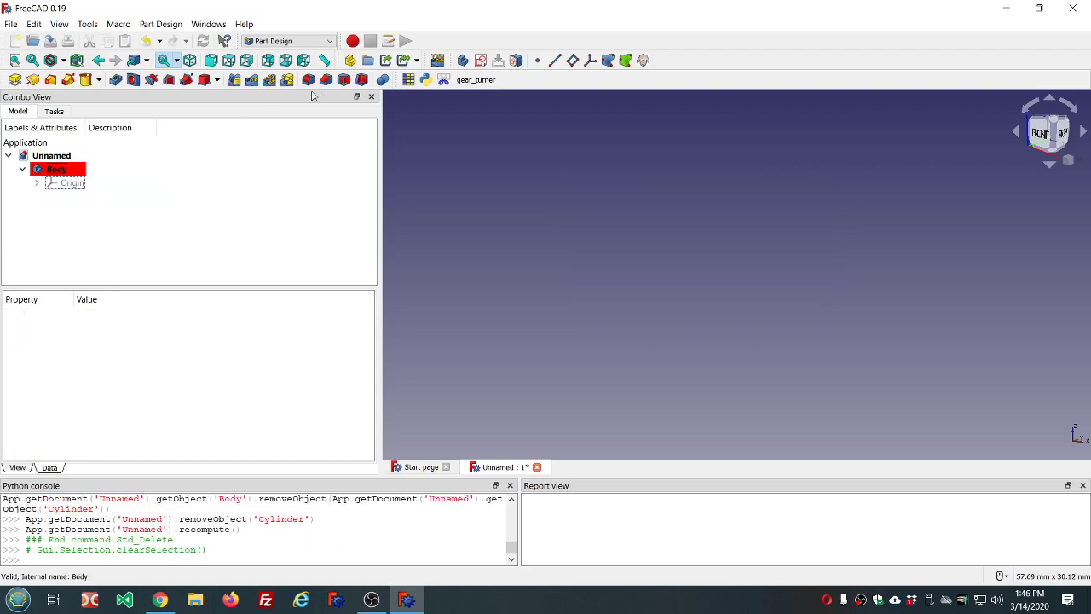
# Step: Add an Additive Box at its default 10 mm size
pyautogui.click(100, 83)
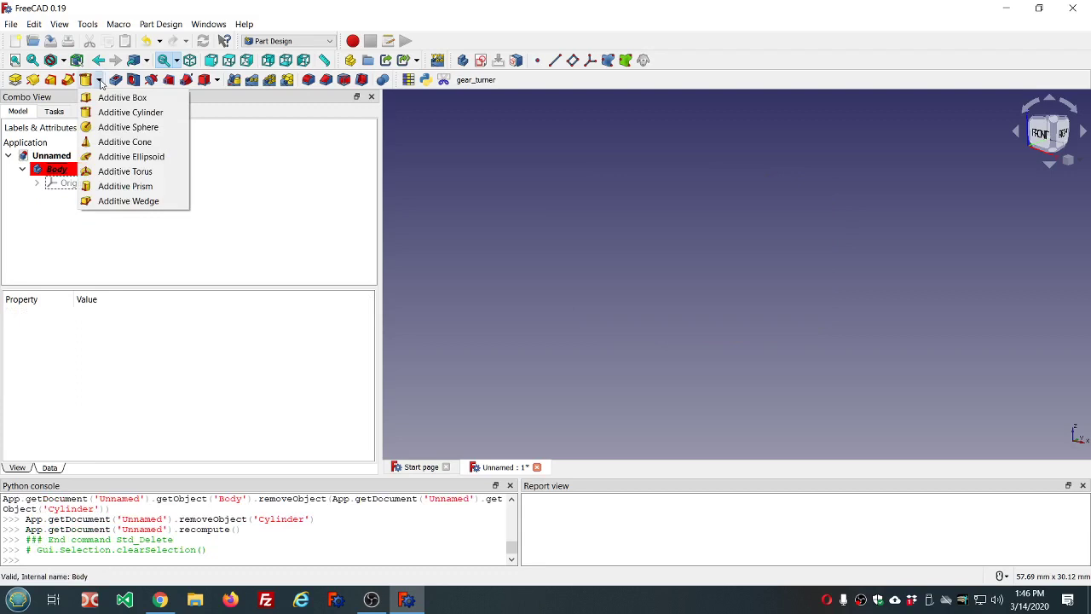
pyautogui.click(113, 99)
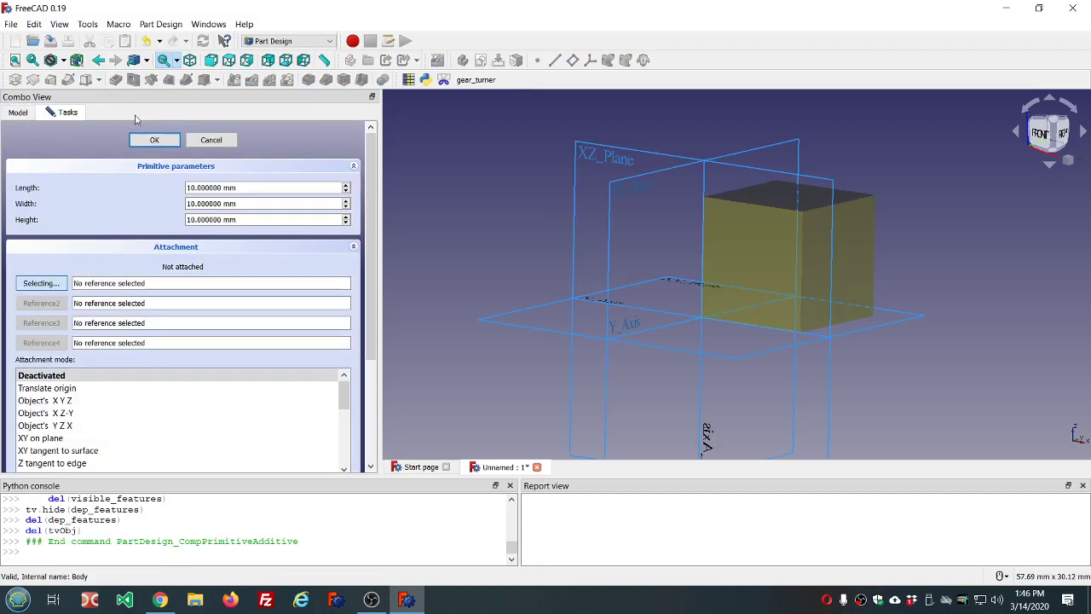
pyautogui.click(157, 140)
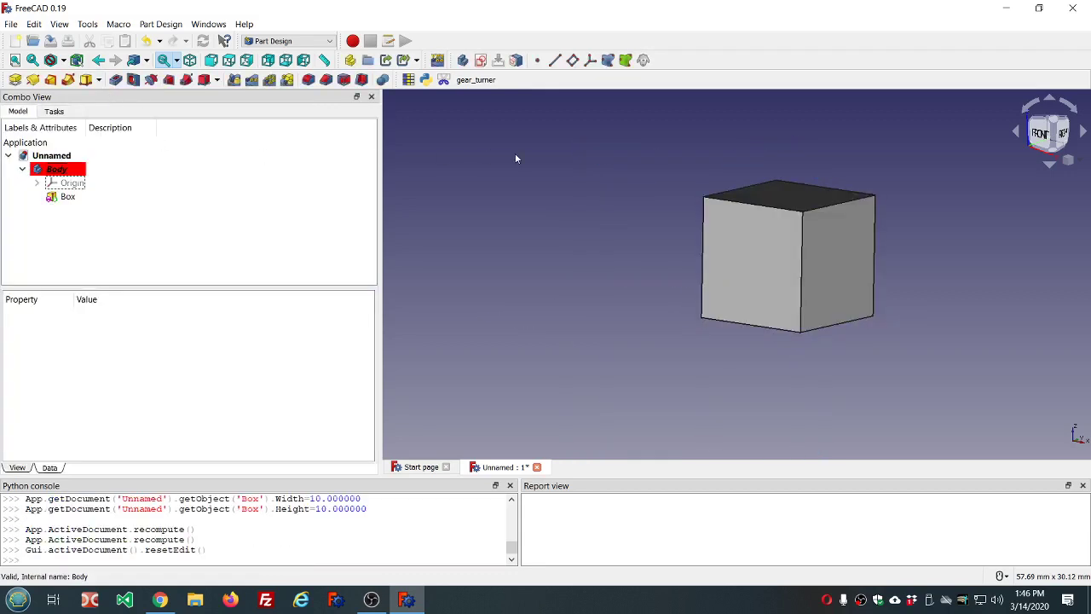
pyautogui.scroll(-5, 515, 153)
pyautogui.scroll(5, 573, 144)
pyautogui.scroll(2, 509, 184)
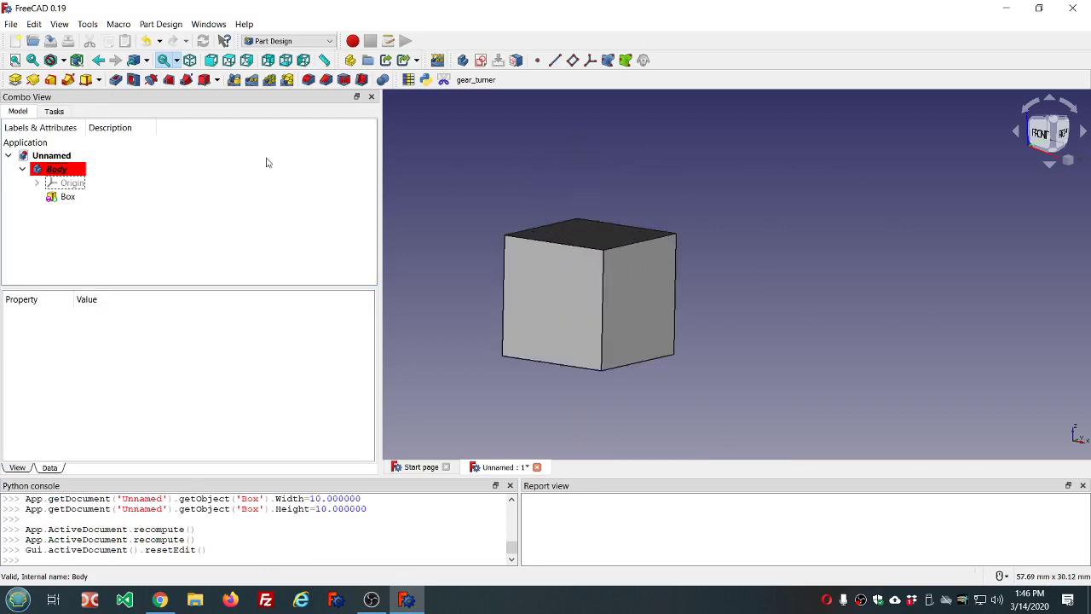
# Step: Add an Additive Cylinder with a 4 mm radius and orbit to inspect the combined solid
pyautogui.click(100, 81)
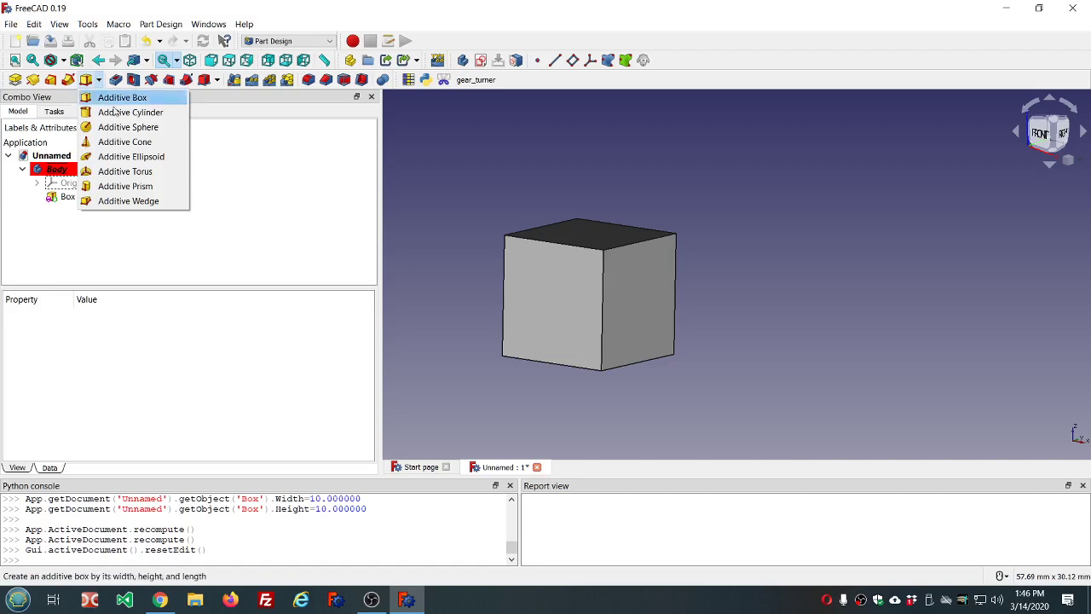
pyautogui.click(122, 116)
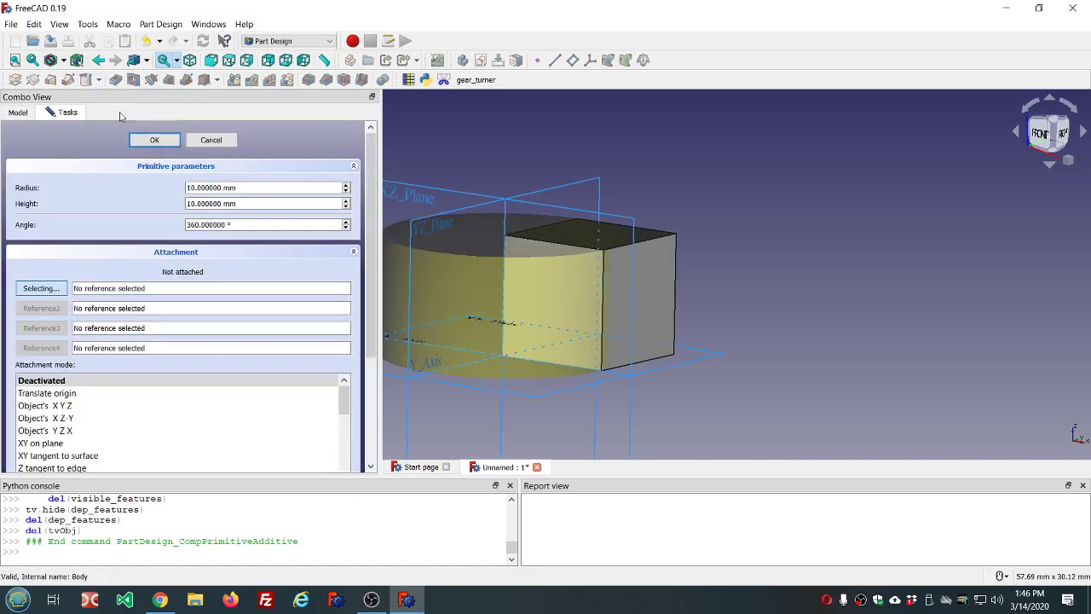
pyautogui.doubleClick(273, 188)
pyautogui.write('4')
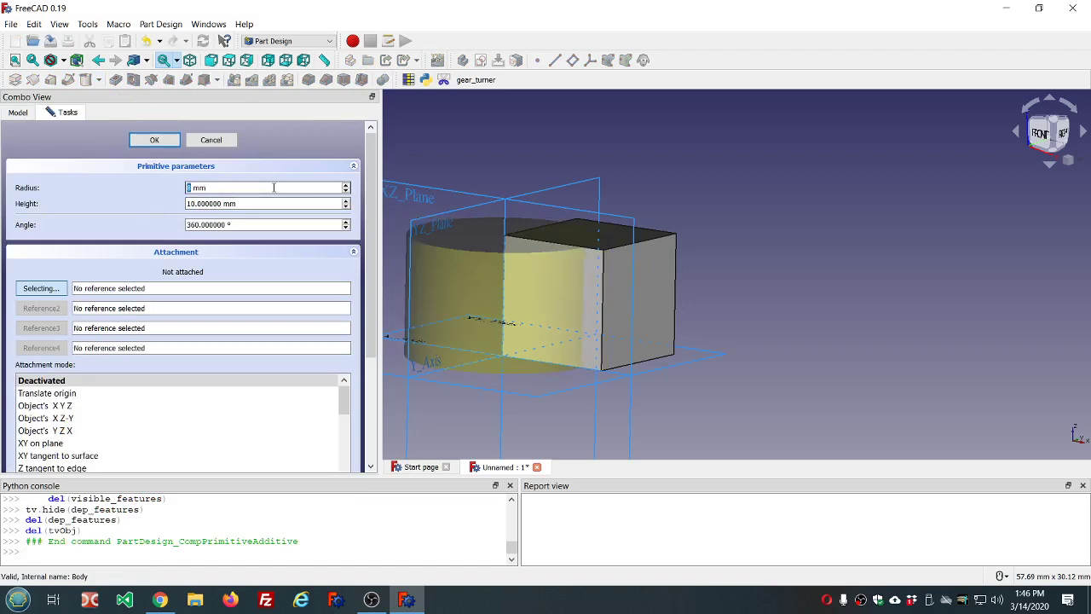
pyautogui.click(154, 141)
pyautogui.moveTo(584, 178)
pyautogui.mouseDown(button='middle')
pyautogui.moveTo(585, 201)
pyautogui.moveTo(582, 180)
pyautogui.mouseUp(button='middle')
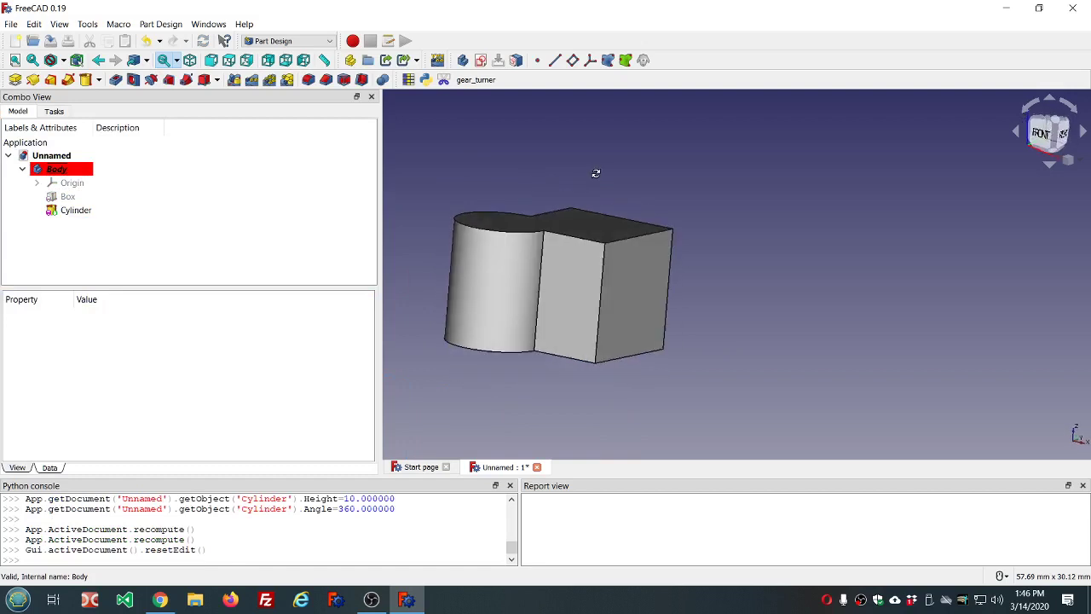
pyautogui.scroll(-5, 555, 175)
pyautogui.scroll(9, 536, 213)
pyautogui.scroll(-3, 546, 190)
pyautogui.moveTo(551, 173); pyautogui.dragTo(535, 121, button='middle')
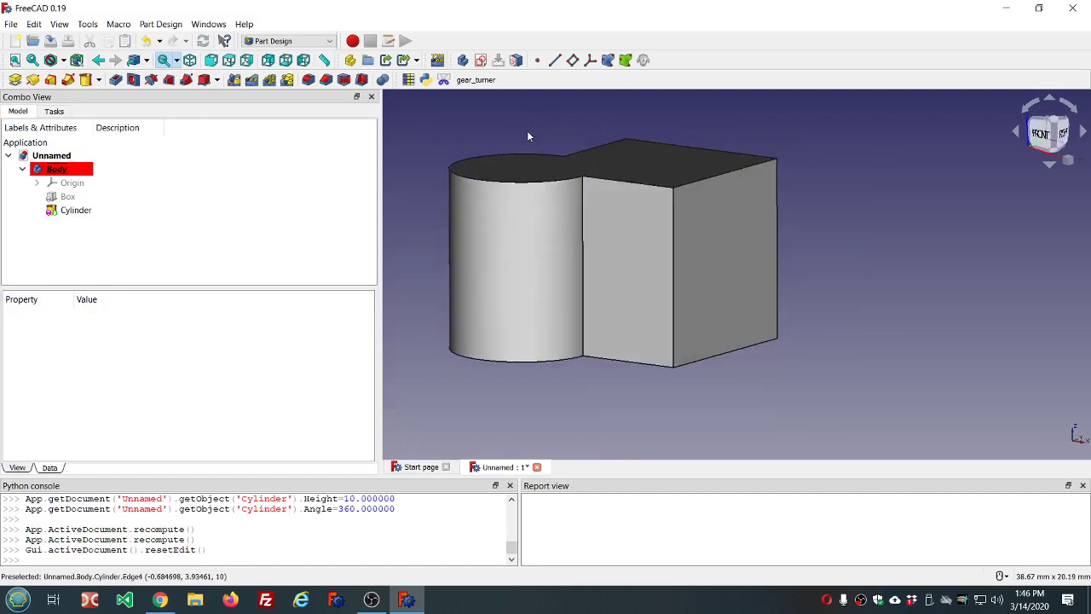
# Step: Multi-select the cylinder's curved face and the box's four side faces, then fit the part in view
pyautogui.click(555, 221)
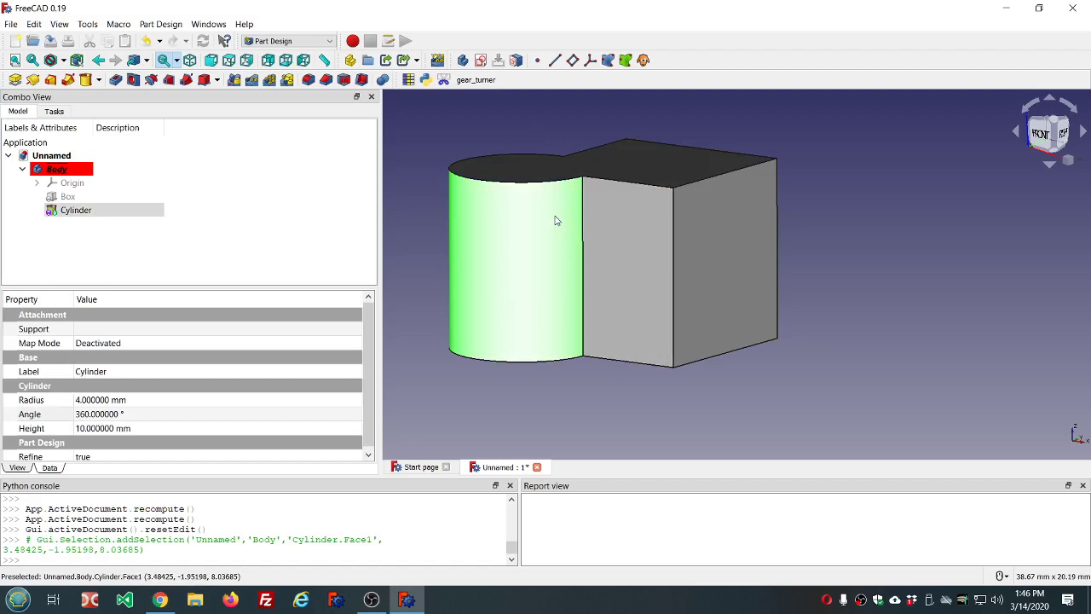
pyautogui.keyDown('ctrl'); pyautogui.click(650, 232); pyautogui.keyUp('ctrl')
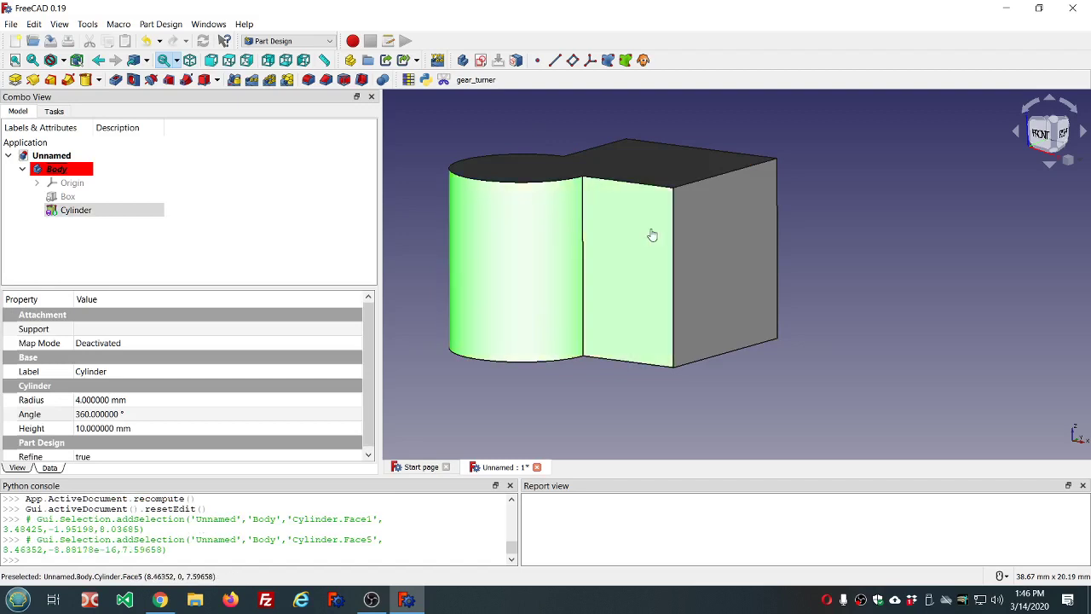
pyautogui.keyDown('ctrl'); pyautogui.click(755, 243); pyautogui.keyUp('ctrl')
pyautogui.moveTo(836, 239); pyautogui.dragTo(651, 316, button='middle')
pyautogui.keyDown('ctrl'); pyautogui.click(901, 162); pyautogui.keyUp('ctrl')
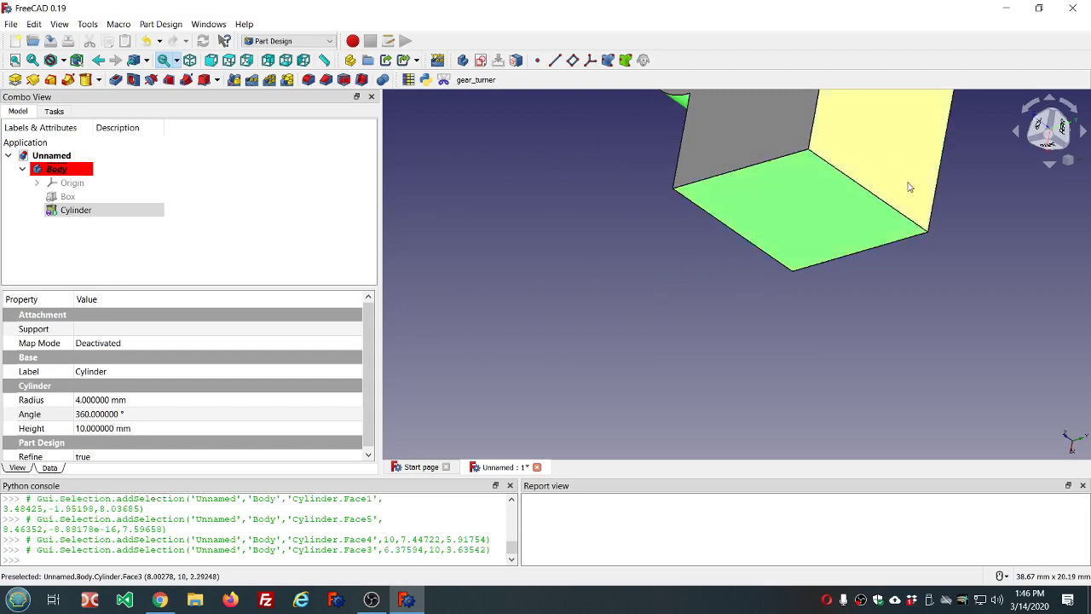
pyautogui.moveTo(909, 187); pyautogui.dragTo(867, 268, button='middle')
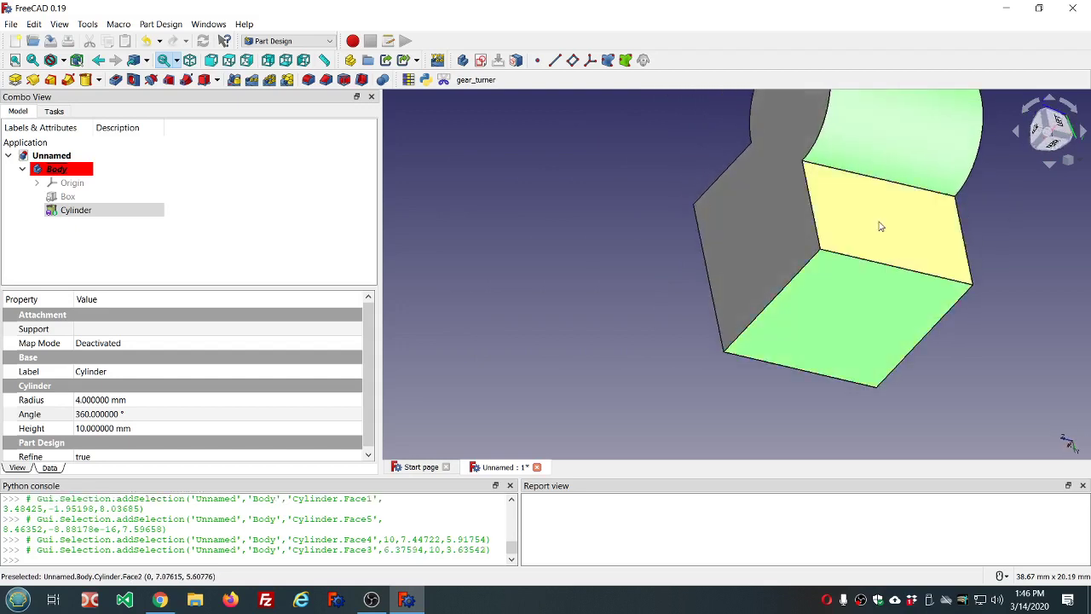
pyautogui.keyDown('ctrl'); pyautogui.click(882, 226); pyautogui.keyUp('ctrl')
pyautogui.moveTo(628, 238); pyautogui.dragTo(773, 175, button='middle')
pyautogui.scroll(-3, 1012, 222)
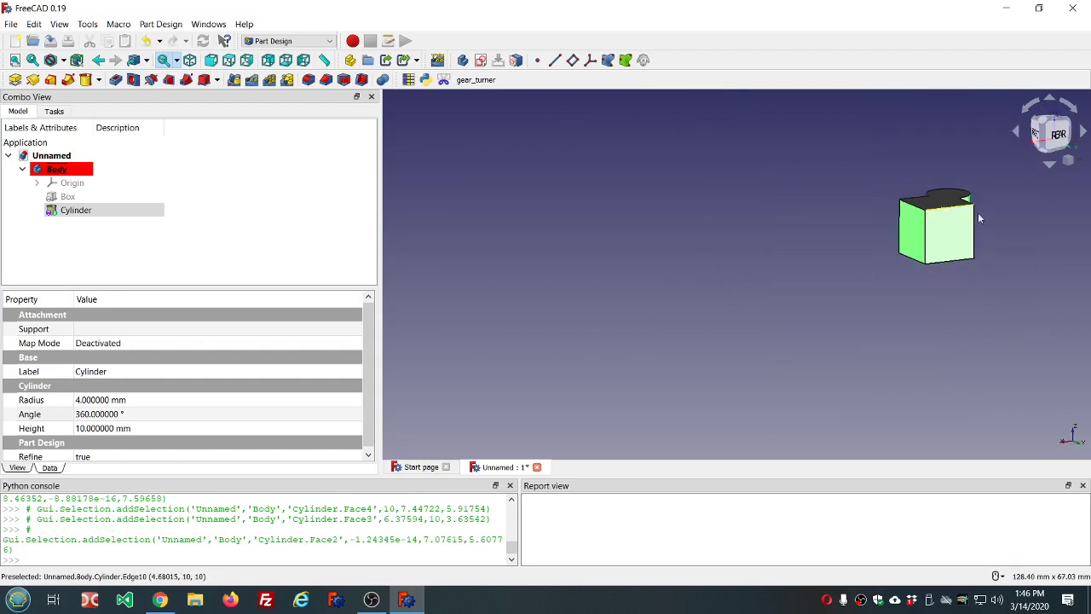
pyautogui.scroll(3, 1030, 218)
pyautogui.press('v')
pyautogui.press('f')
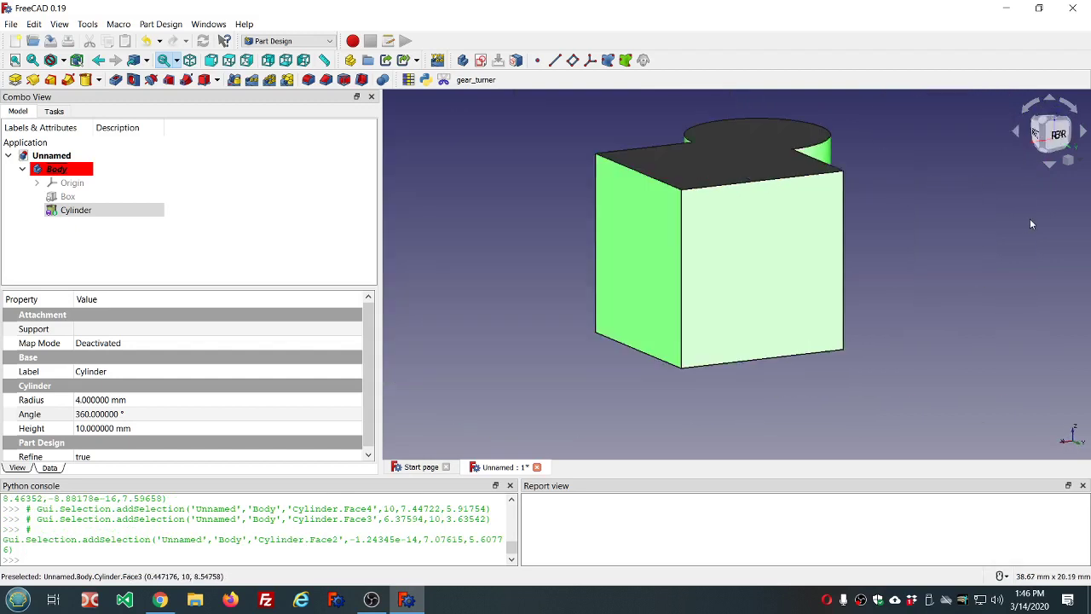
# Step: Draft the five selected side faces by 1.5° with the top face as neutral plane
pyautogui.click(343, 79)
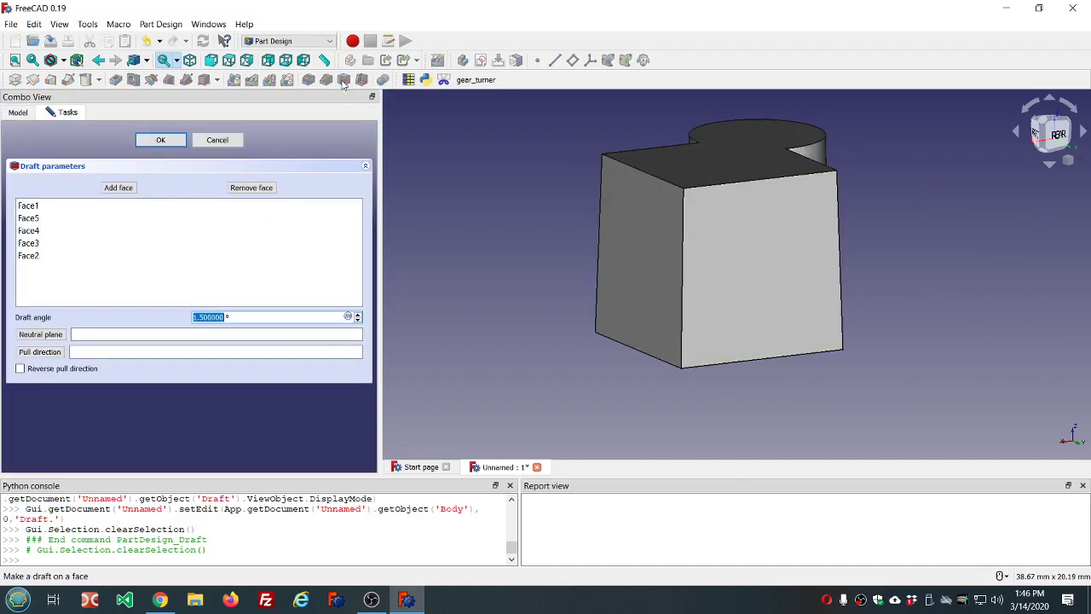
pyautogui.click(47, 338)
pyautogui.click(736, 154)
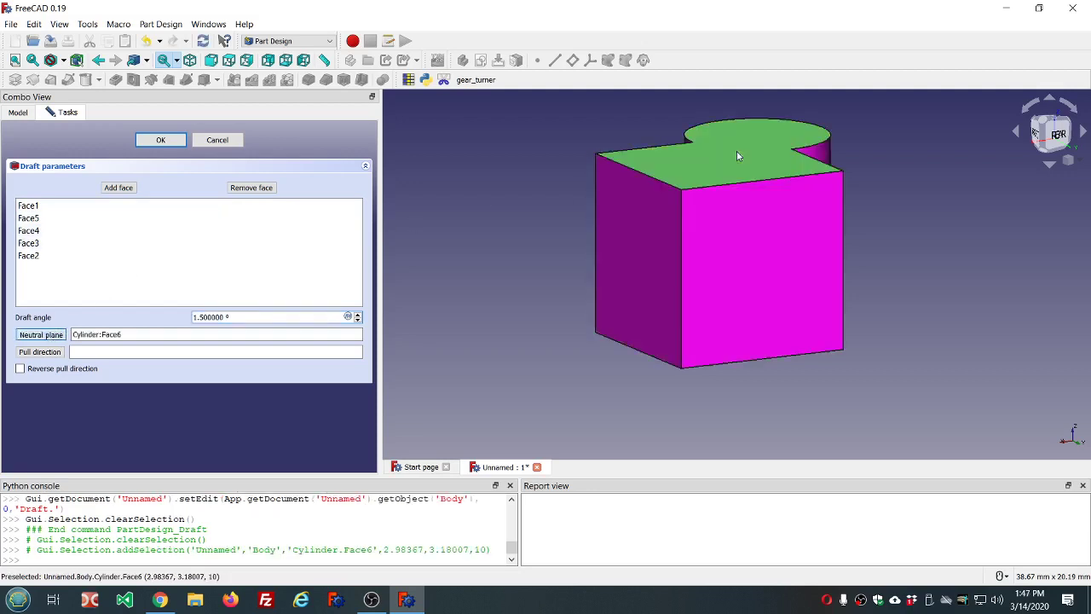
pyautogui.click(161, 140)
pyautogui.moveTo(443, 210); pyautogui.dragTo(390, 197, button='middle')
pyautogui.scroll(-2, 503, 208)
pyautogui.scroll(4, 618, 228)
pyautogui.scroll(-3, 703, 235)
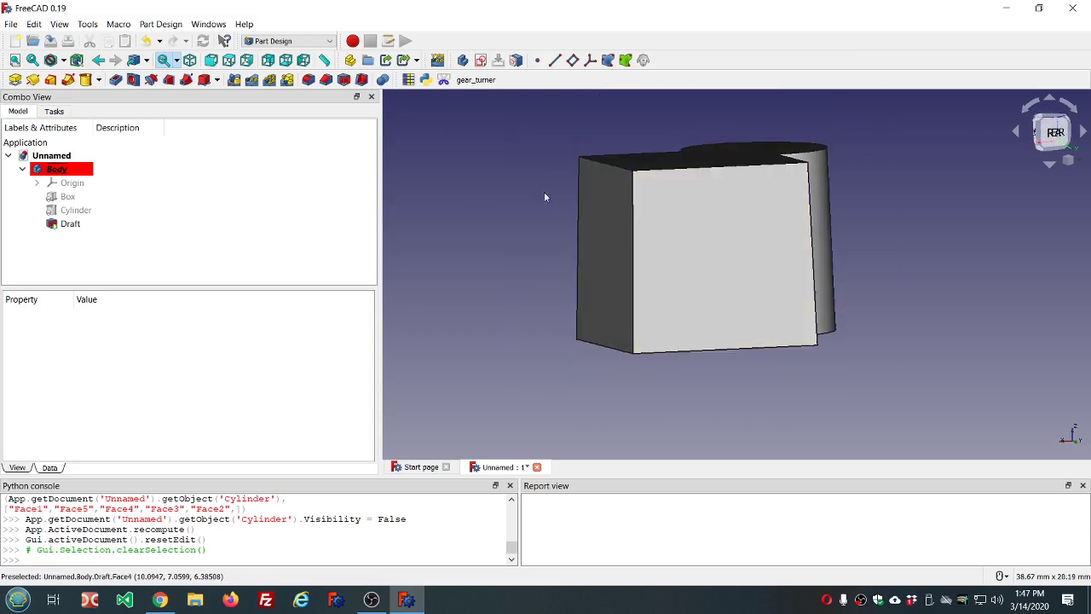
# Step: Set the Draft feature's Reversed property to true, flipping the 1.5° taper on the side faces
pyautogui.click(71, 224)
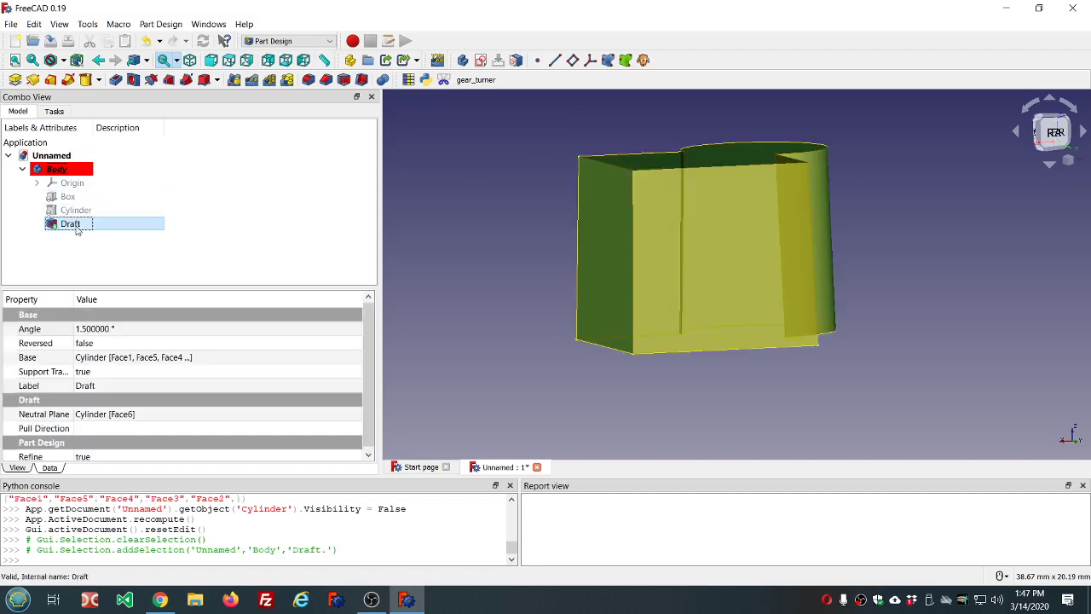
pyautogui.click(154, 344)
pyautogui.scroll(-1, 154, 345)
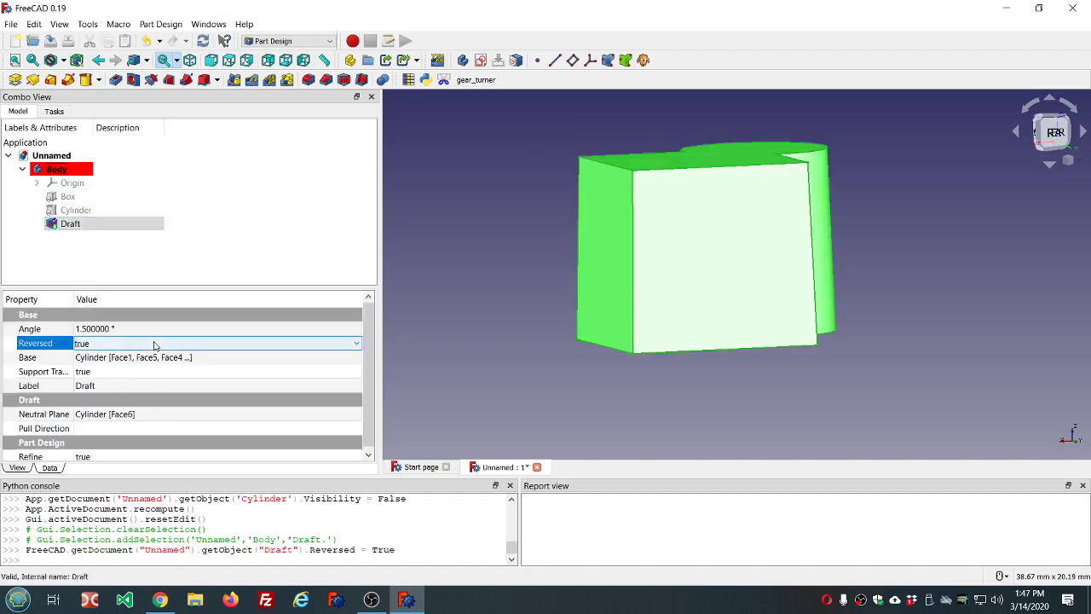
pyautogui.click(263, 243)
pyautogui.scroll(-1, 518, 207)
pyautogui.scroll(2, 606, 200)
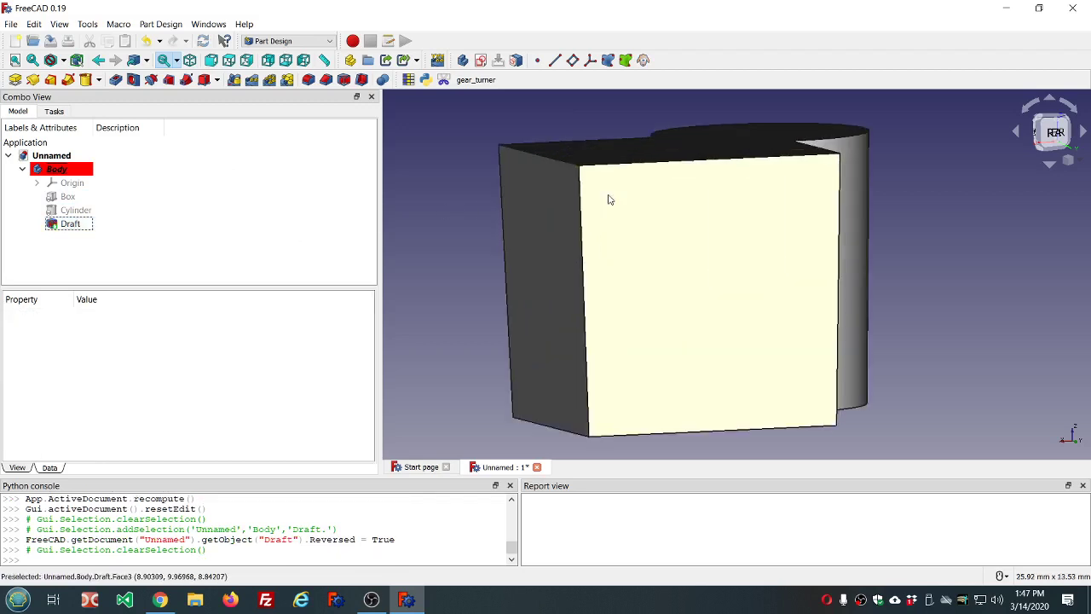
pyautogui.scroll(-1, 614, 197)
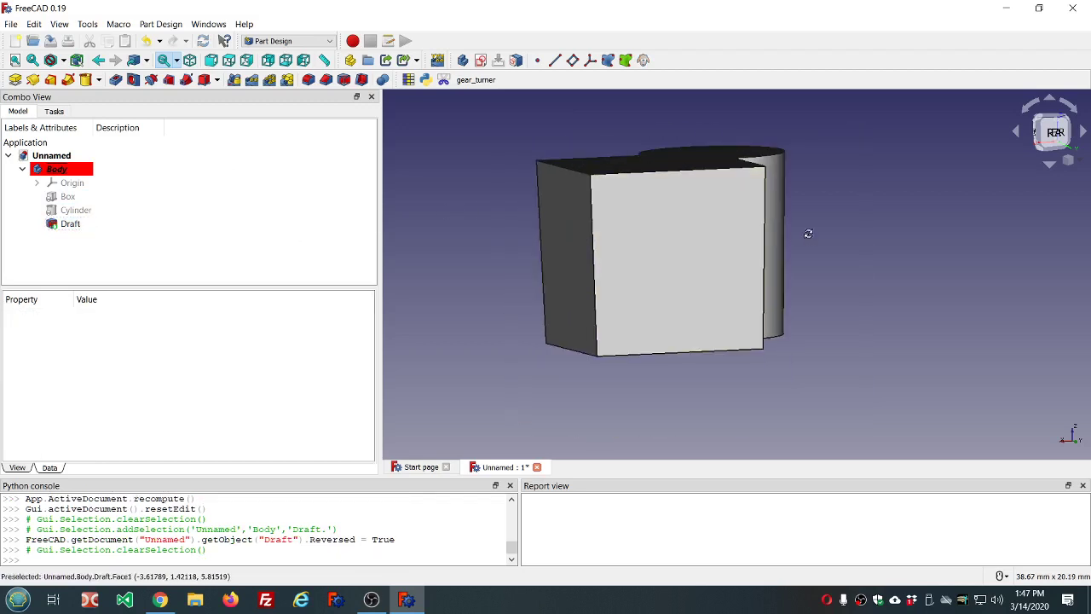
pyautogui.moveTo(808, 231)
pyautogui.mouseDown(button='middle')
pyautogui.moveTo(823, 237)
pyautogui.moveTo(786, 233)
pyautogui.moveTo(806, 237)
pyautogui.mouseUp(button='middle')
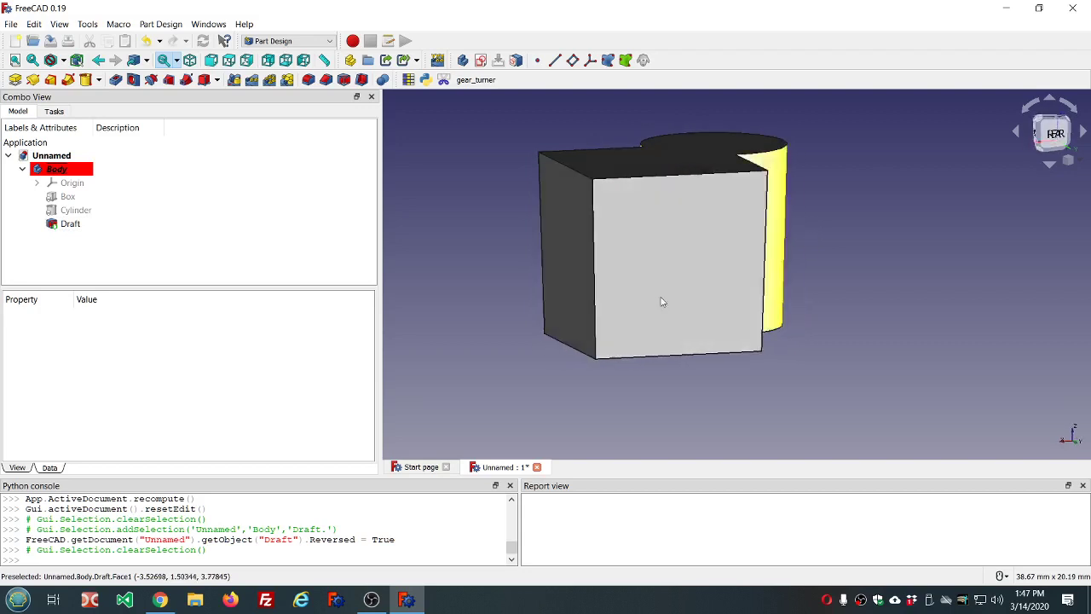
pyautogui.moveTo(540, 290); pyautogui.dragTo(367, 281, button='middle')
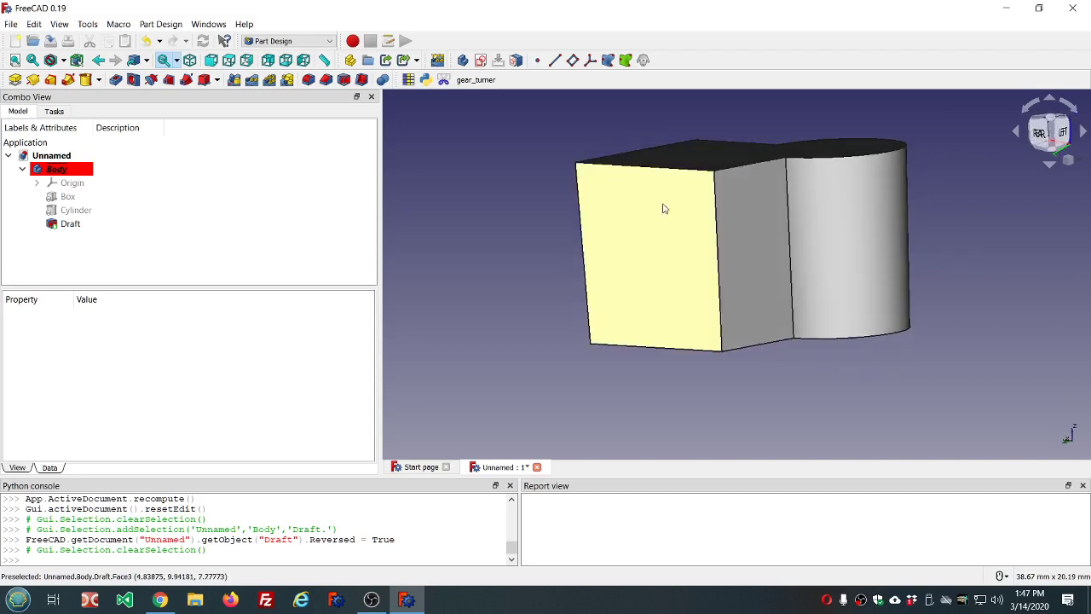
pyautogui.click(228, 58)
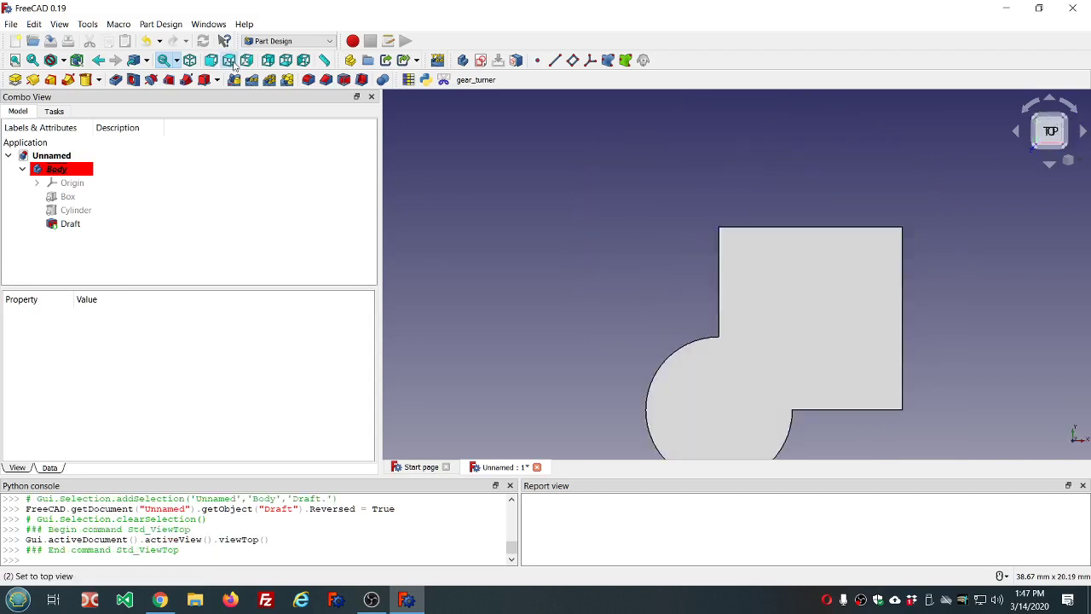
pyautogui.scroll(5, 658, 174)
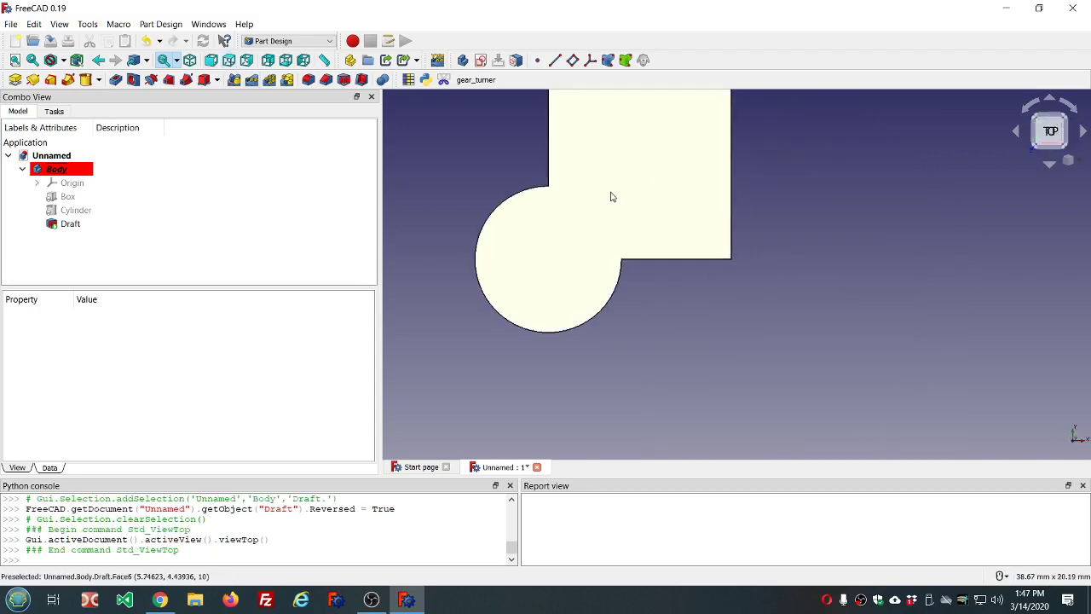
pyautogui.scroll(-4, 592, 176)
pyautogui.scroll(5, 606, 141)
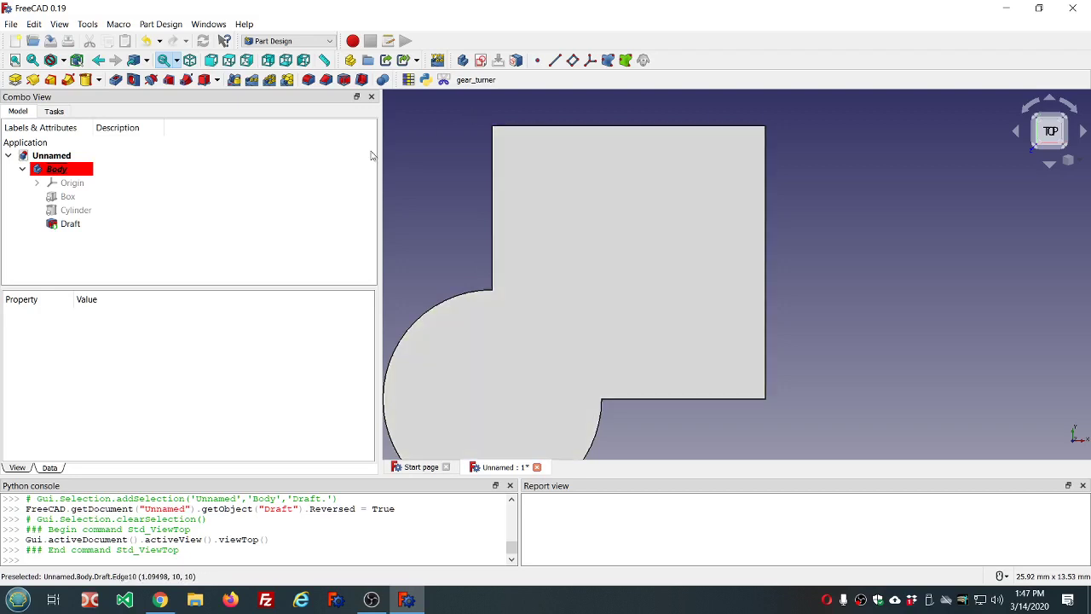
pyautogui.click(283, 62)
pyautogui.scroll(-5, 528, 141)
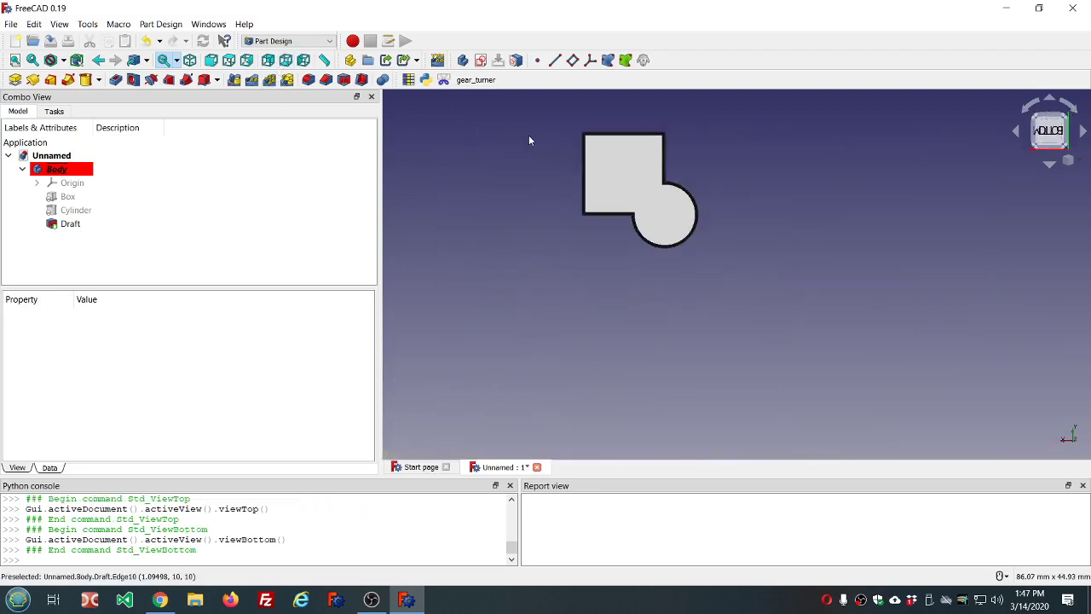
pyautogui.scroll(4, 644, 175)
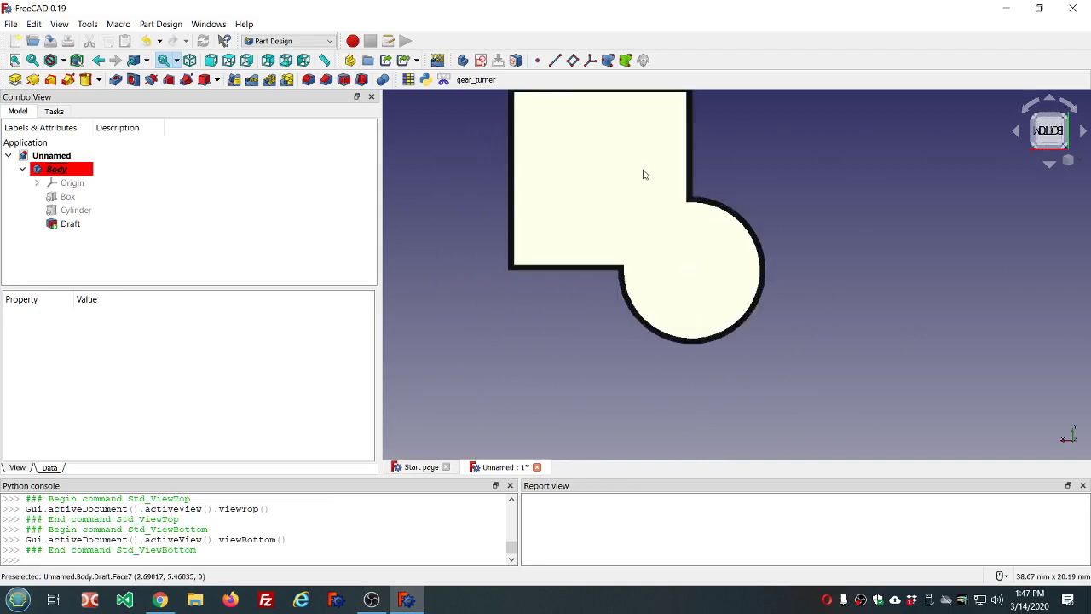
pyautogui.scroll(-3, 643, 173)
pyautogui.scroll(3, 632, 124)
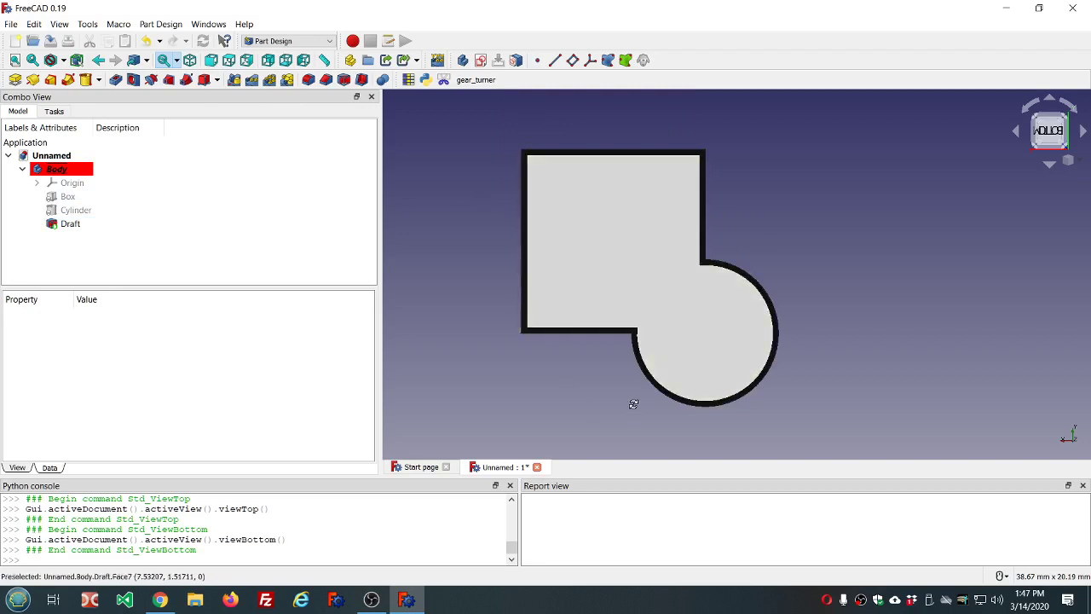
pyautogui.moveTo(634, 401)
pyautogui.mouseDown(button='middle')
pyautogui.moveTo(641, 385)
pyautogui.moveTo(640, 402)
pyautogui.moveTo(628, 366)
pyautogui.moveTo(633, 404)
pyautogui.mouseUp(button='middle')
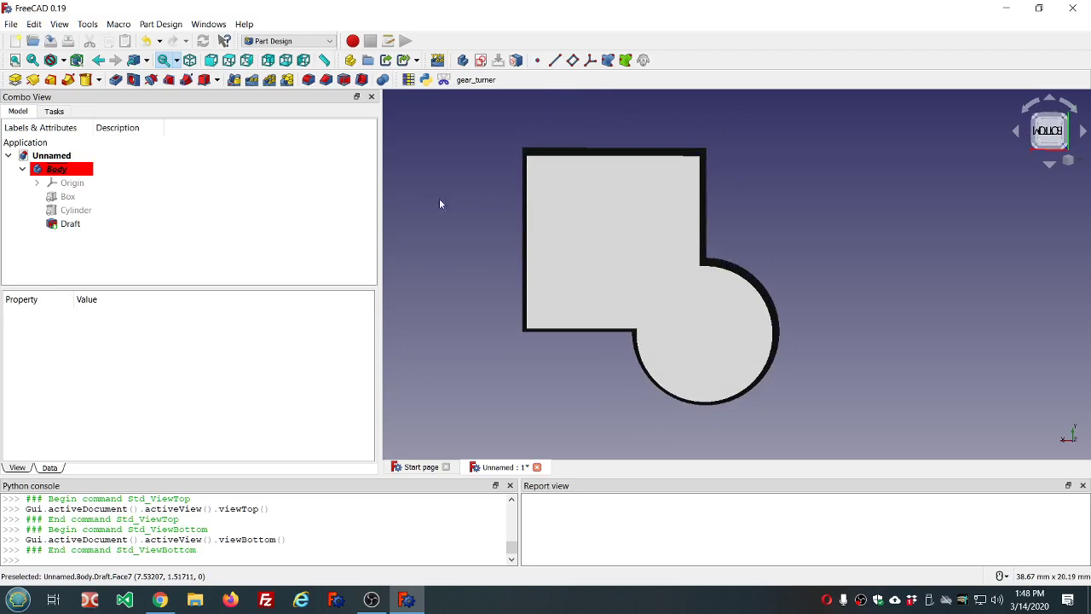
# Step: Change the Draft feature's angle from 1.5° to 8° so the sides taper more steeply
pyautogui.moveTo(778, 156); pyautogui.dragTo(699, 271, button='middle')
pyautogui.moveTo(463, 245); pyautogui.dragTo(506, 268, button='middle')
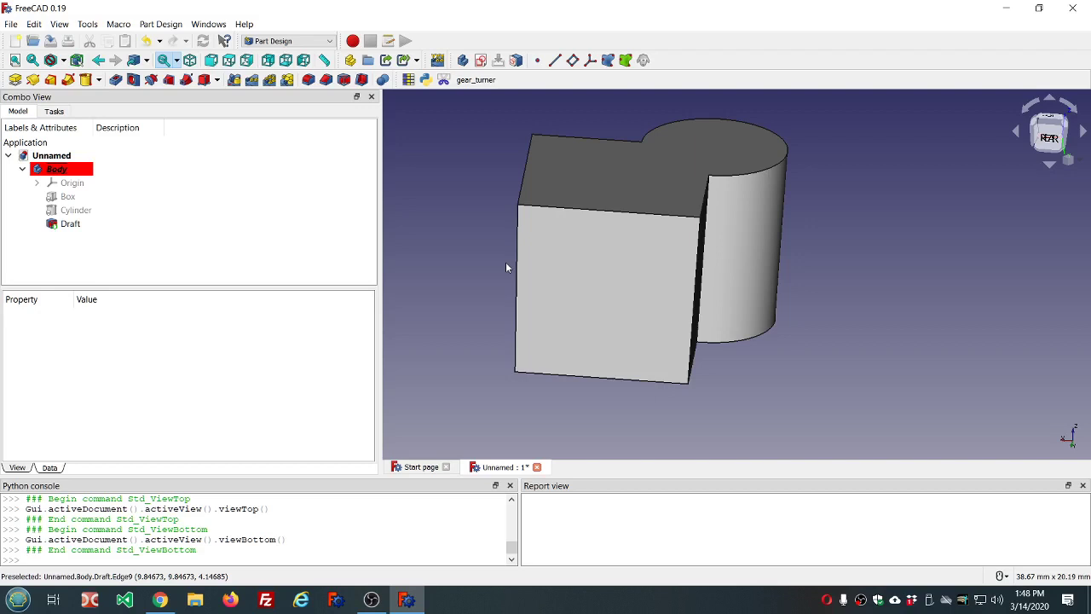
pyautogui.click(65, 225)
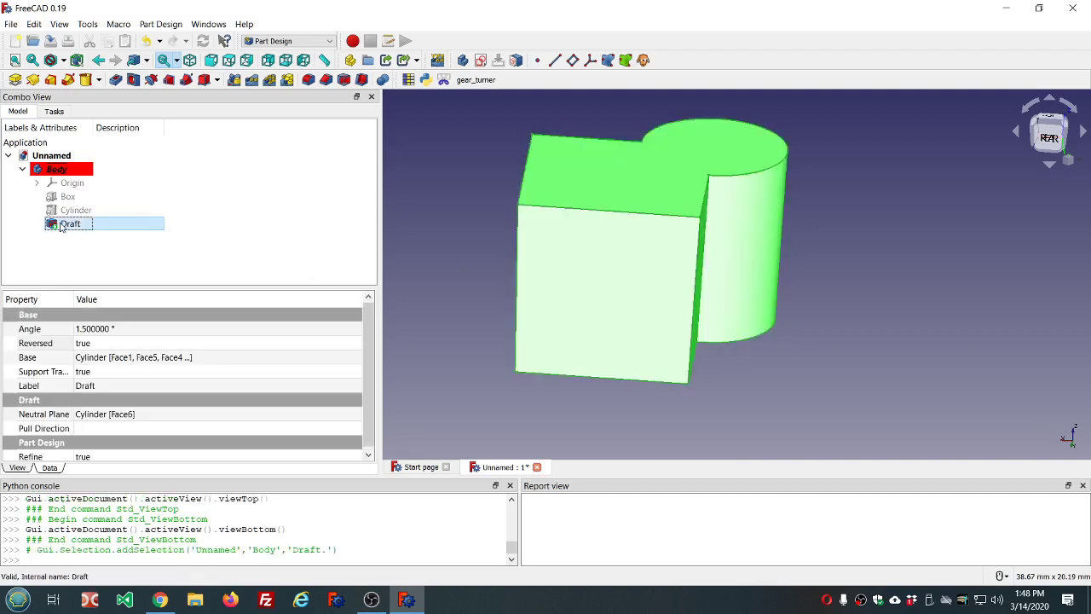
pyautogui.click(190, 329)
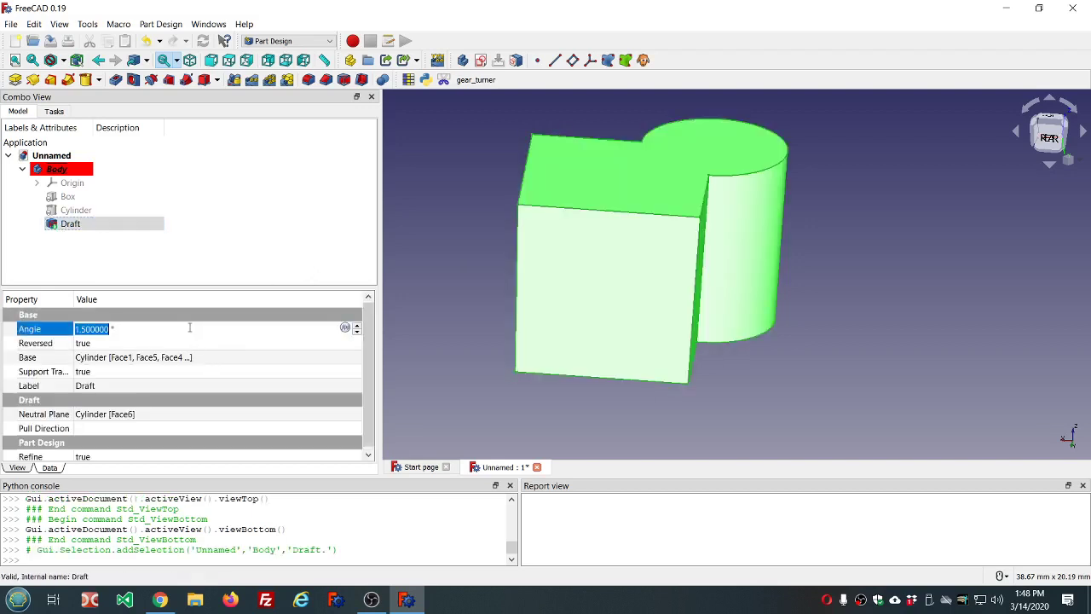
pyautogui.write('8')
pyautogui.click(265, 247)
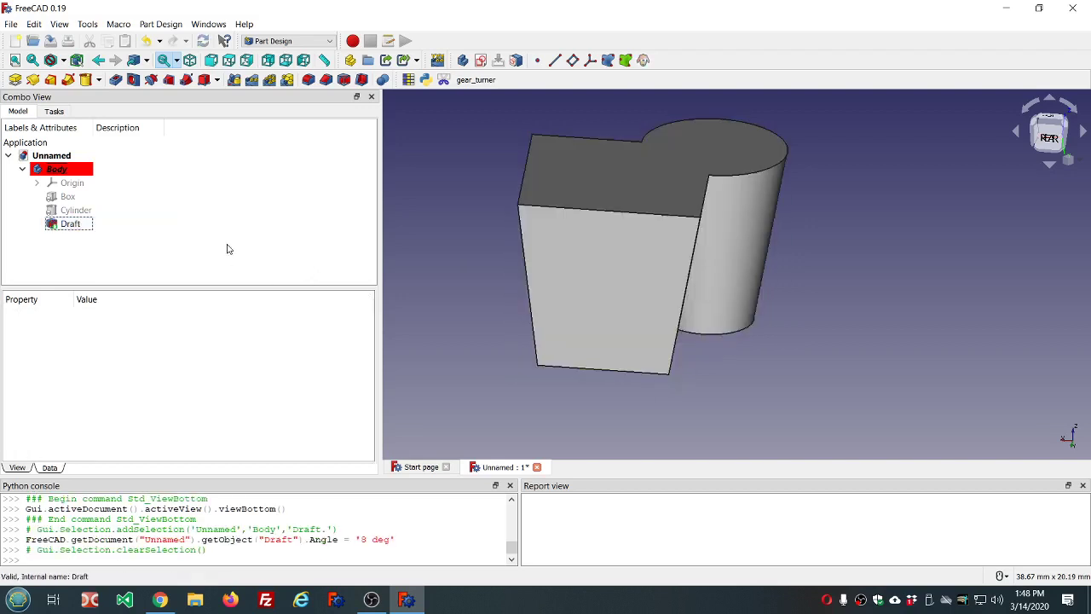
pyautogui.moveTo(841, 290); pyautogui.dragTo(802, 305, button='middle')
pyautogui.scroll(-2, 792, 294)
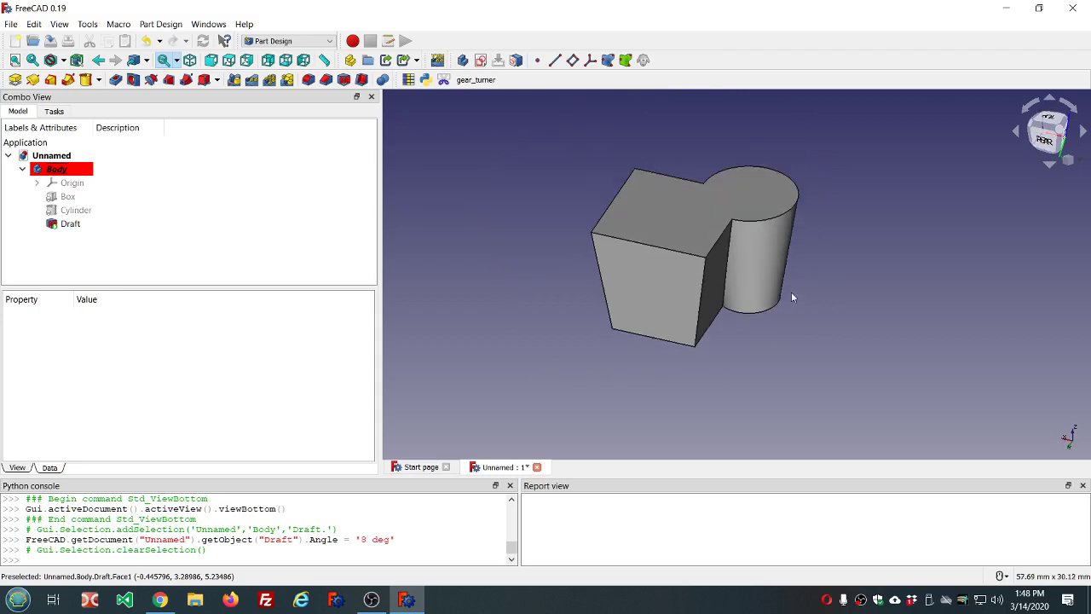
pyautogui.scroll(2, 823, 241)
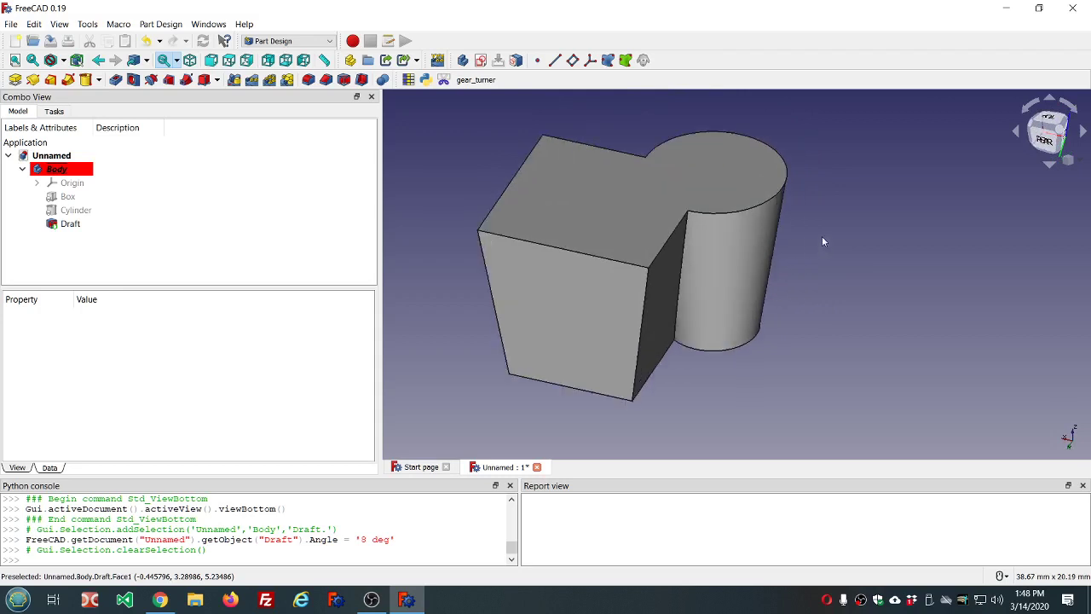